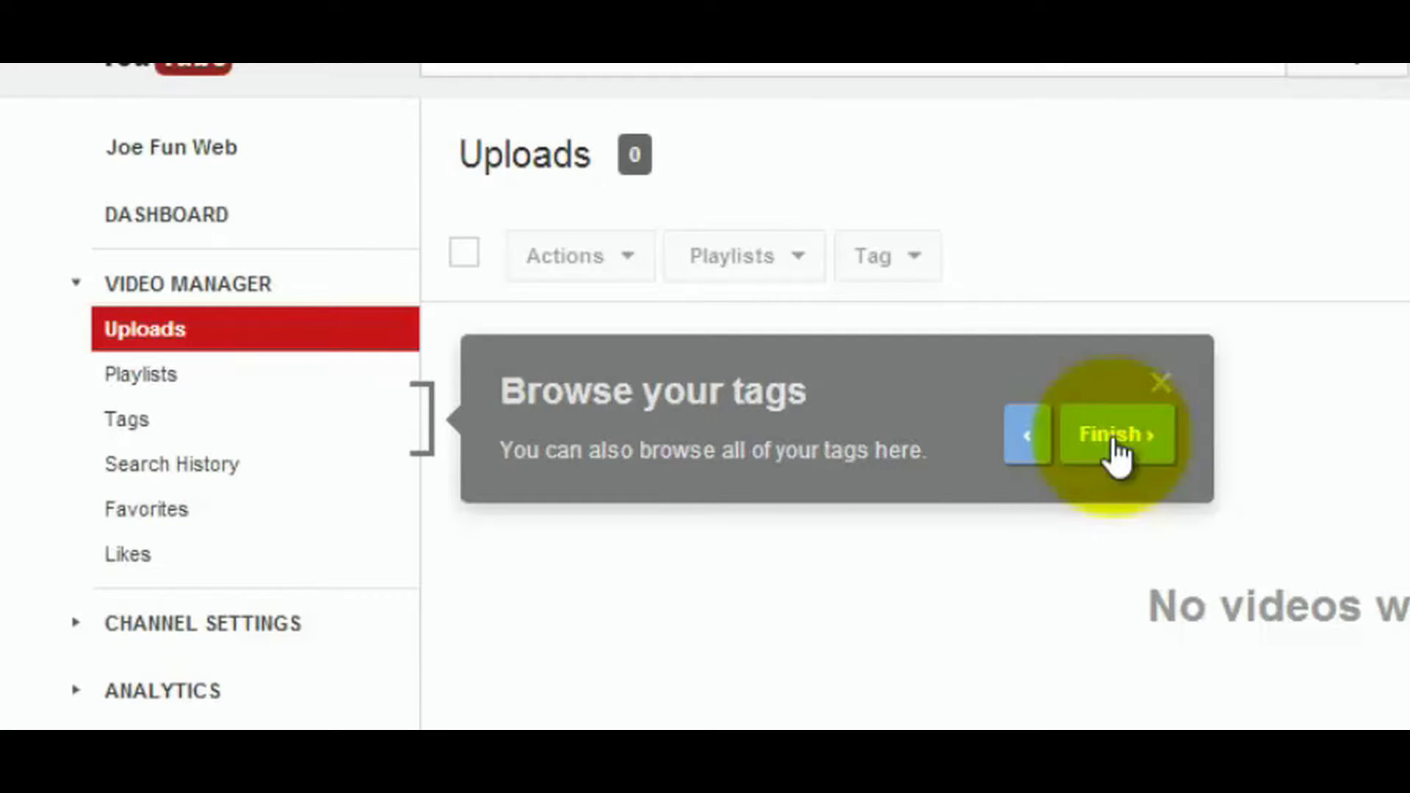
- Finish the video manager tour, look through the Tags, Favorites and Likes pages, and open the channel settings
{"action": "left_click", "coordinate": [1111, 434]}
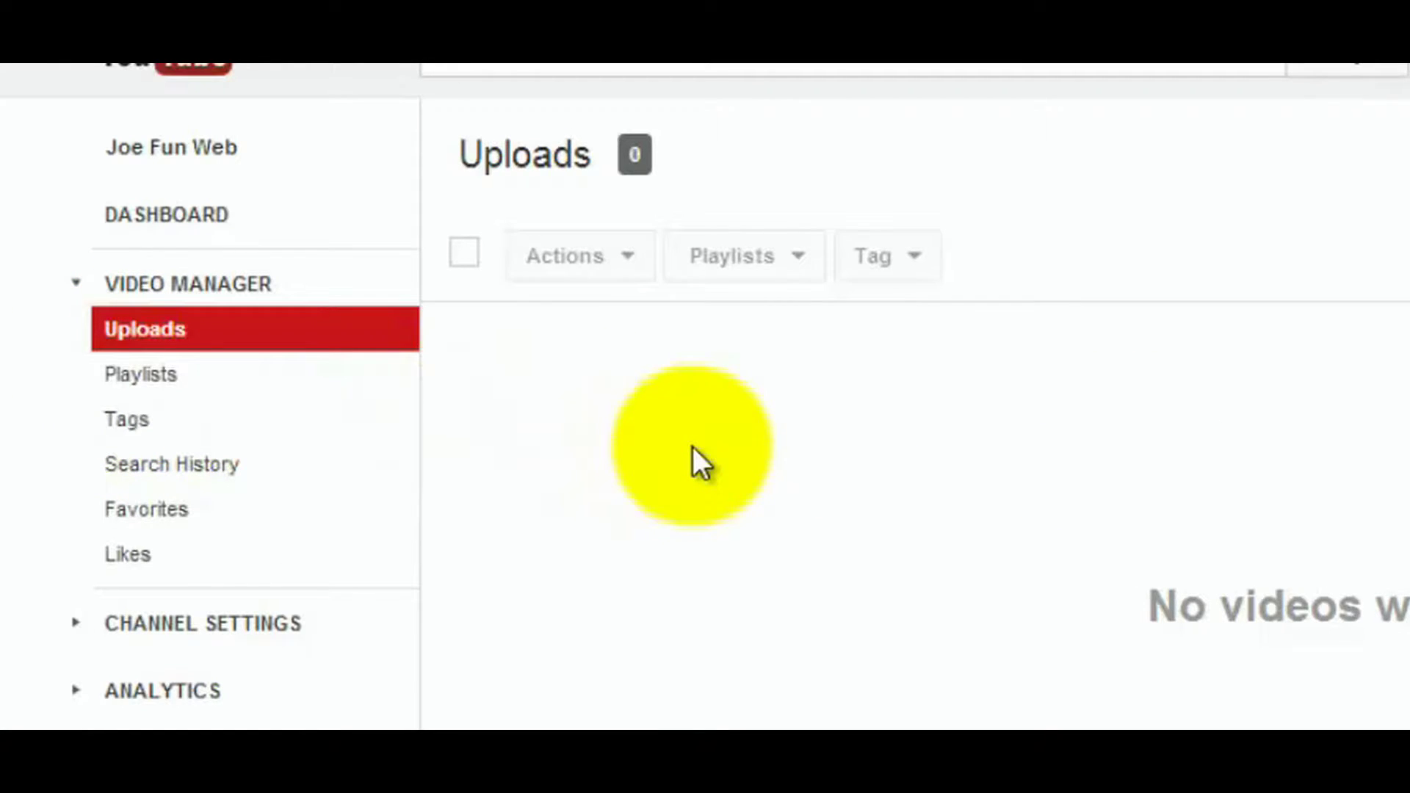
{"action": "left_click", "coordinate": [200, 417]}
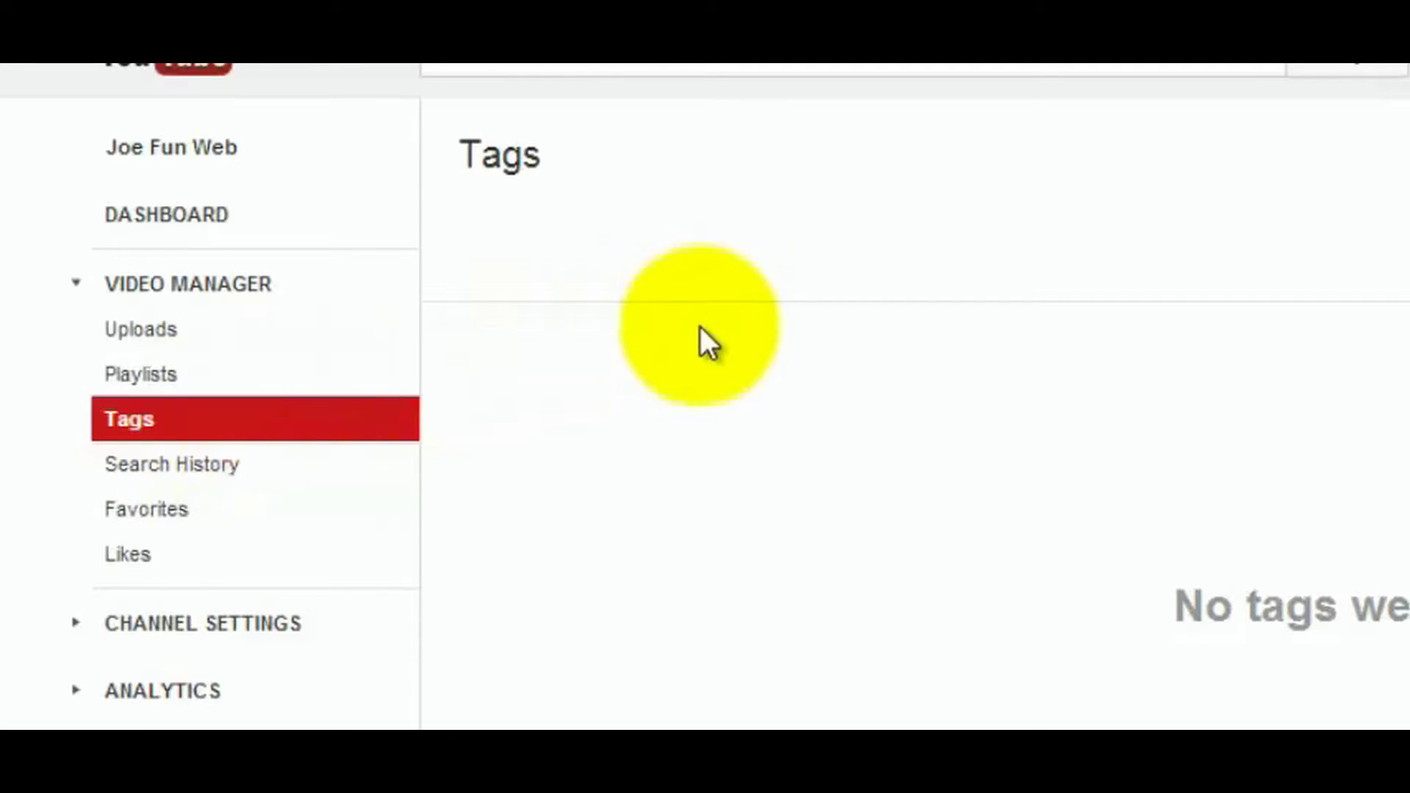
{"action": "left_click", "coordinate": [164, 523]}
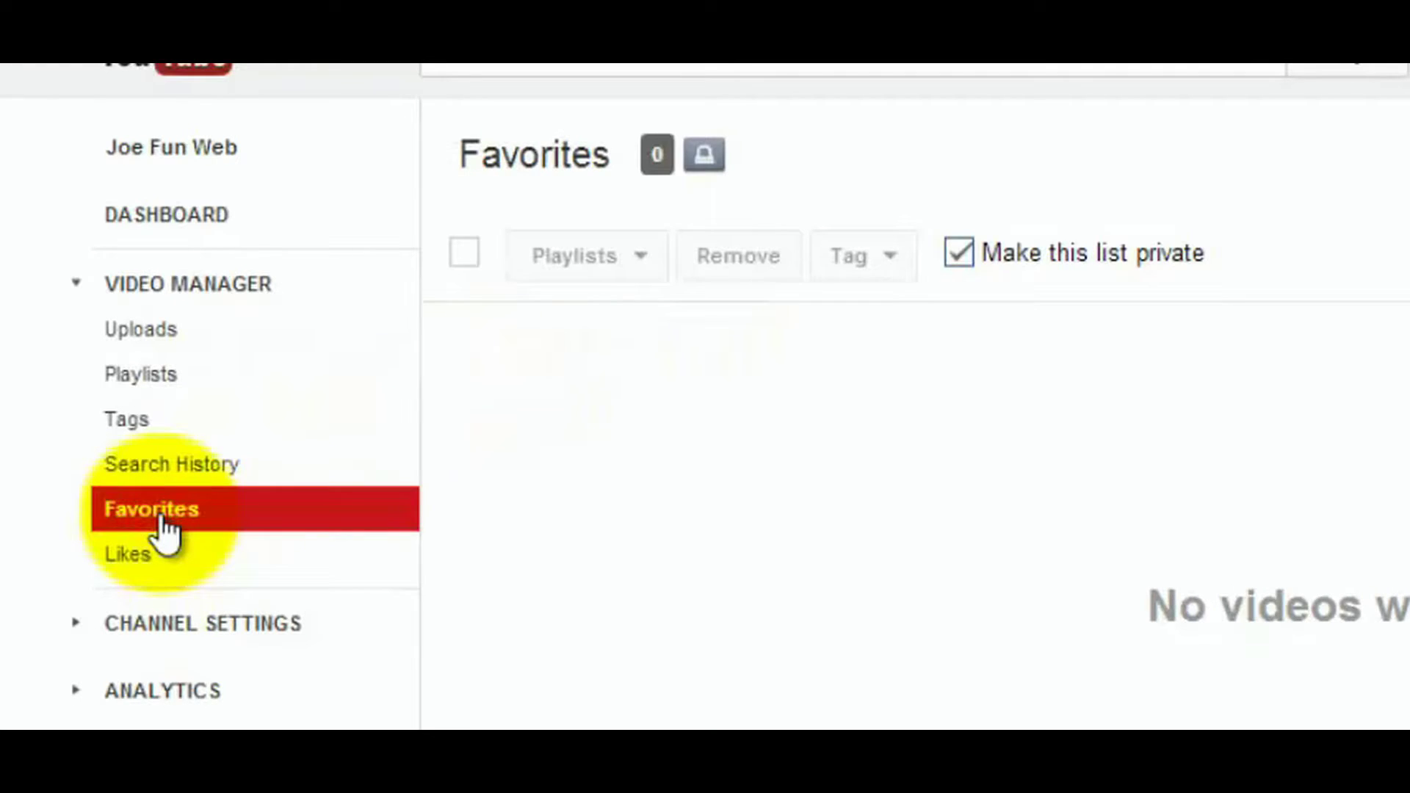
{"action": "left_click", "coordinate": [144, 580]}
{"action": "left_click", "coordinate": [163, 624]}
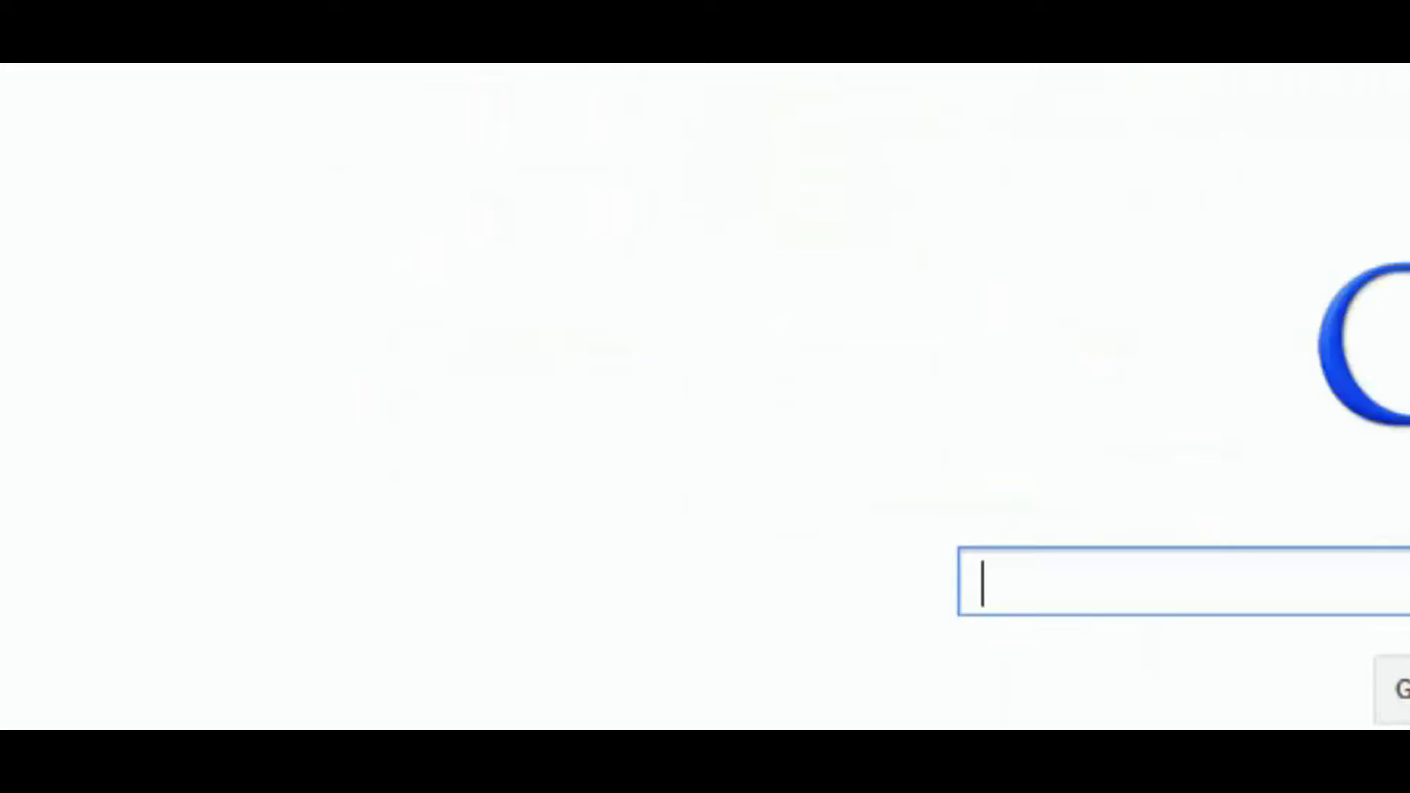
- Search Google for "monetize youtube account" and open the YouTube Partners Program and Monetization FAQs result
{"action": "type", "text": "monetiza"}
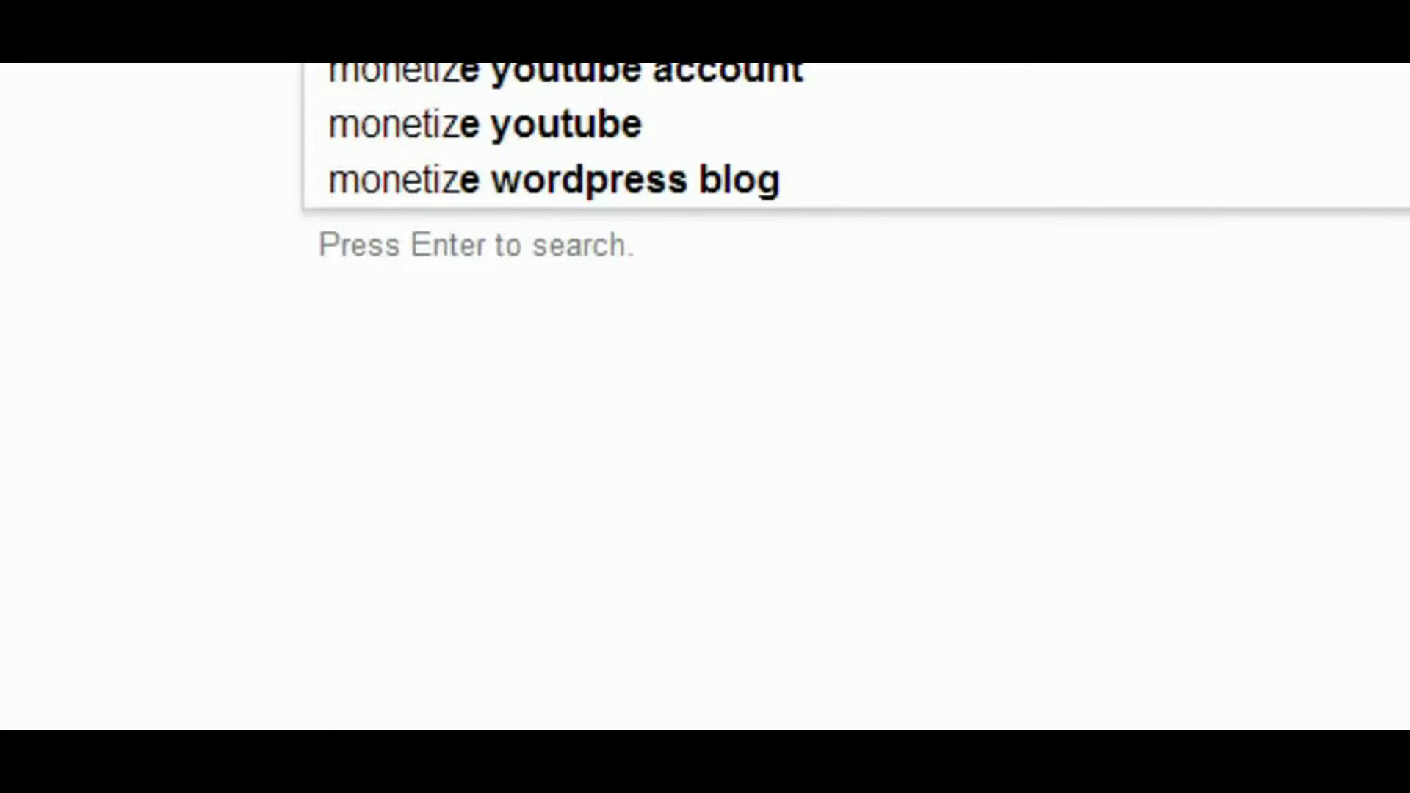
{"action": "key", "text": "BackSpace"}
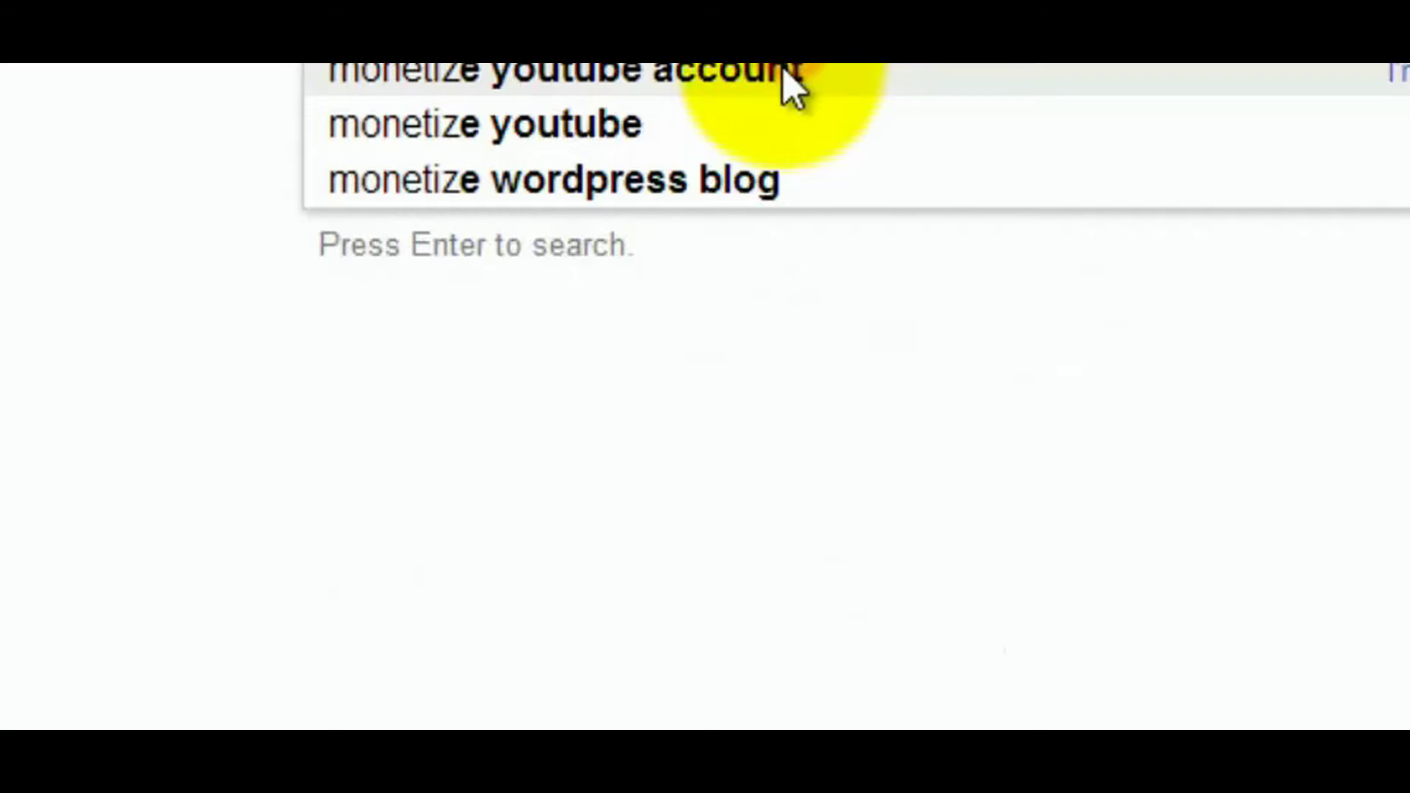
{"action": "left_click", "coordinate": [784, 70]}
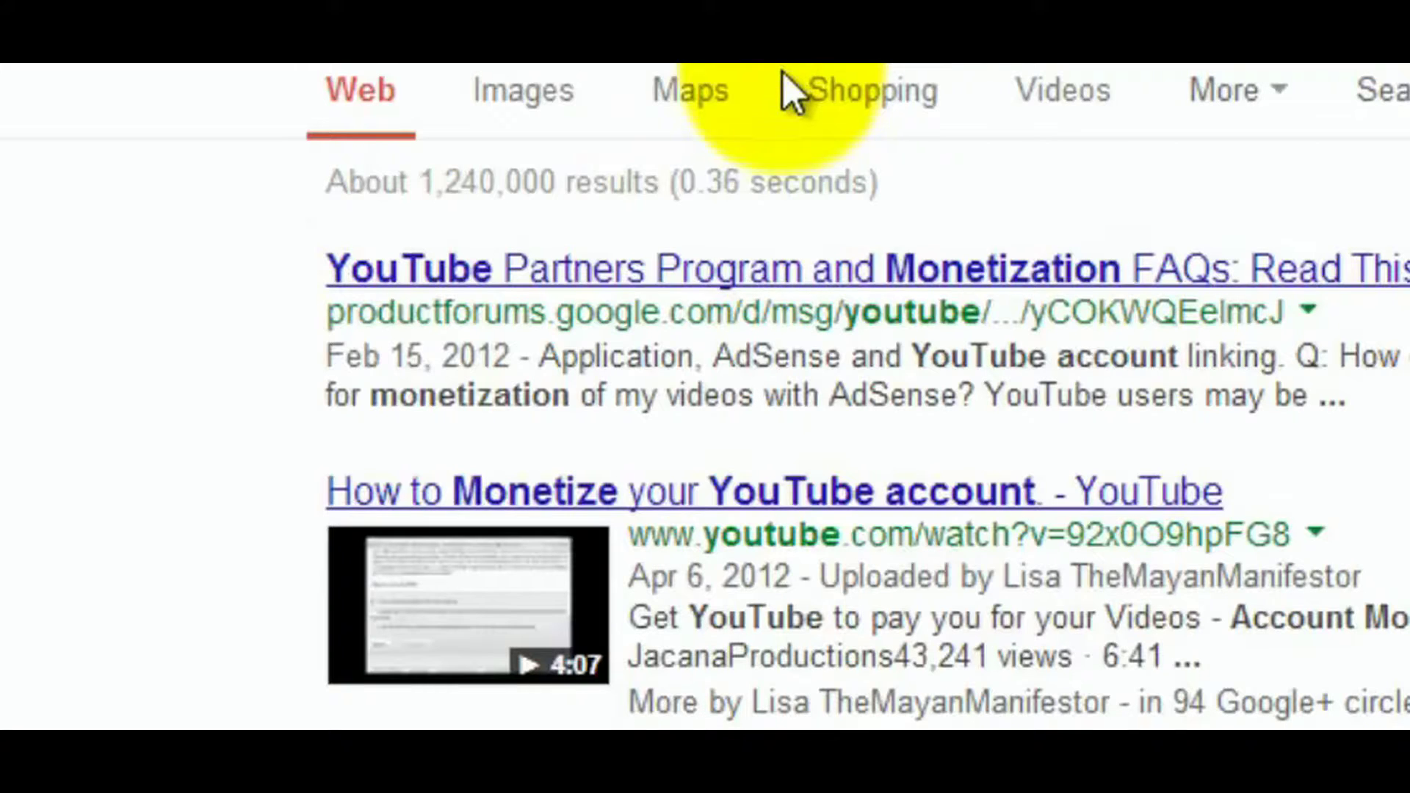
{"action": "left_click", "coordinate": [719, 288]}
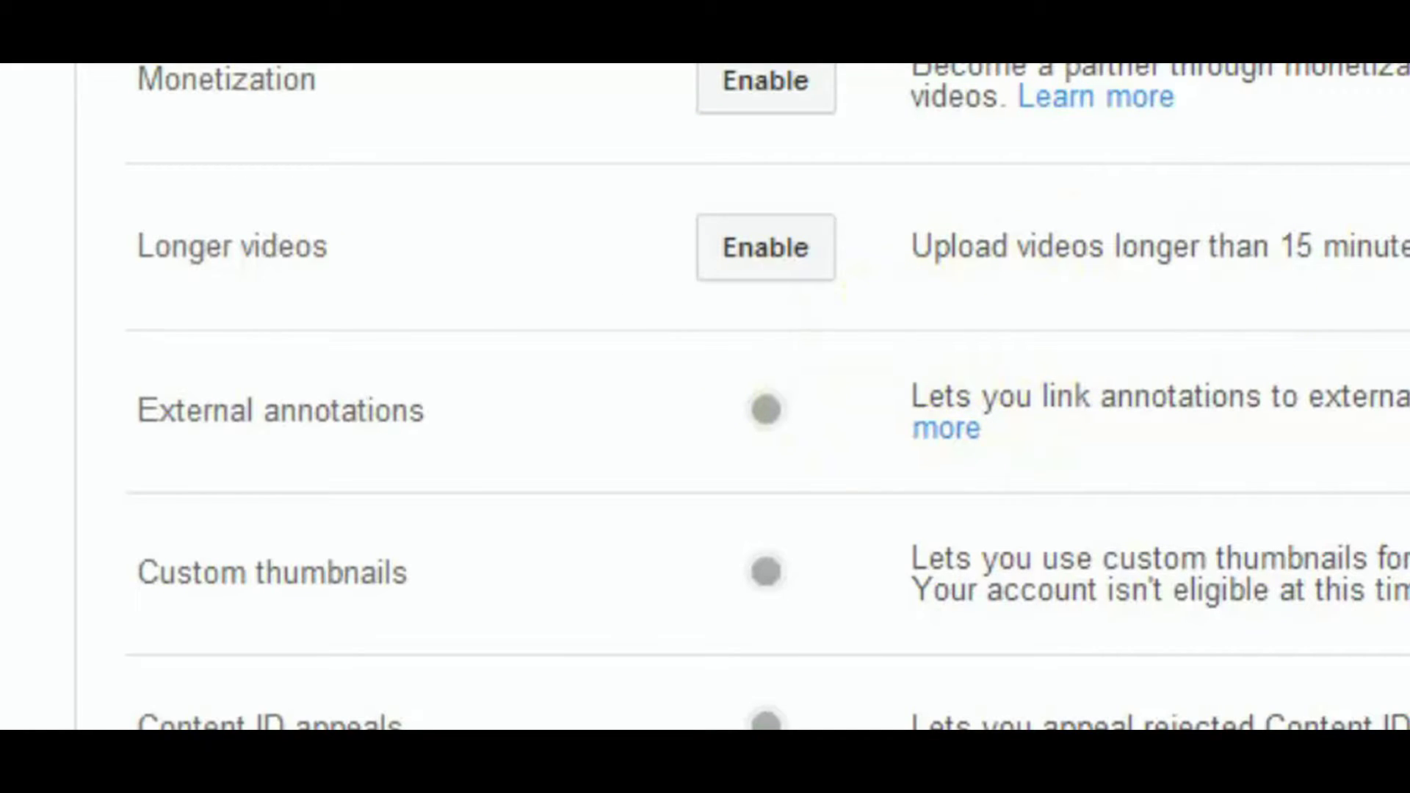
- Review the channel's account features, from monetization and longer videos down to live events
{"action": "scroll", "coordinate": [705, 396], "scroll_direction": "down", "scroll_amount": 2}
{"action": "scroll", "coordinate": [705, 396], "scroll_direction": "down", "scroll_amount": 4}
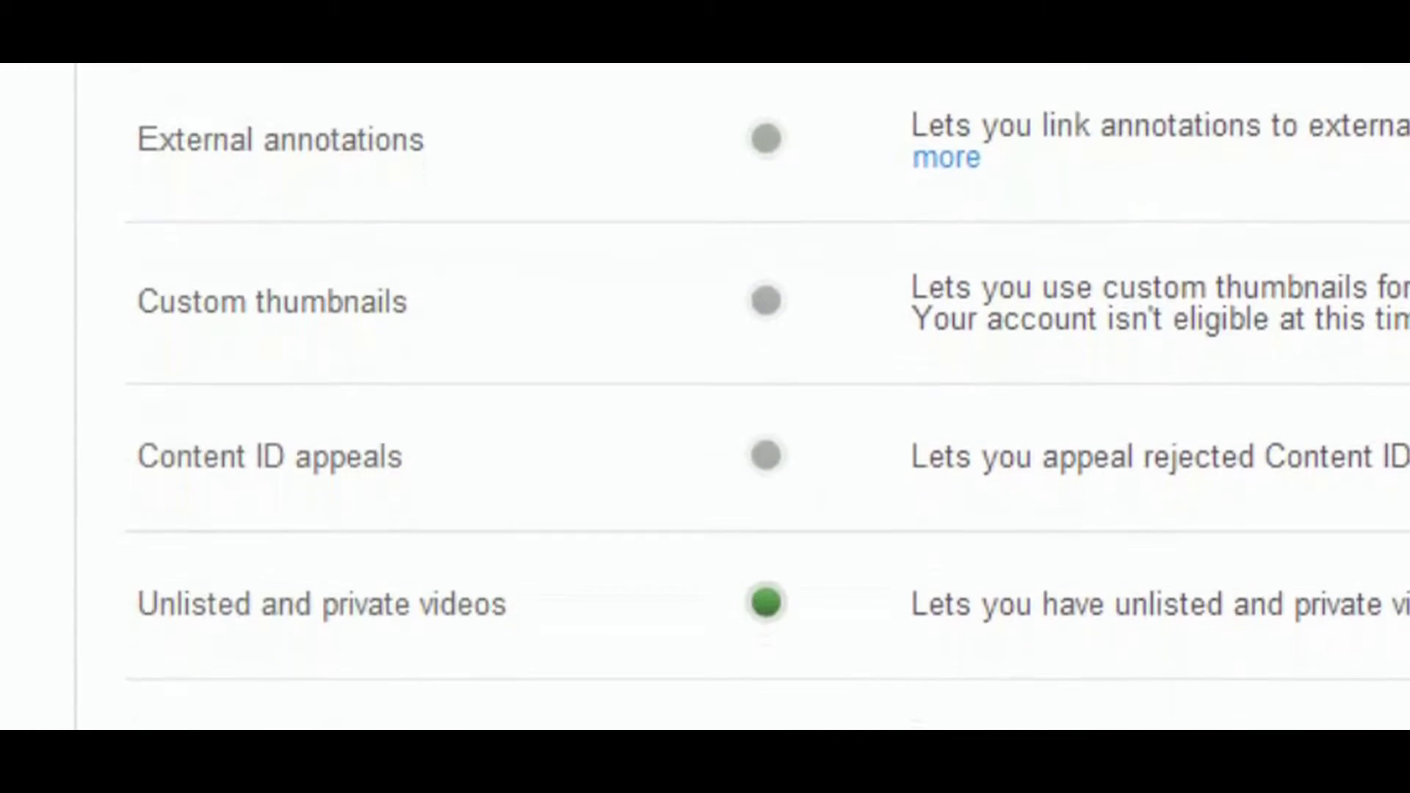
{"action": "scroll", "coordinate": [705, 397], "scroll_direction": "down", "scroll_amount": 1}
{"action": "scroll", "coordinate": [705, 397], "scroll_direction": "up", "scroll_amount": 2}
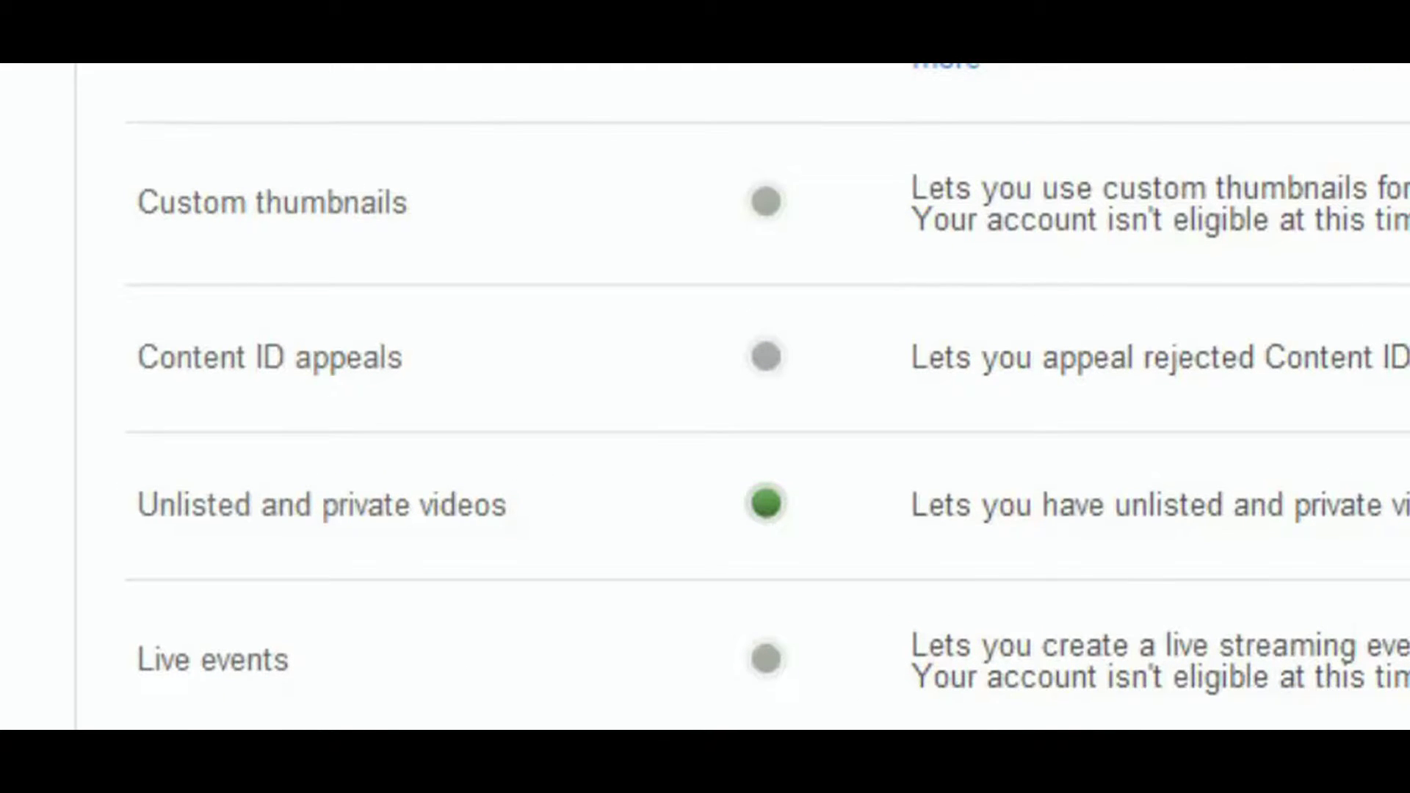
{"action": "scroll", "coordinate": [767, 392], "scroll_direction": "down", "scroll_amount": 1}
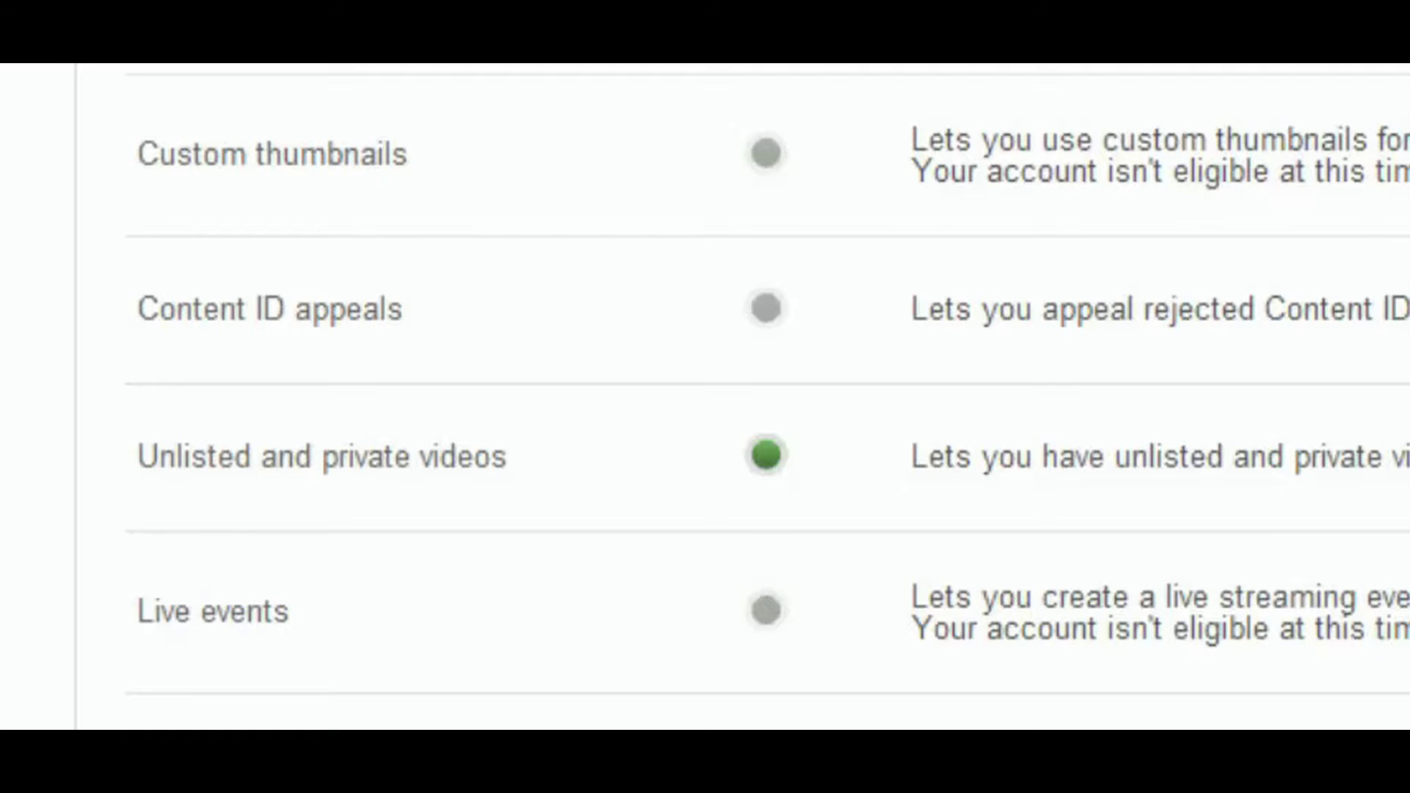
{"action": "scroll", "coordinate": [705, 397], "scroll_direction": "up", "scroll_amount": 10}
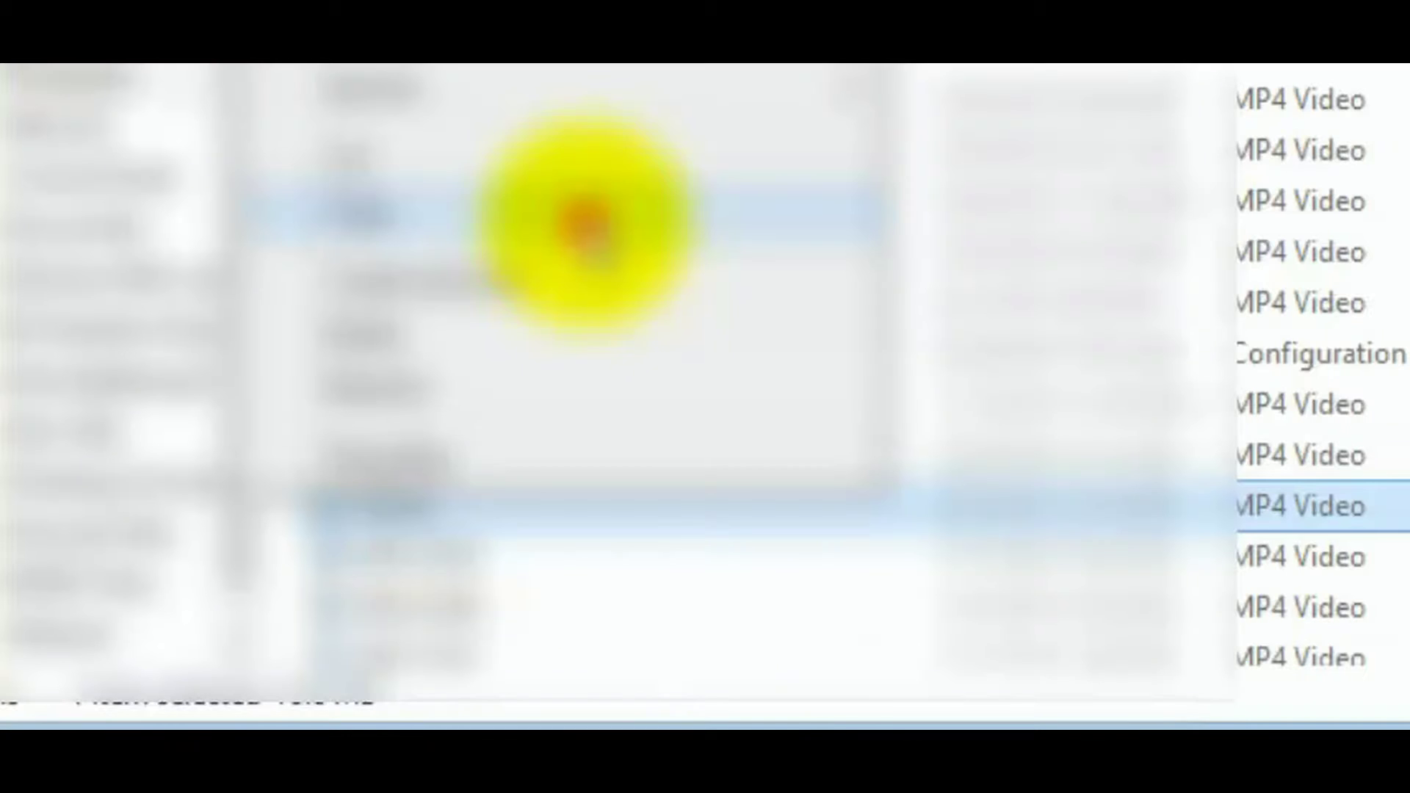
- Start a new YouTube upload and choose the Horse video file from the desktop
{"action": "left_click", "coordinate": [588, 220]}
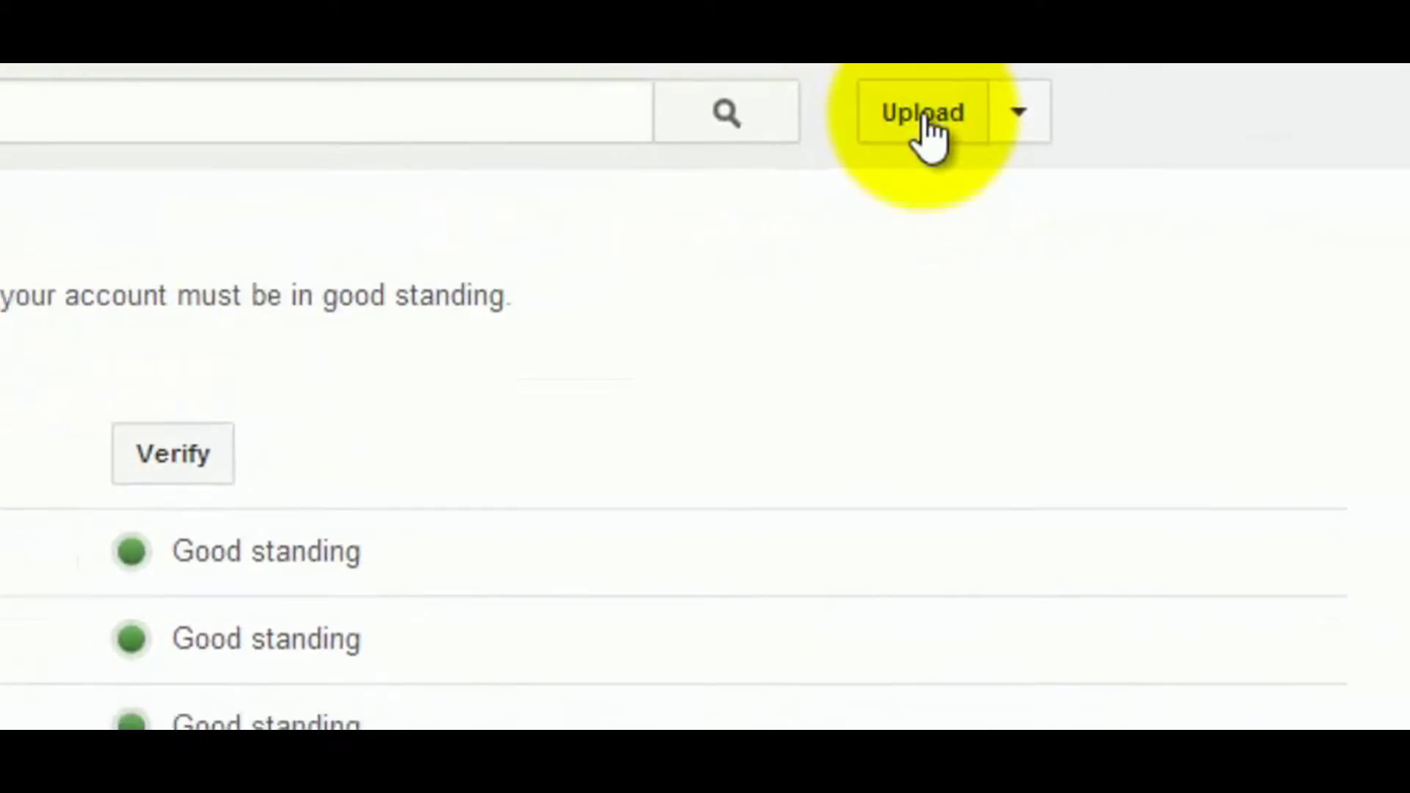
{"action": "left_click", "coordinate": [928, 132]}
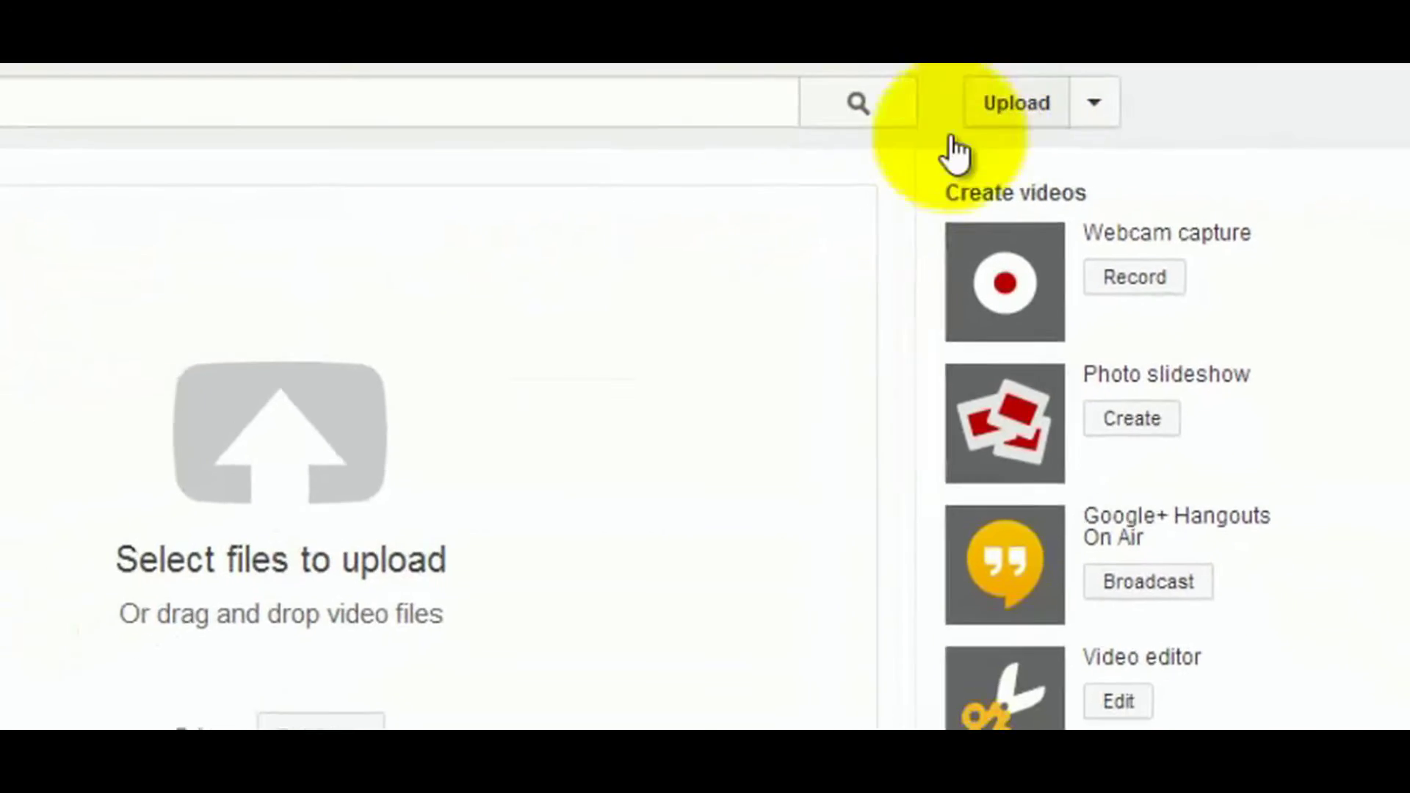
{"action": "left_click", "coordinate": [453, 377]}
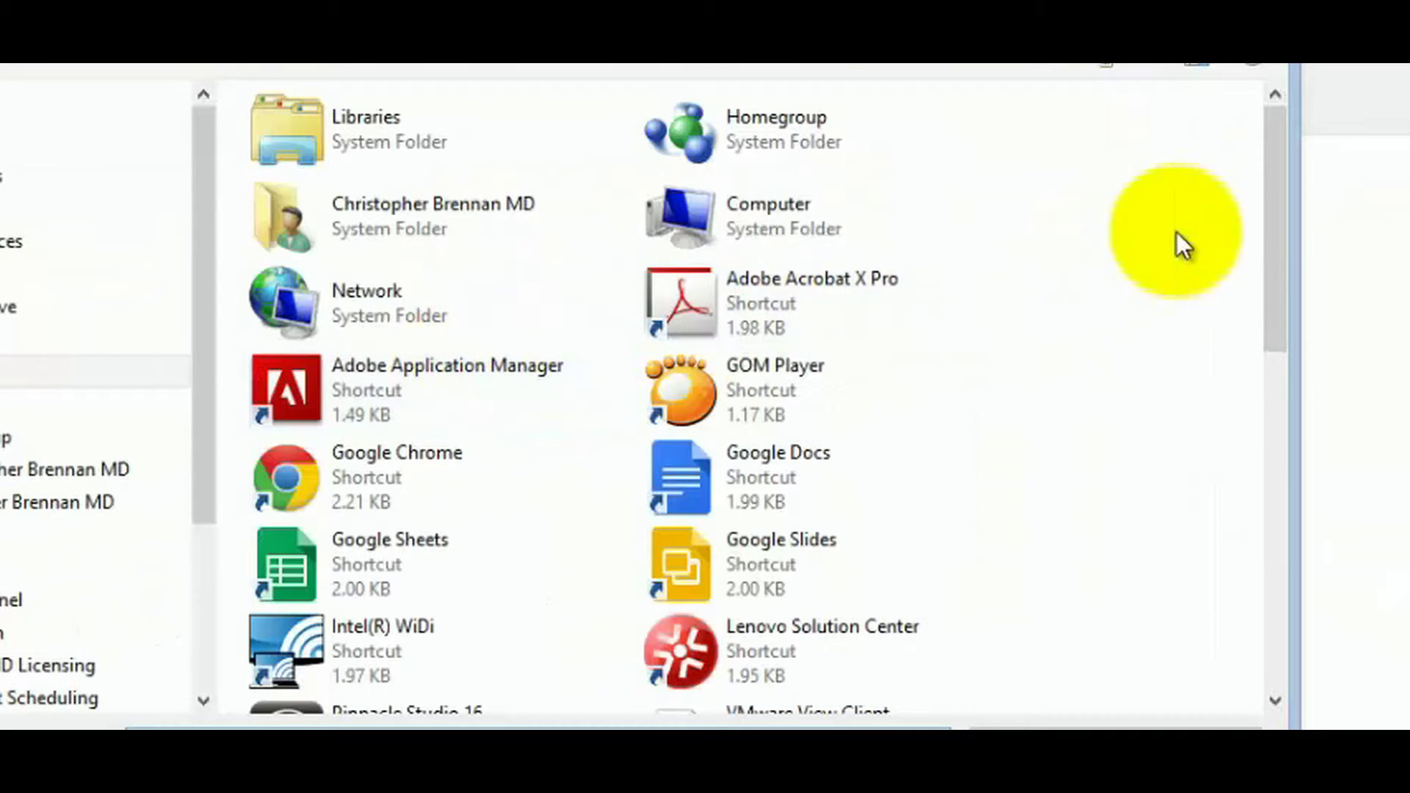
{"action": "left_click_drag", "start_coordinate": [1268, 188], "coordinate": [984, 539]}
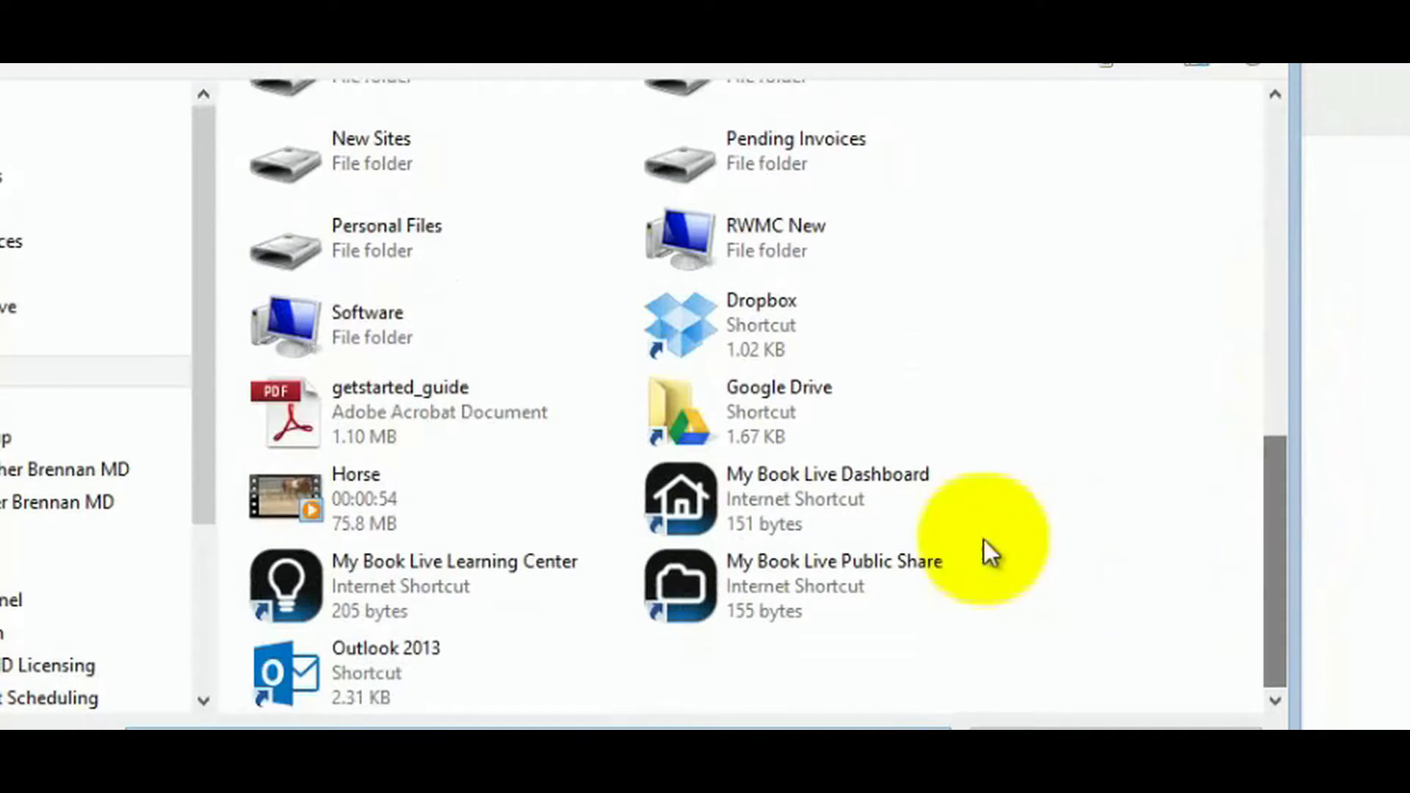
{"action": "double_click", "coordinate": [478, 514]}
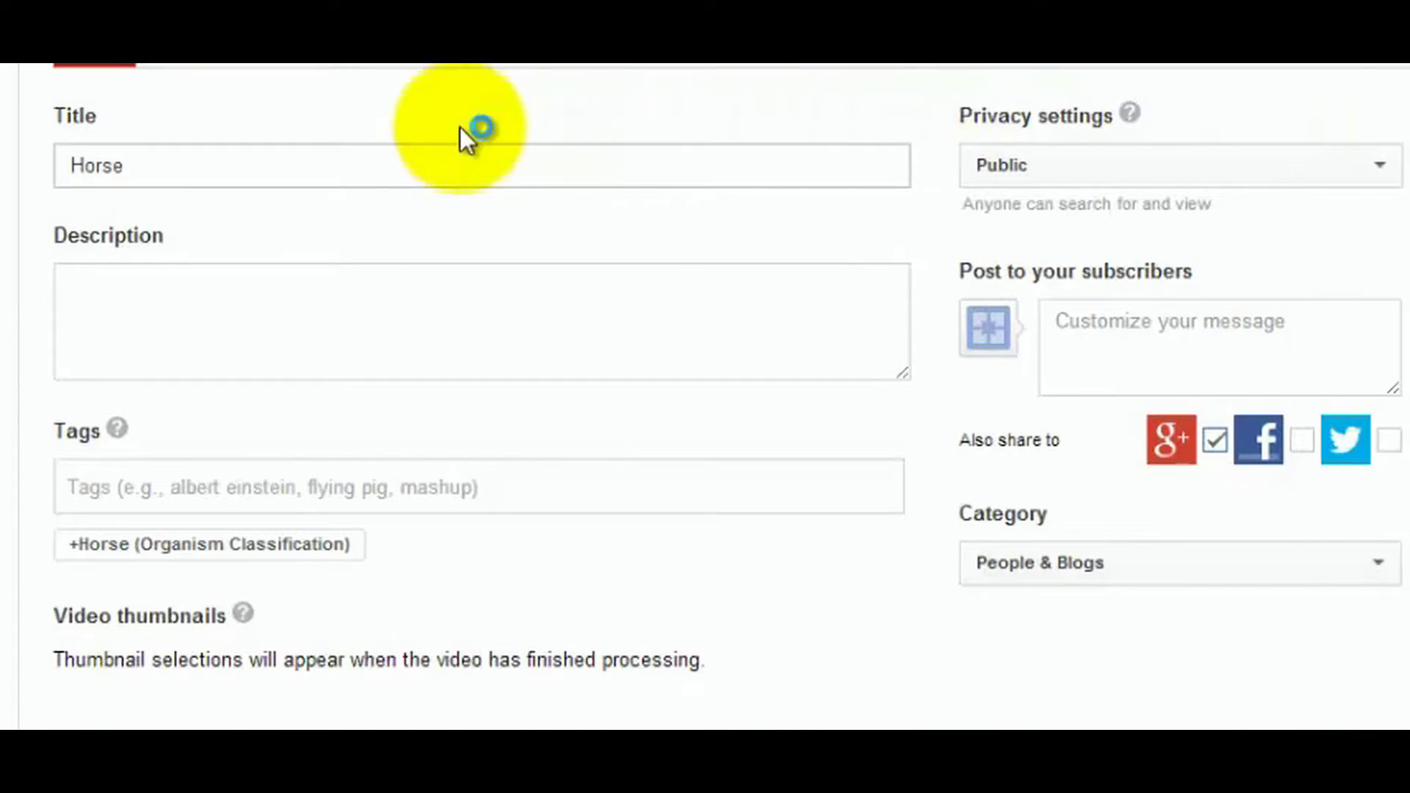
- Enter the description "Ldj;sj" and the subscriber message "Video", and add the tag Horse (Organism Classification)
{"action": "left_click", "coordinate": [151, 289]}
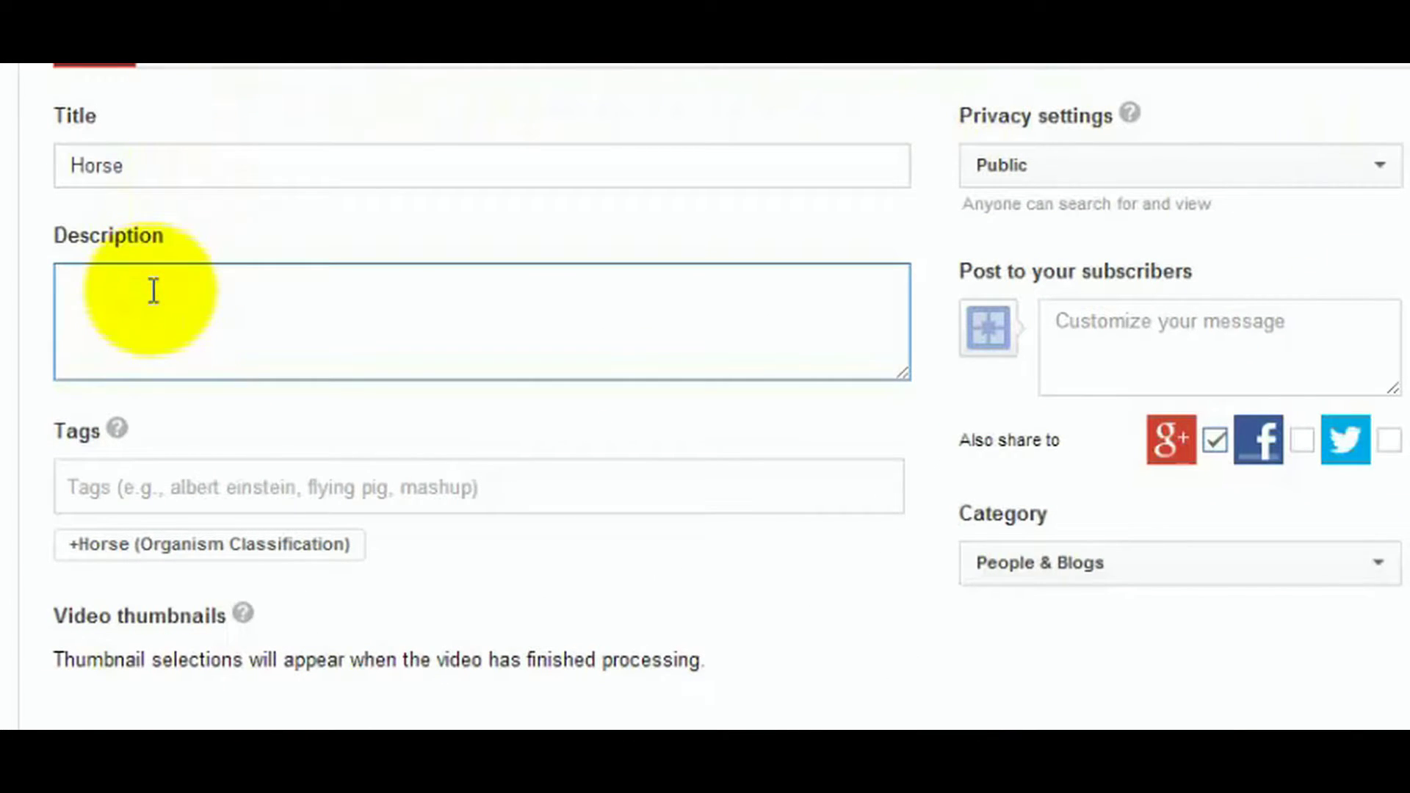
{"action": "left_click", "coordinate": [1086, 339]}
{"action": "type", "text": "Video"}
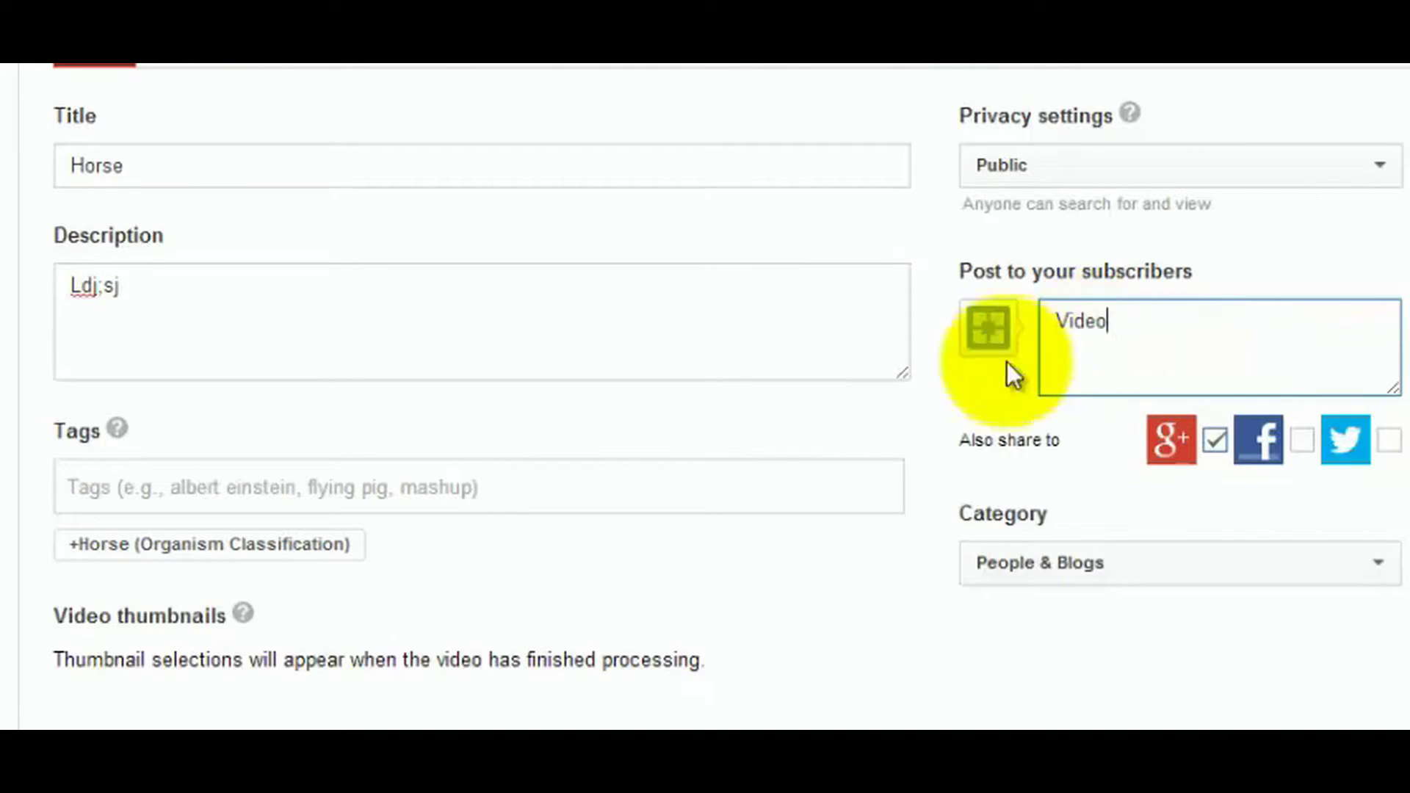
{"action": "left_click", "coordinate": [395, 486]}
{"action": "type", "text": "horse"}
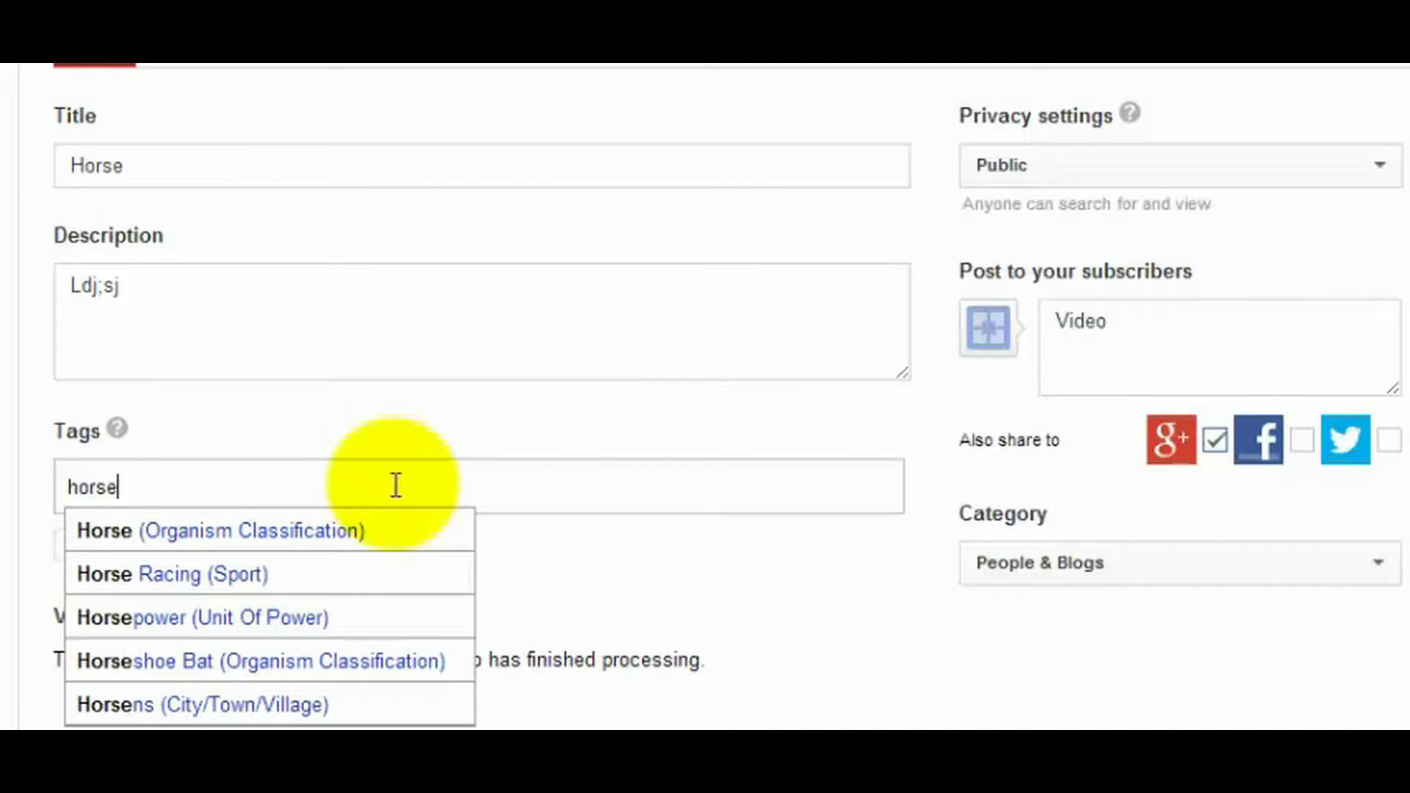
{"action": "left_click", "coordinate": [340, 531]}
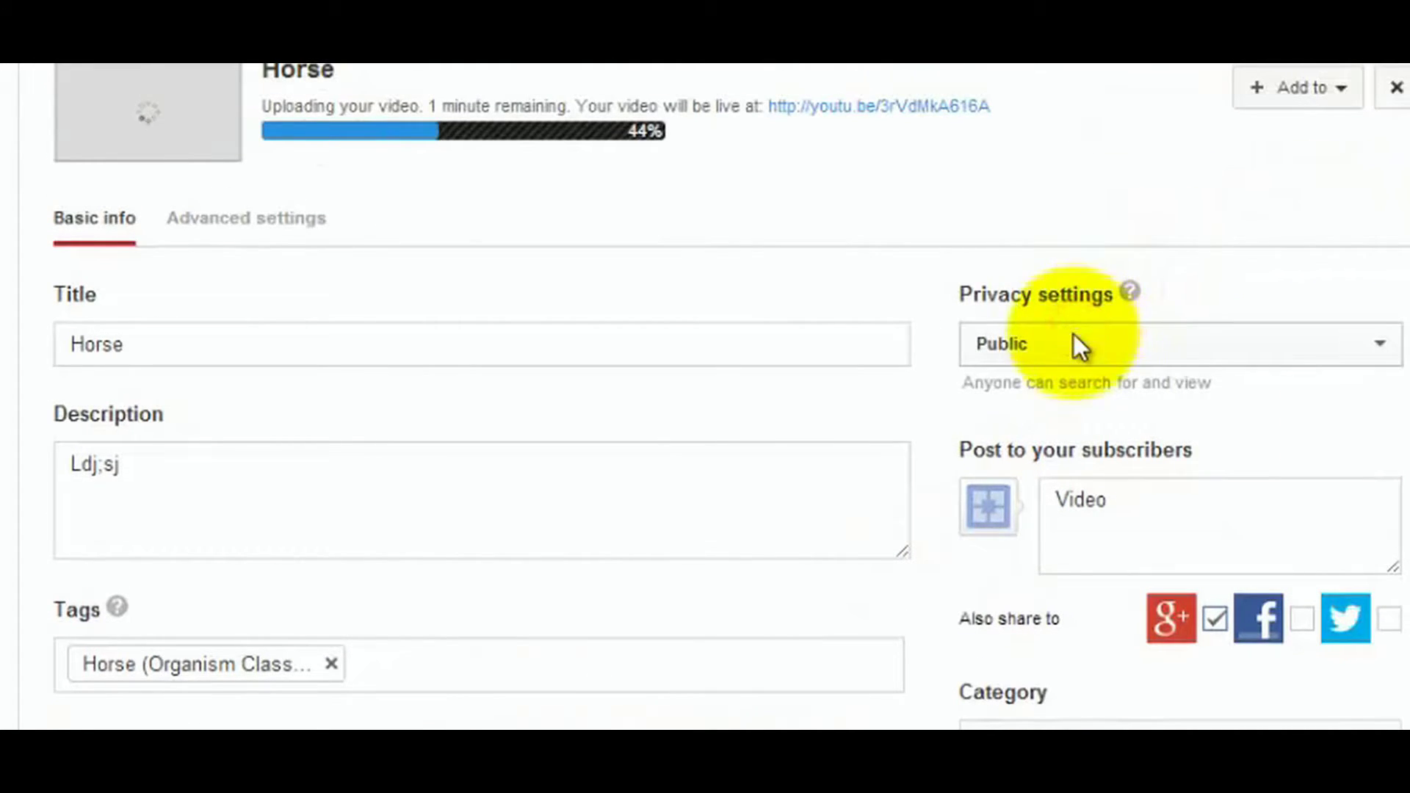
- Keep the video's privacy set to Public and limit allowed comments to Approved in the advanced settings
{"action": "left_click", "coordinate": [1073, 335]}
{"action": "left_click", "coordinate": [796, 279]}
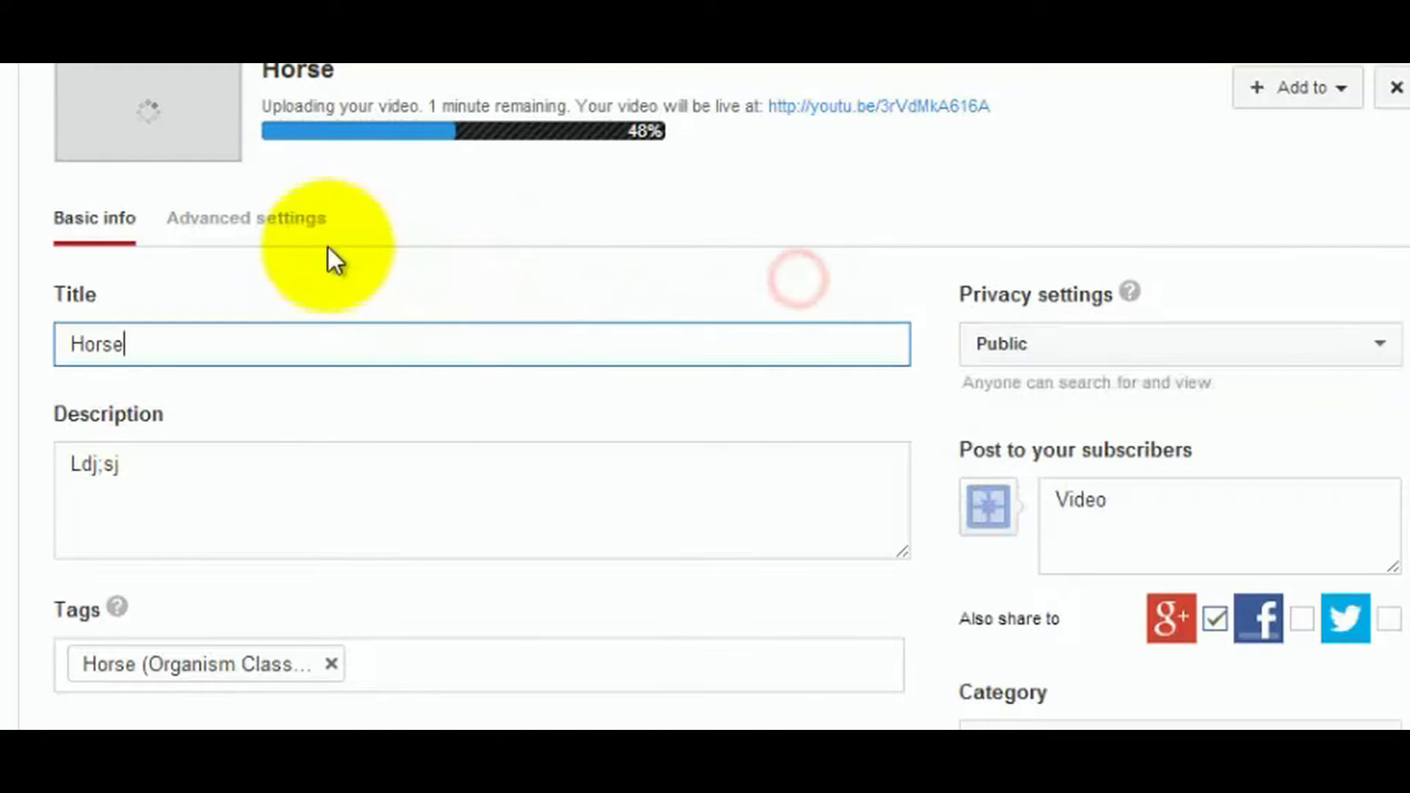
{"action": "left_click", "coordinate": [295, 232]}
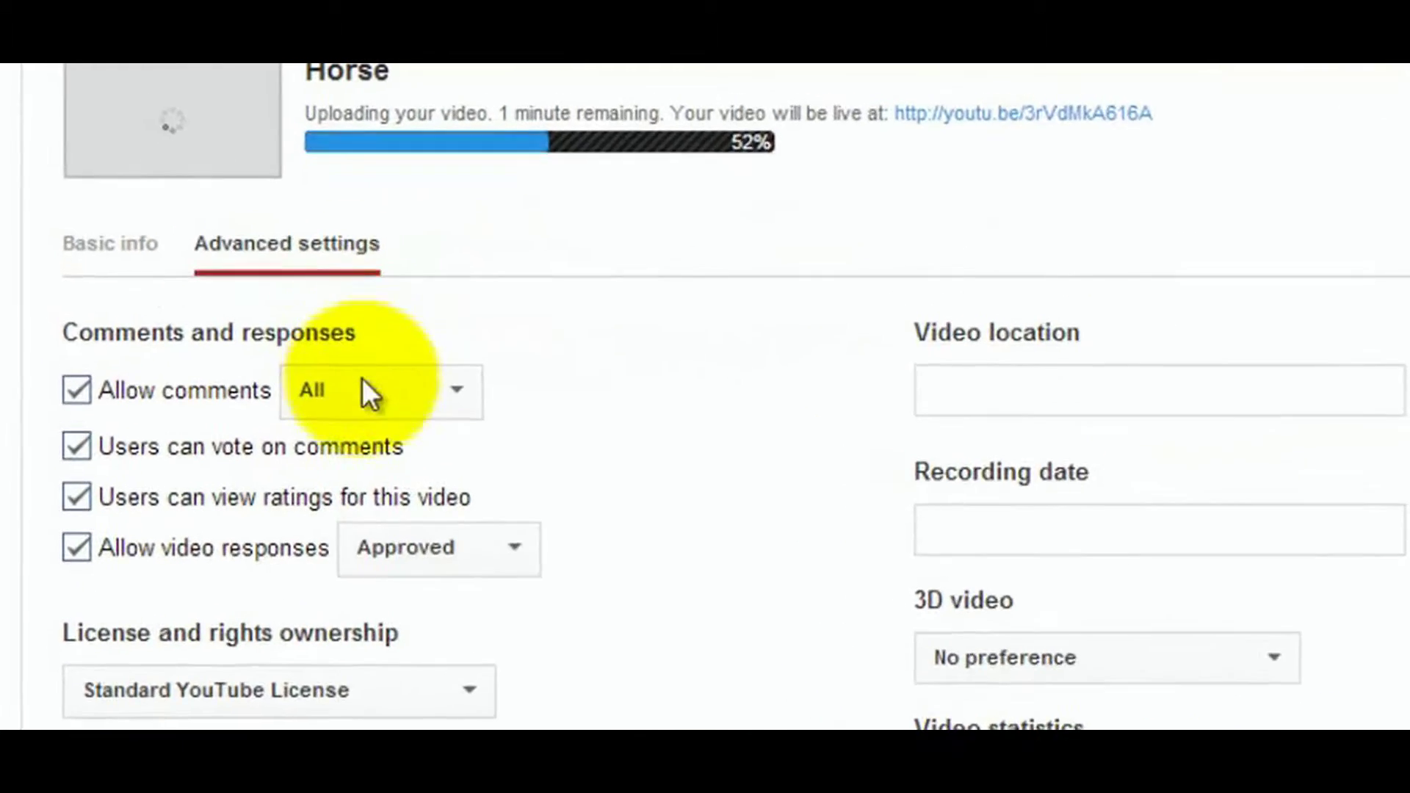
{"action": "left_click", "coordinate": [366, 396]}
{"action": "left_click", "coordinate": [371, 430]}
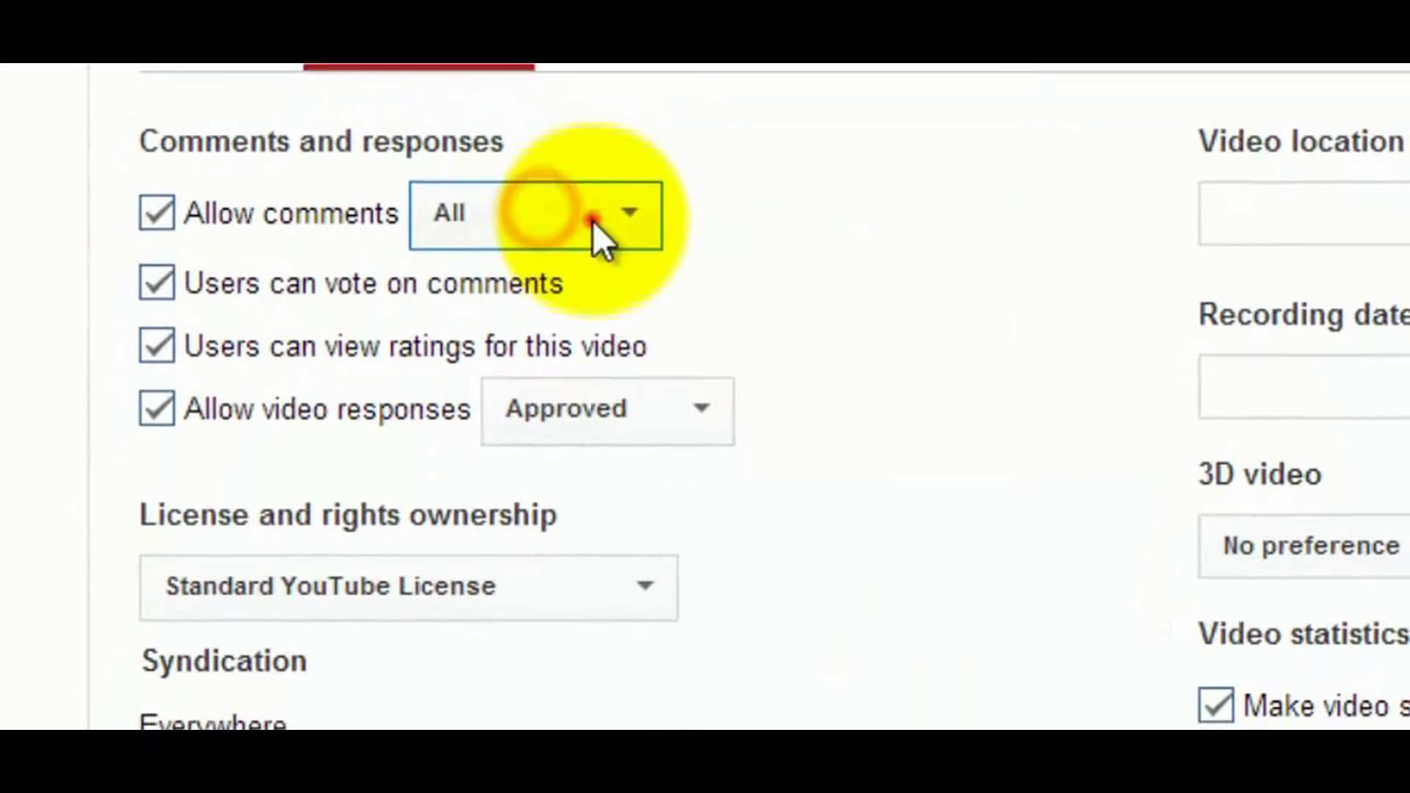
{"action": "left_click", "coordinate": [593, 221]}
{"action": "left_click", "coordinate": [560, 342]}
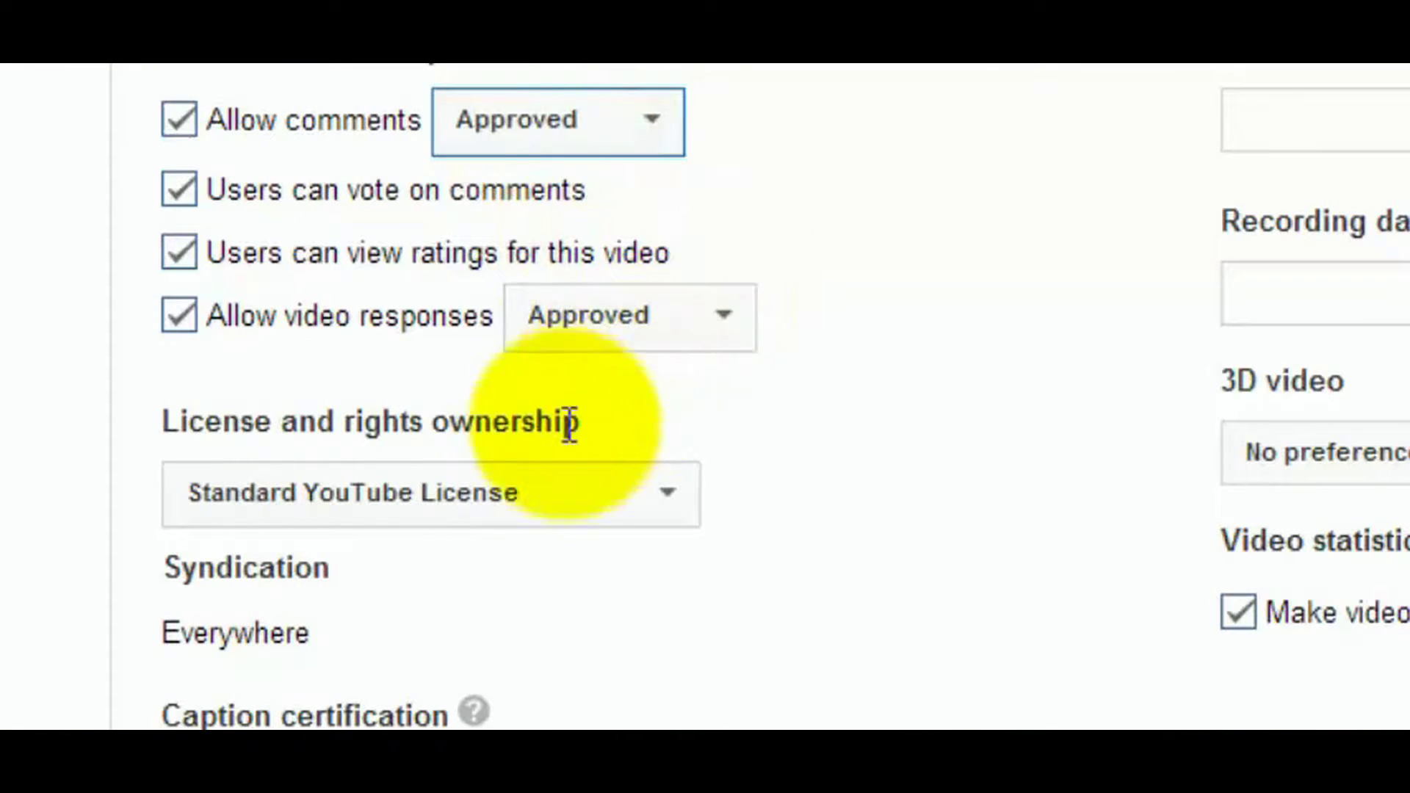
- Keep the Standard YouTube License and set the caption certification to "This content has never aired on television in the U.S."
{"action": "left_click", "coordinate": [531, 494]}
{"action": "left_click", "coordinate": [530, 496]}
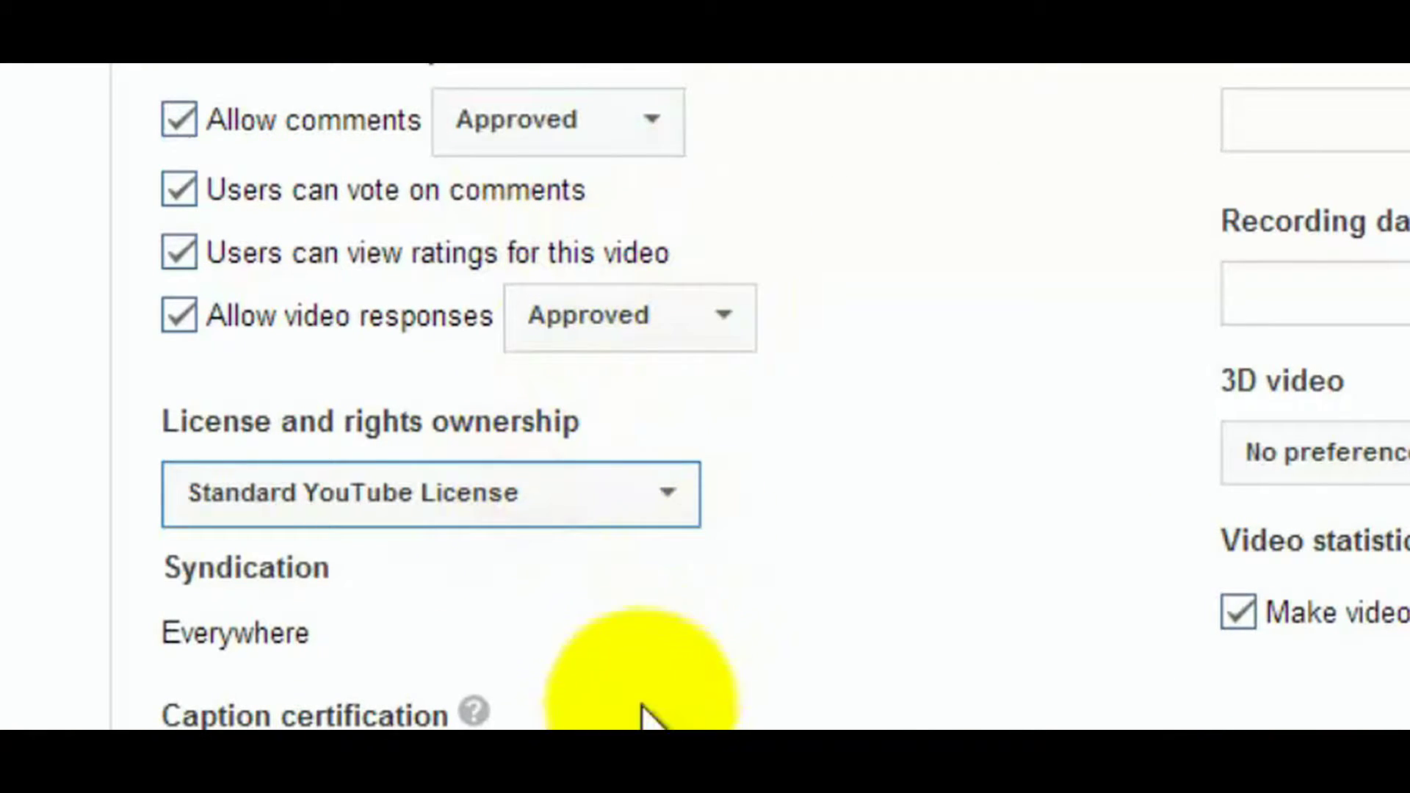
{"action": "left_click", "coordinate": [587, 727]}
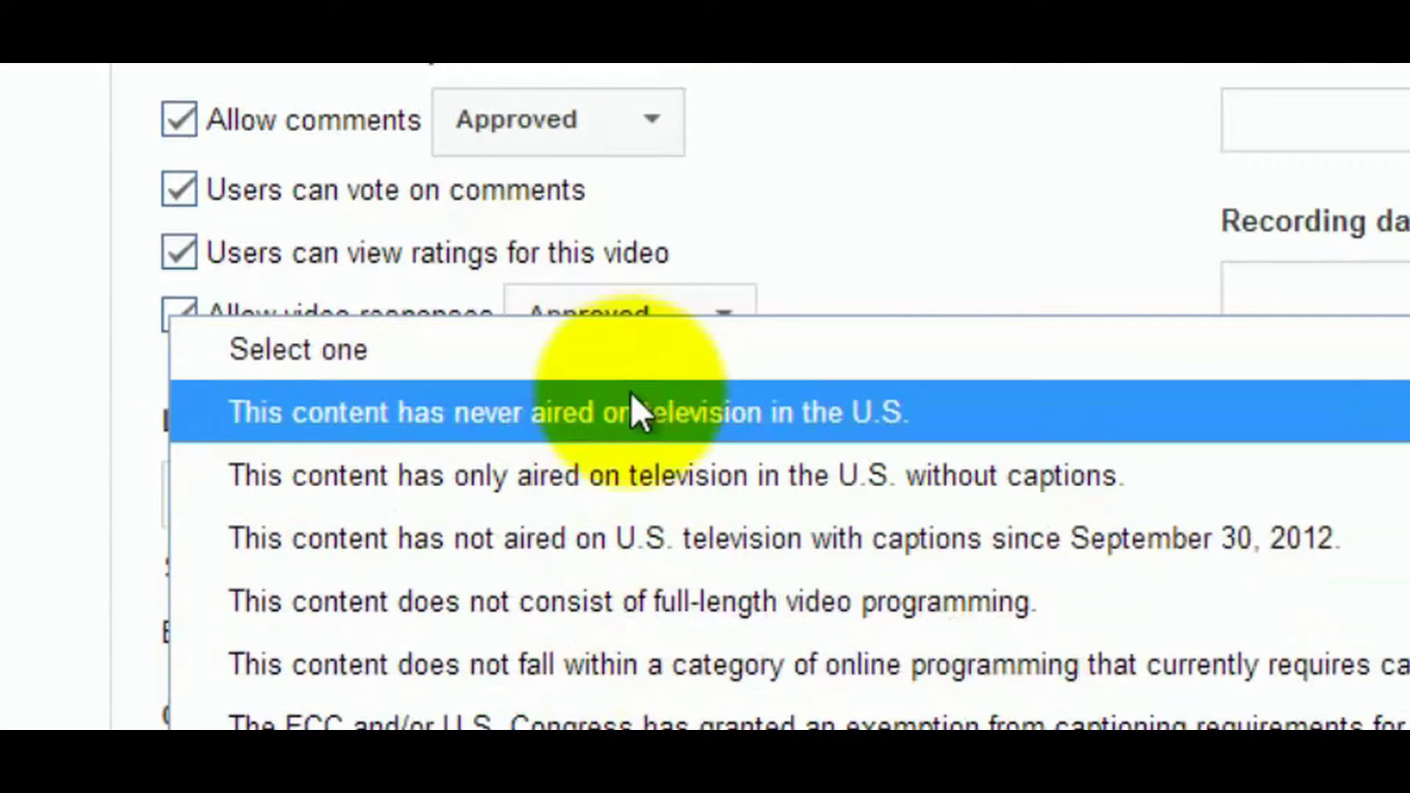
{"action": "left_click", "coordinate": [630, 400]}
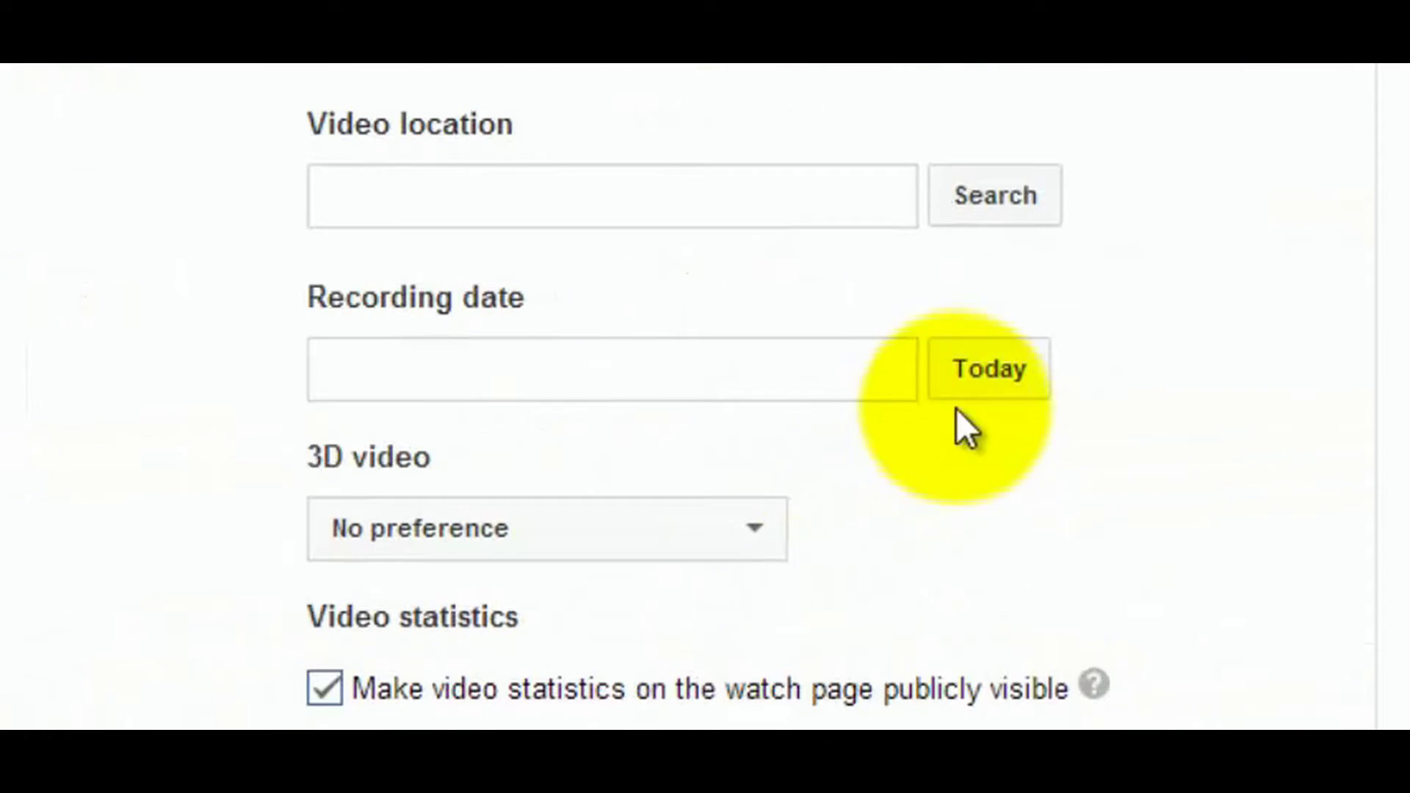
- Set the video's recording date to today and save the changes
{"action": "left_click", "coordinate": [991, 372]}
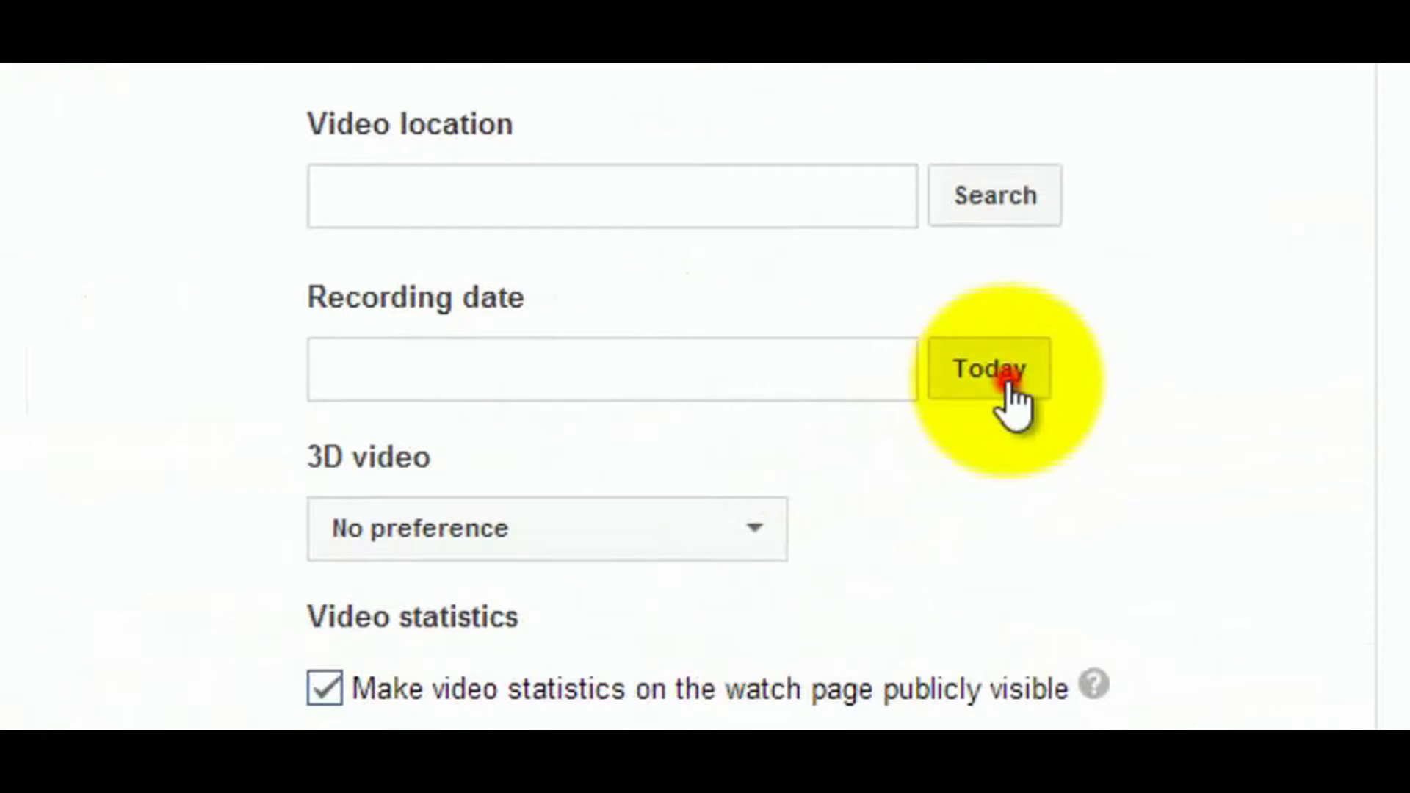
{"action": "scroll", "coordinate": [704, 396], "scroll_direction": "down", "scroll_amount": 8}
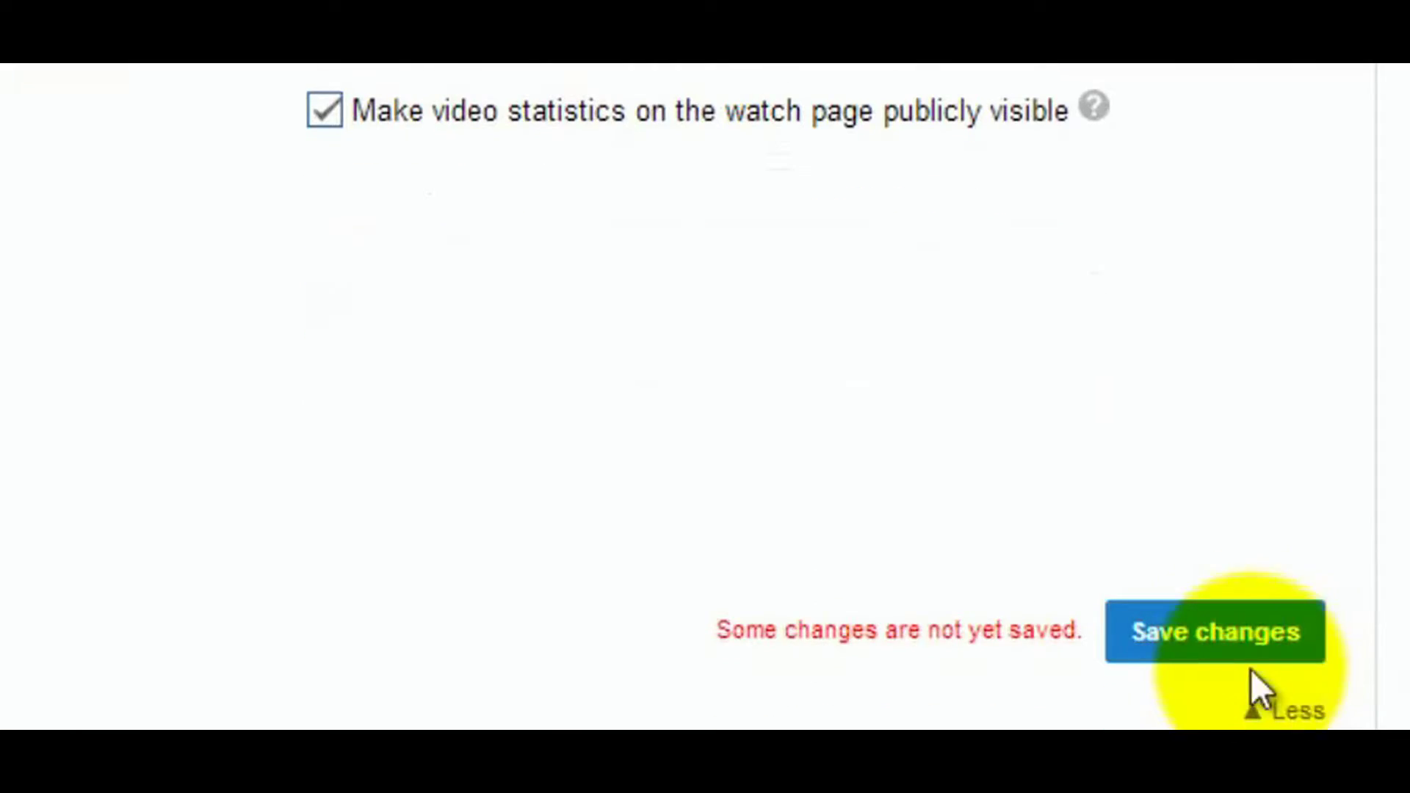
{"action": "left_click", "coordinate": [1246, 644]}
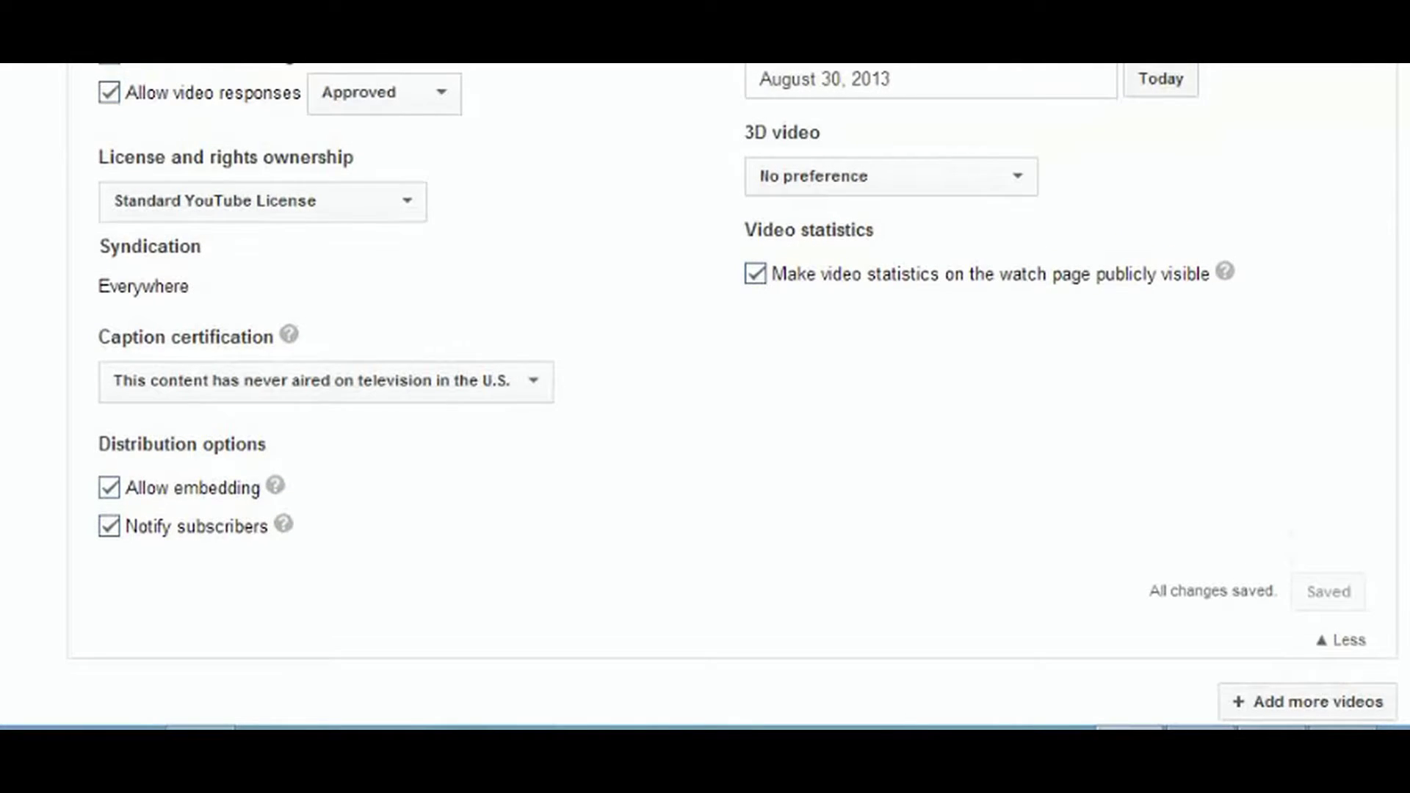
- Return to the video's basic info and review the available category options
{"action": "scroll", "coordinate": [732, 395], "scroll_direction": "up", "scroll_amount": 4}
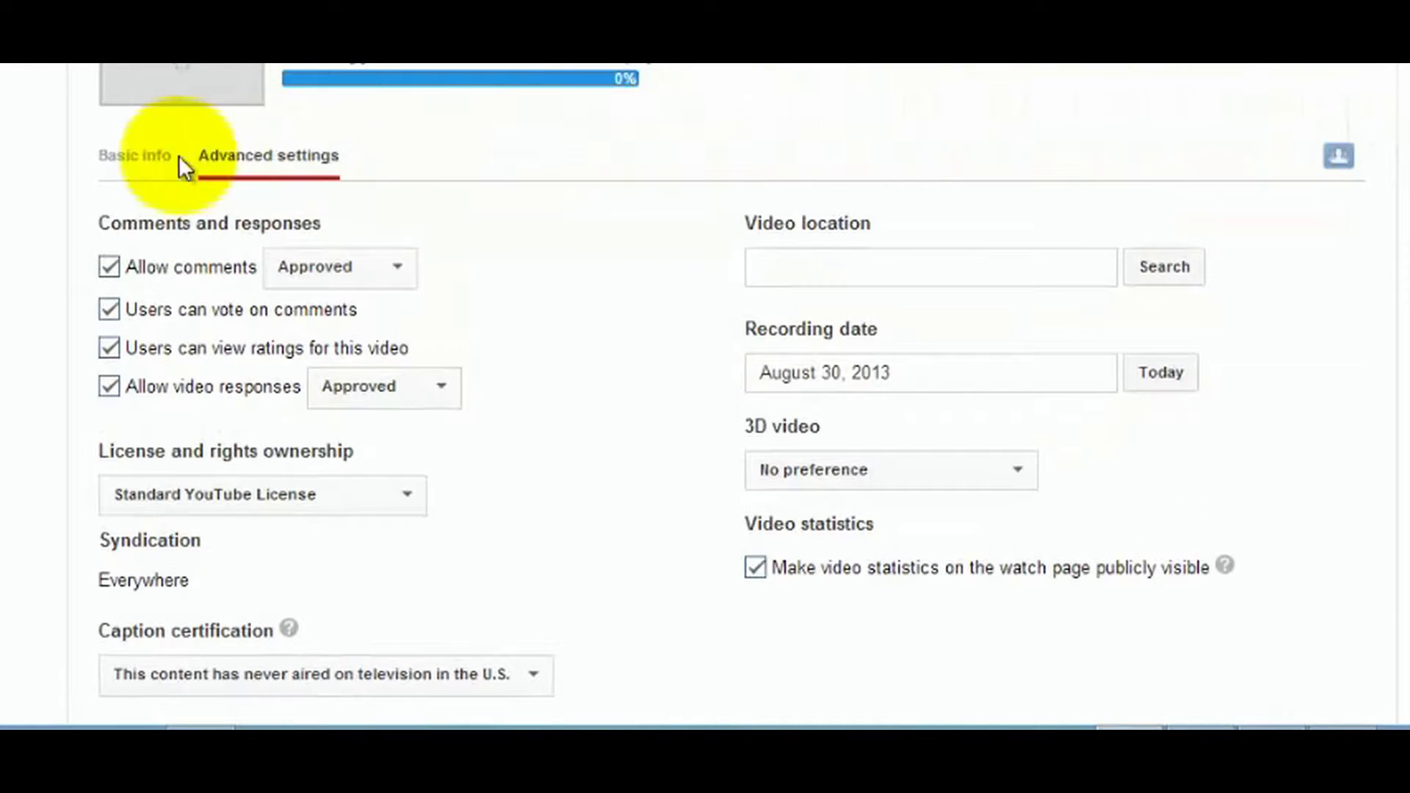
{"action": "left_click", "coordinate": [138, 170]}
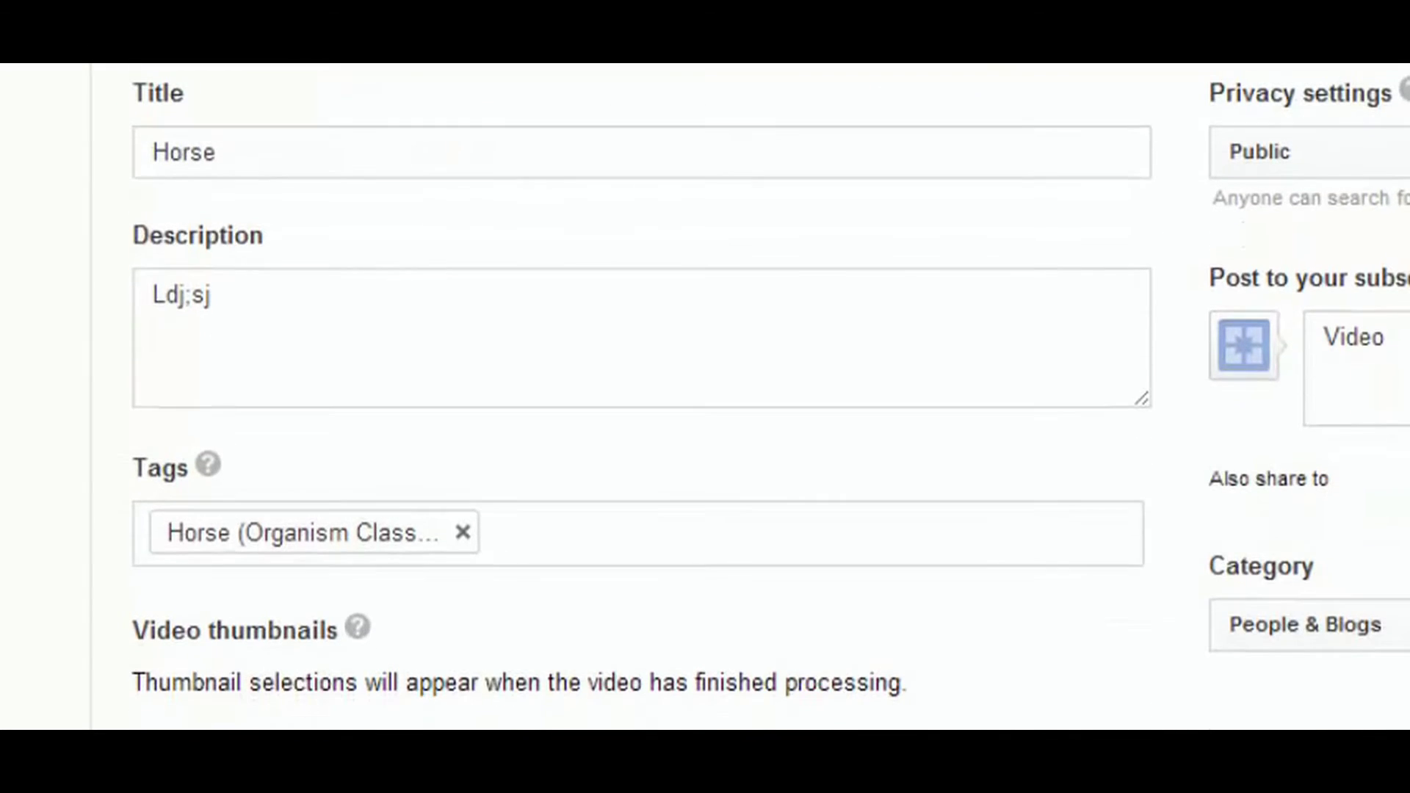
{"action": "left_click", "coordinate": [1307, 624]}
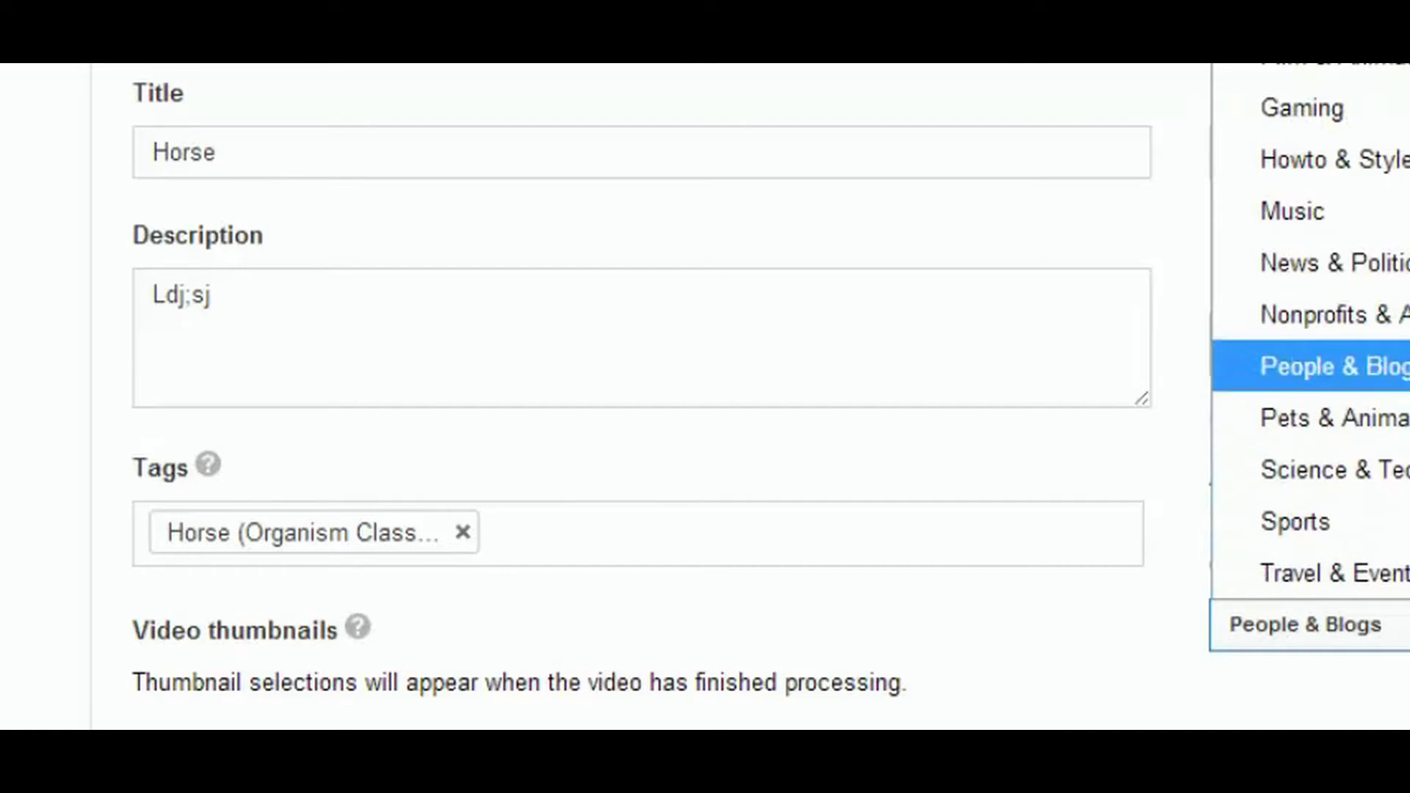
{"action": "key", "text": "Return"}
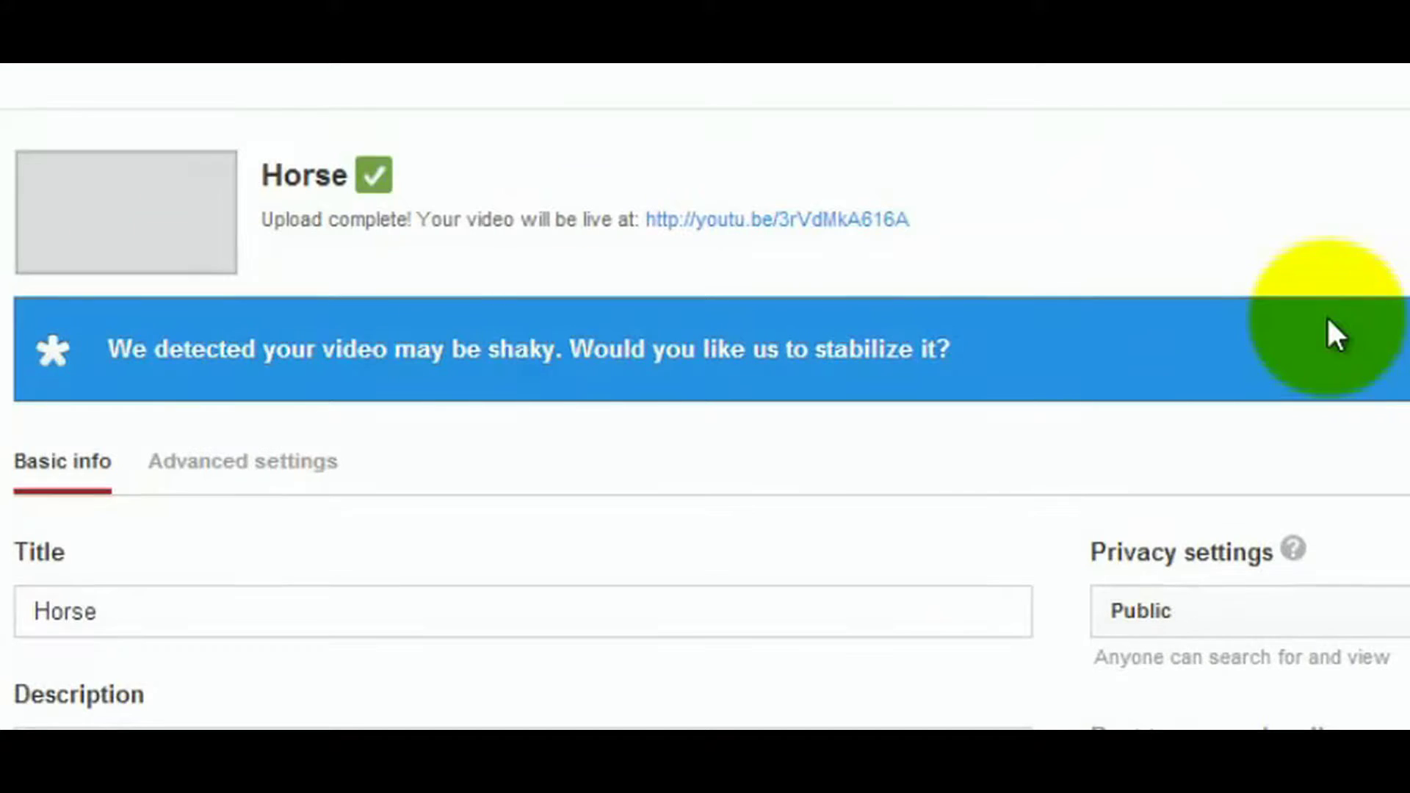
- Accept stabilization of the shaky Horse video, and open the video's live page with playback paused
{"action": "left_click", "coordinate": [1262, 347]}
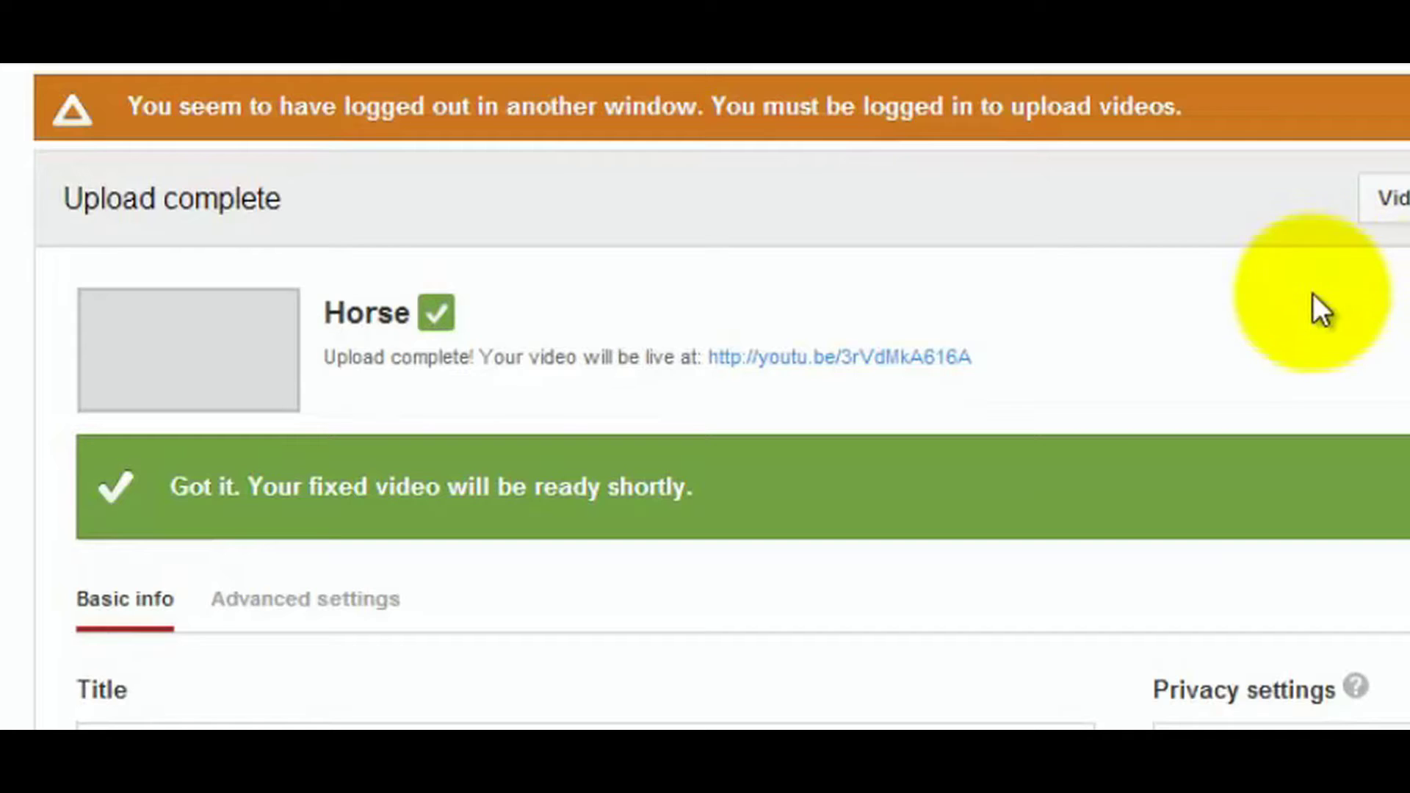
{"action": "left_click", "coordinate": [857, 362]}
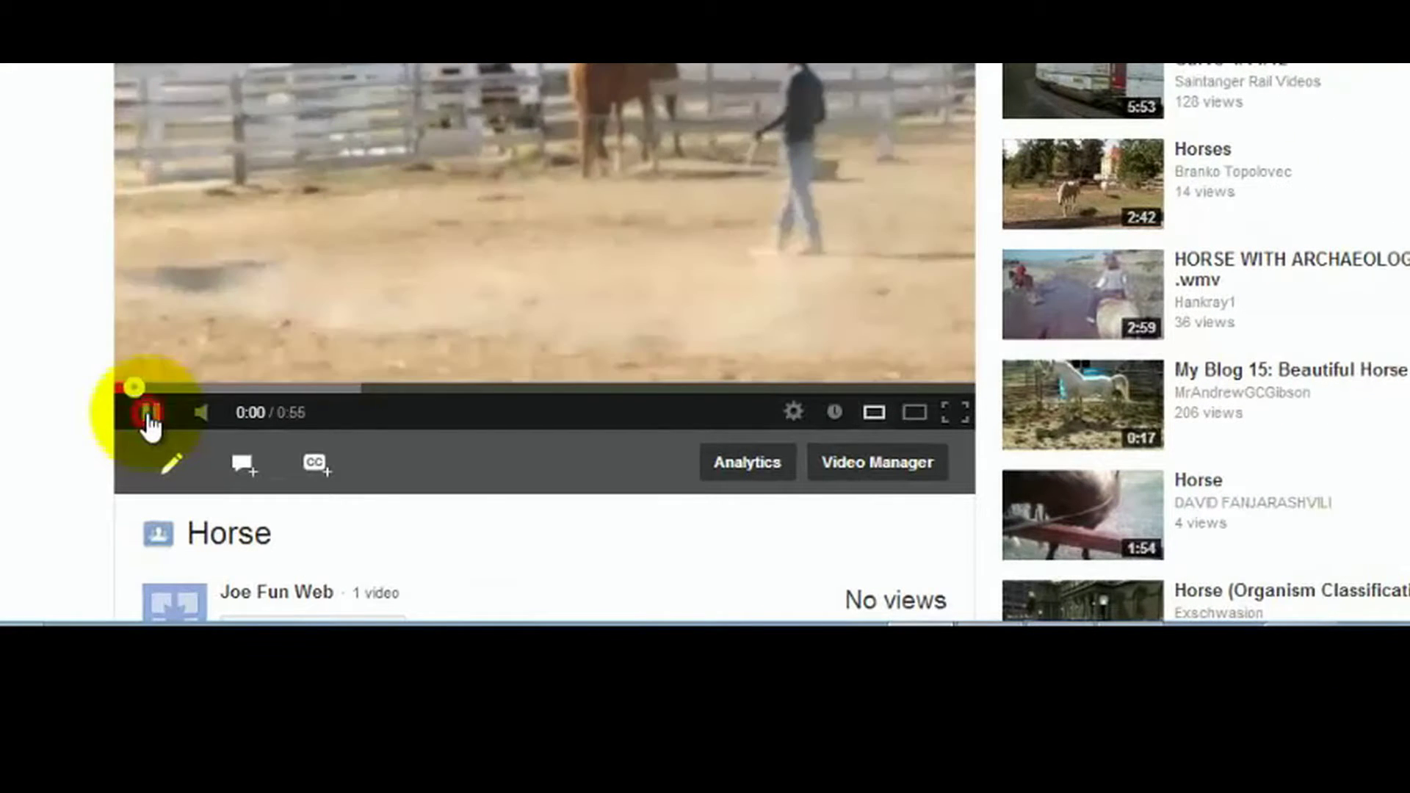
{"action": "left_click", "coordinate": [150, 417]}
- Open the Horse video's sharing options and display its embed code
{"action": "scroll", "coordinate": [705, 342], "scroll_direction": "down", "scroll_amount": 1}
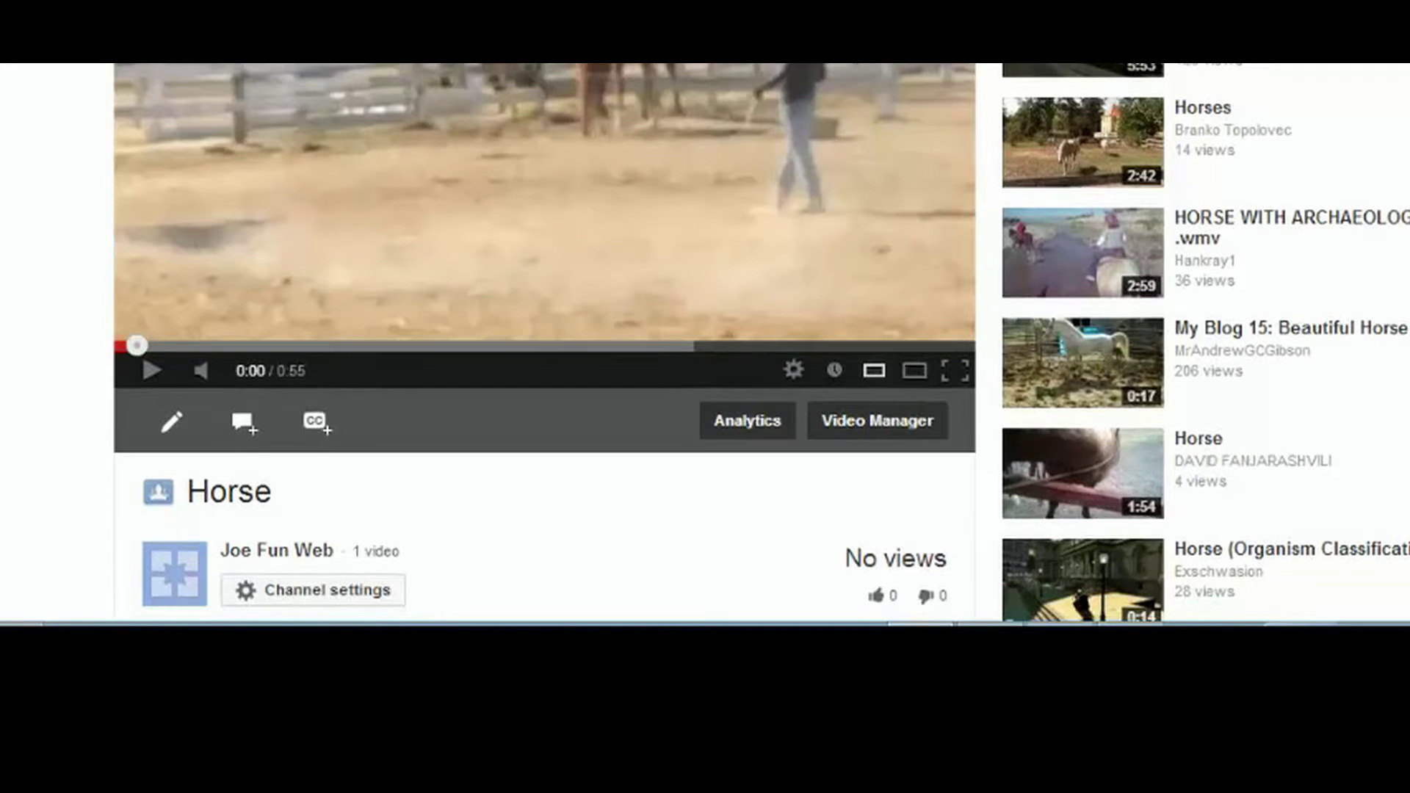
{"action": "scroll", "coordinate": [544, 342], "scroll_direction": "down", "scroll_amount": 3}
{"action": "scroll", "coordinate": [543, 342], "scroll_direction": "down", "scroll_amount": 4}
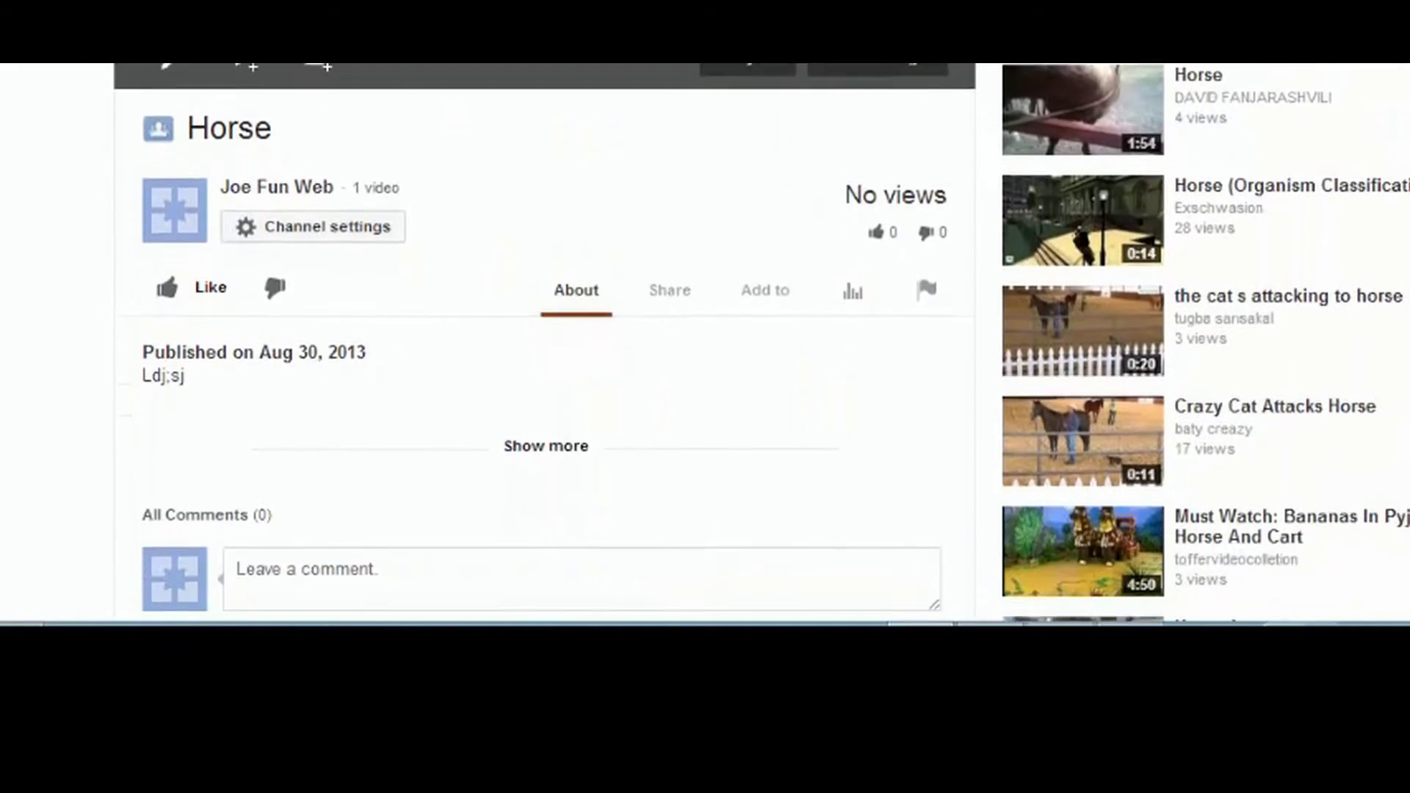
{"action": "mouse_move", "coordinate": [945, 136]}
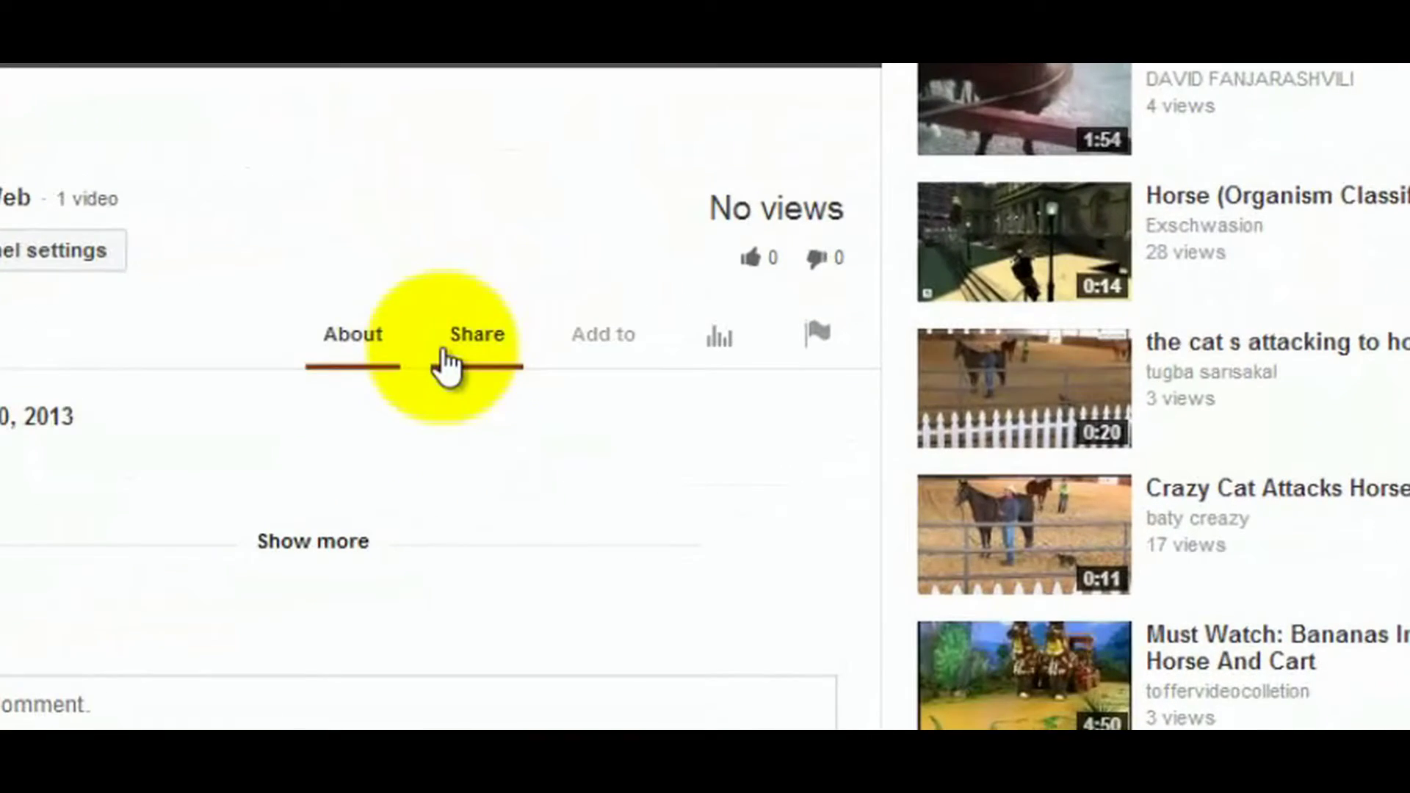
{"action": "left_click", "coordinate": [587, 312]}
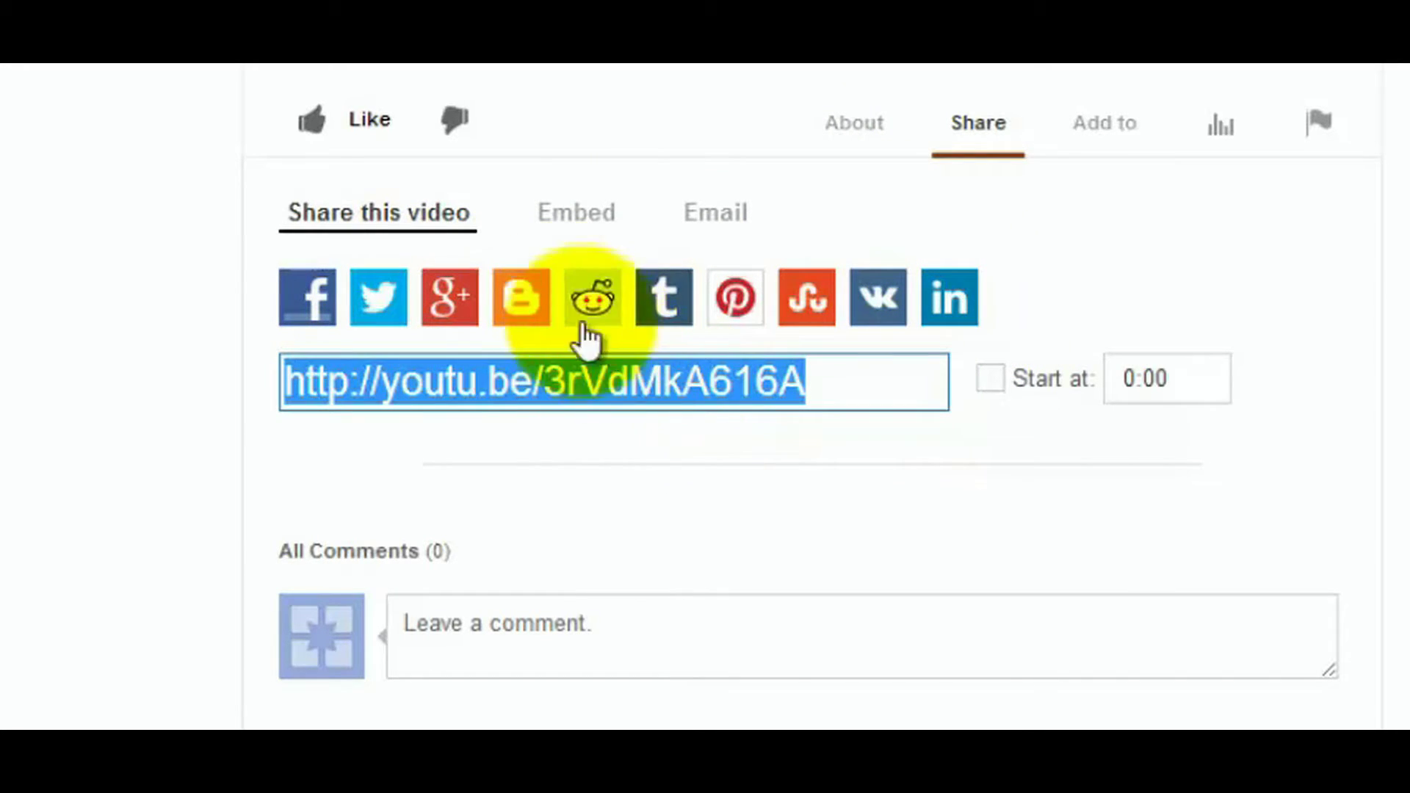
{"action": "left_click", "coordinate": [563, 226]}
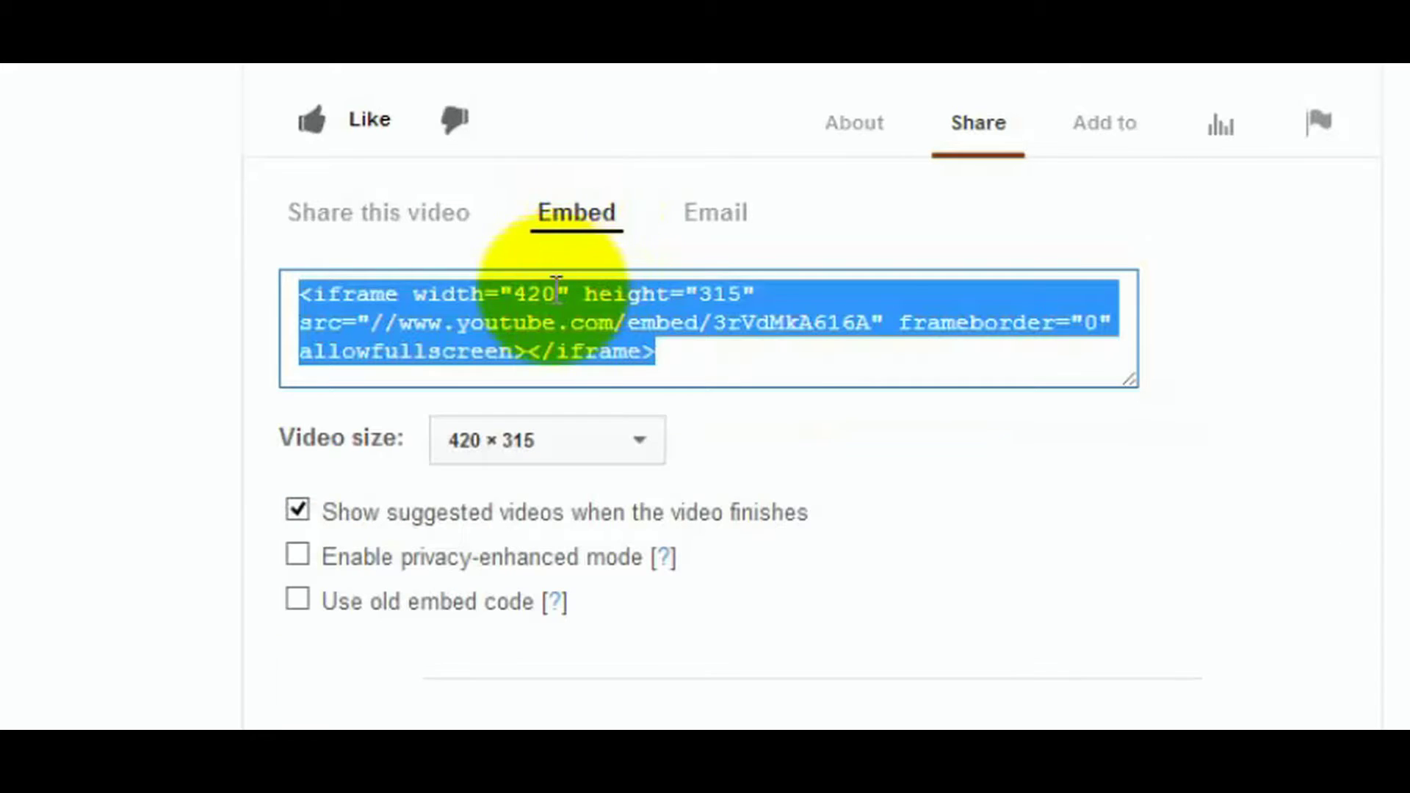
- Set the embed video size to 960 × 720 and copy the resulting iframe code
{"action": "right_click", "coordinate": [550, 294]}
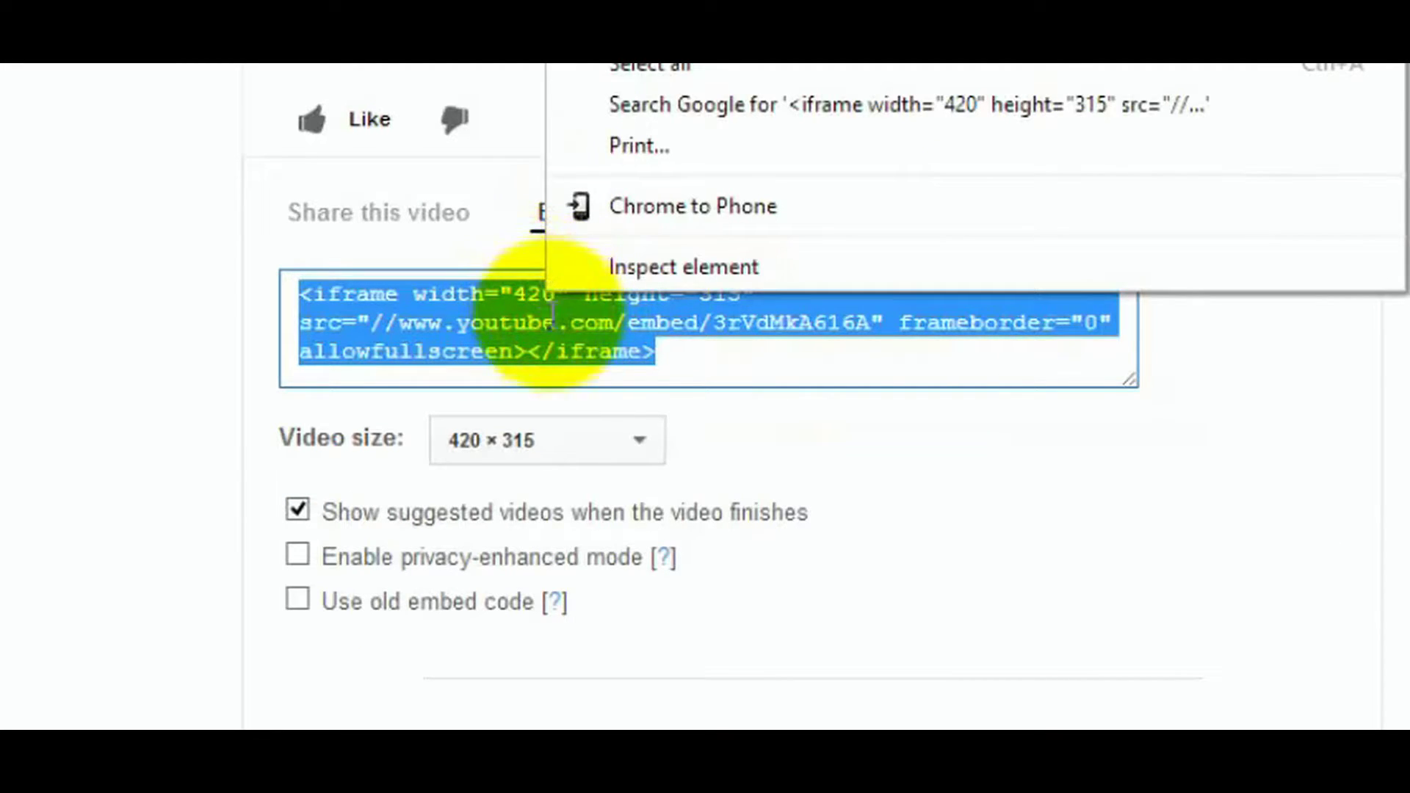
{"action": "left_click", "coordinate": [588, 455]}
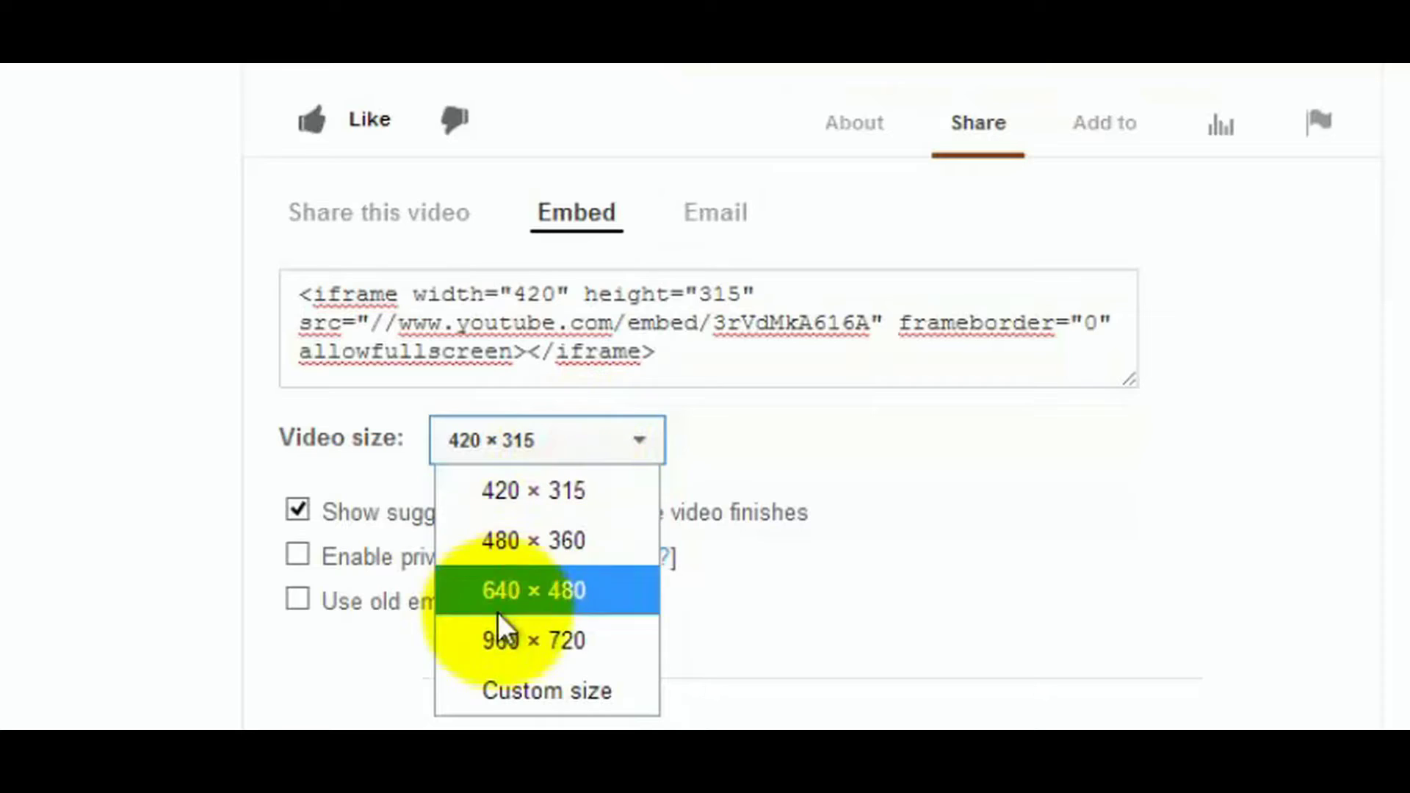
{"action": "left_click", "coordinate": [495, 635]}
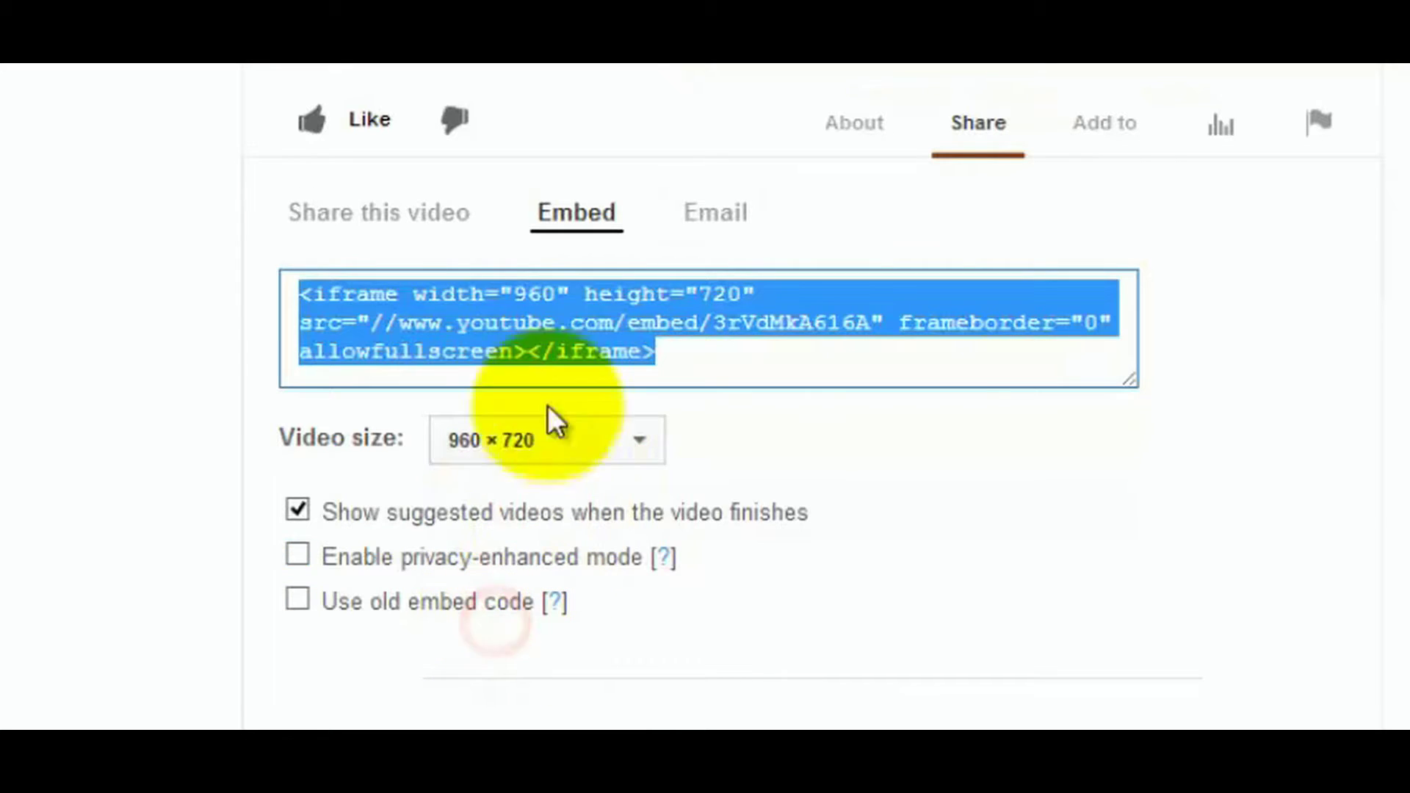
{"action": "right_click", "coordinate": [530, 324]}
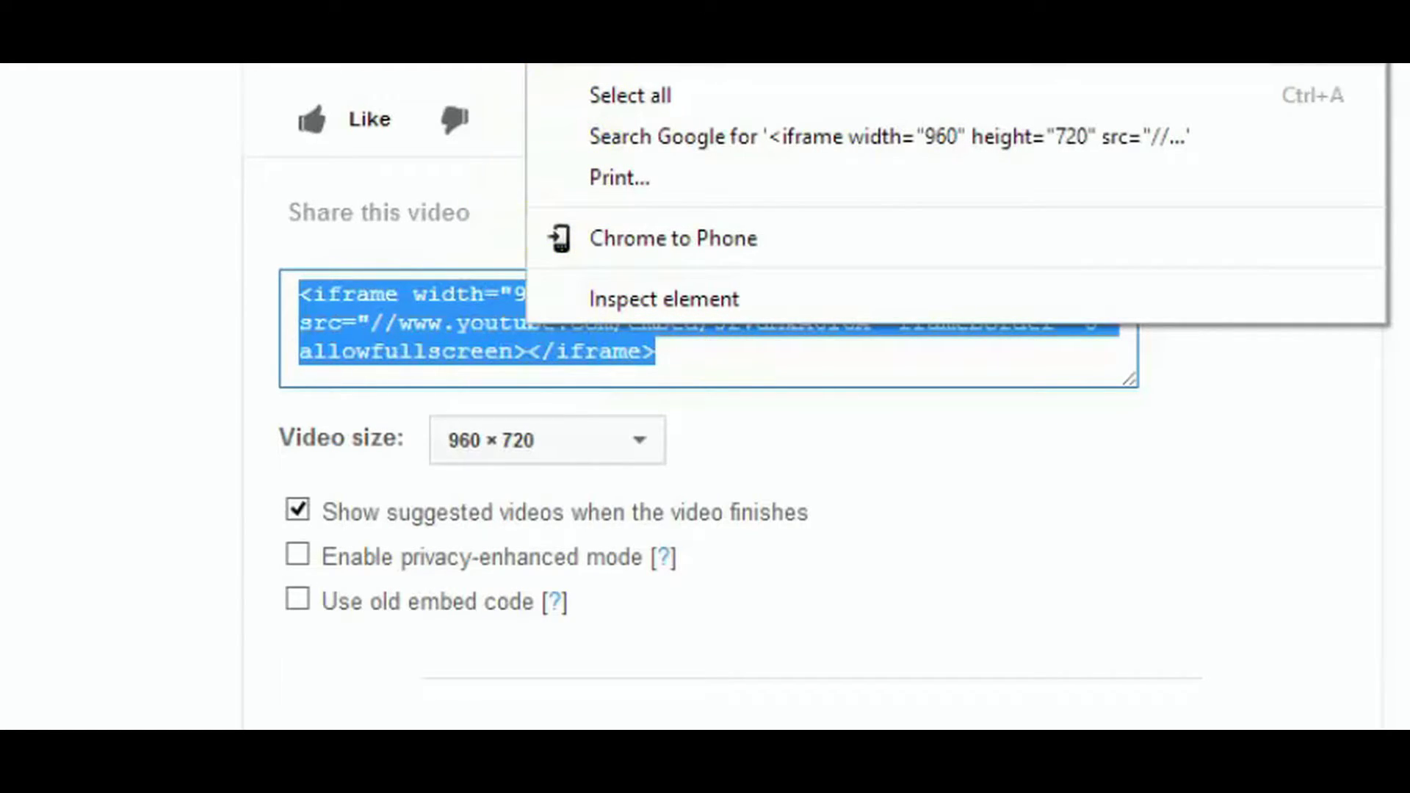
{"action": "key", "text": "Escape"}
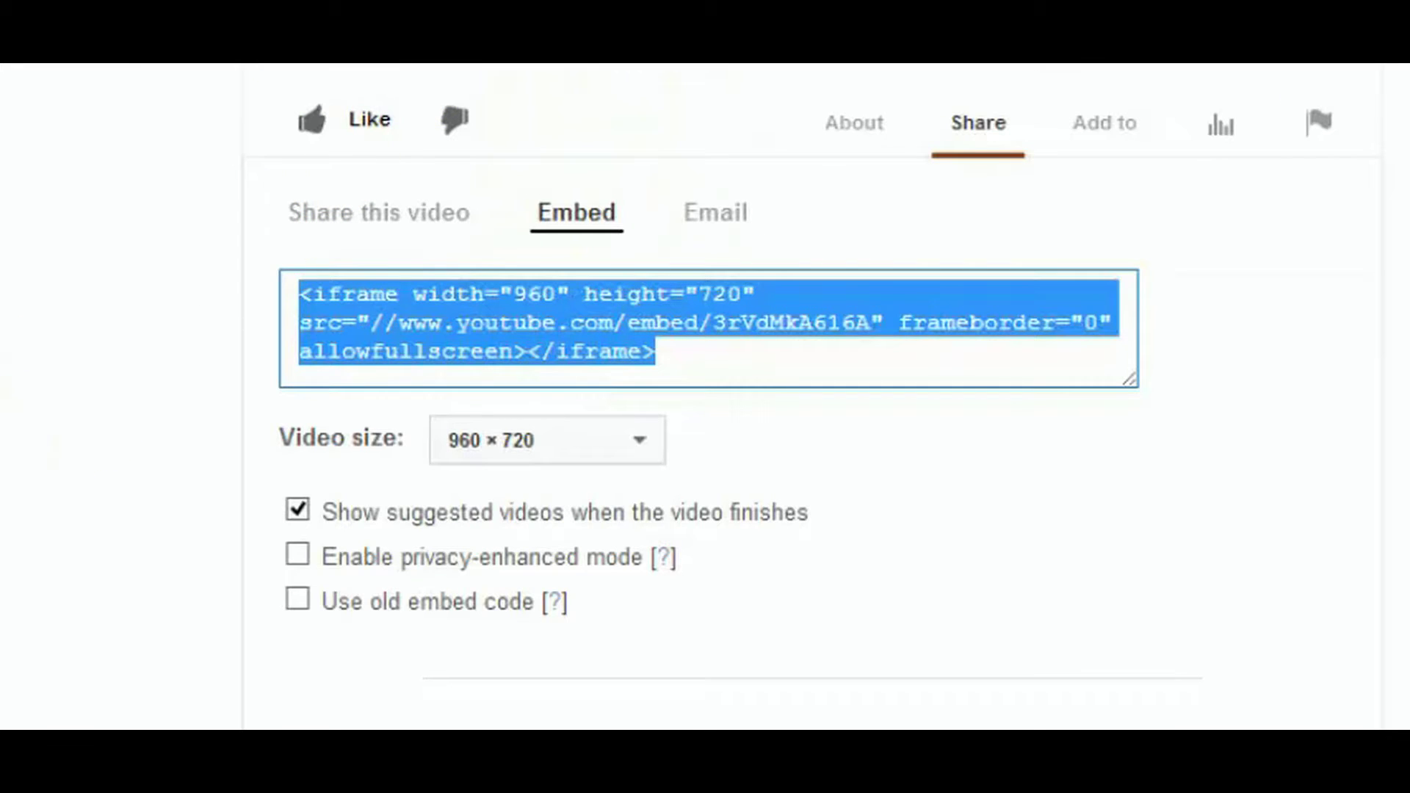
- Open a new Notepad document and paste the video's iframe embed code into it
{"action": "key", "text": "super"}
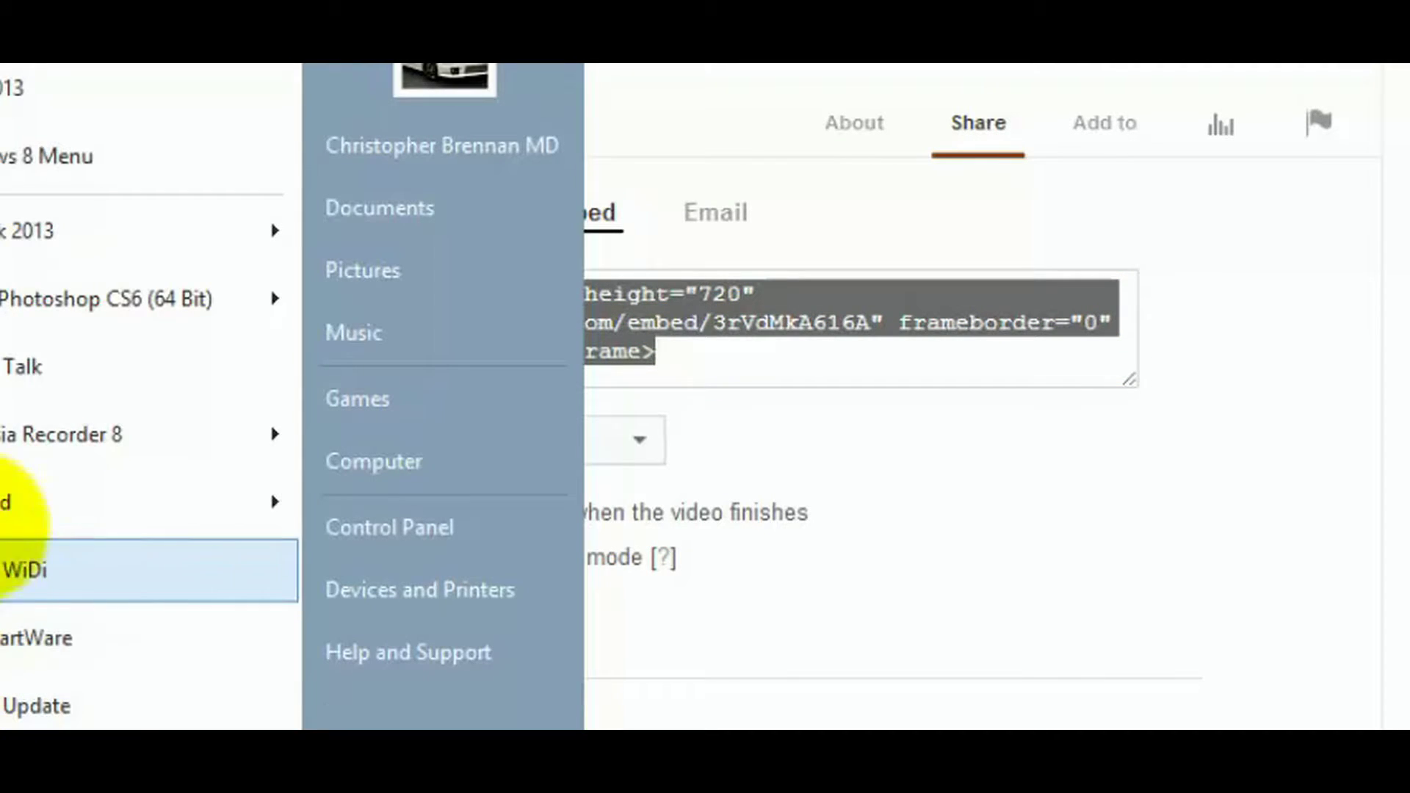
{"action": "left_click", "coordinate": [7, 500]}
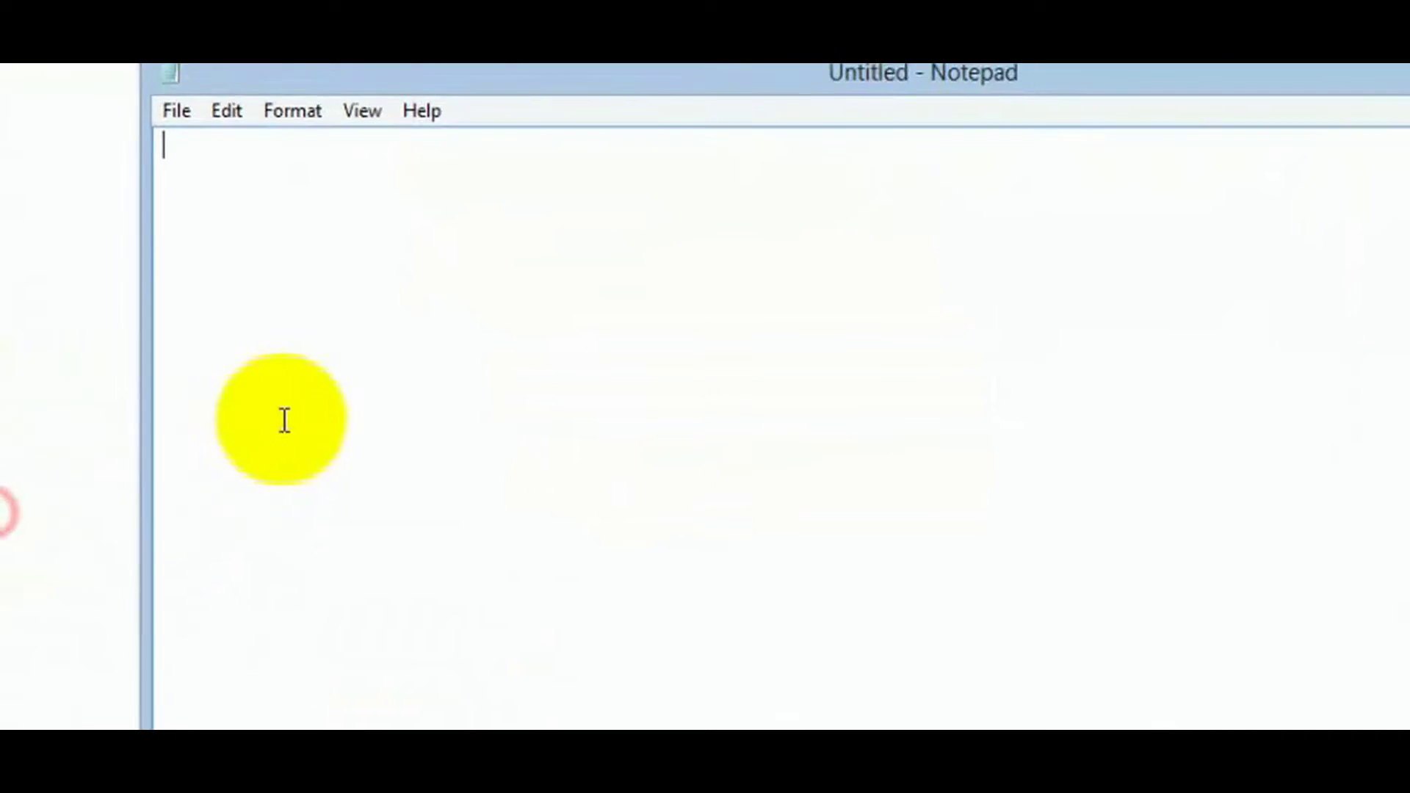
{"action": "type", "text": "<iframe width=\"960\" height=\"720\" src=\"//www.youtube.com/embed/3rVdMkA616A\" frameborder=\"0\" allowfullscreen></iframe>"}
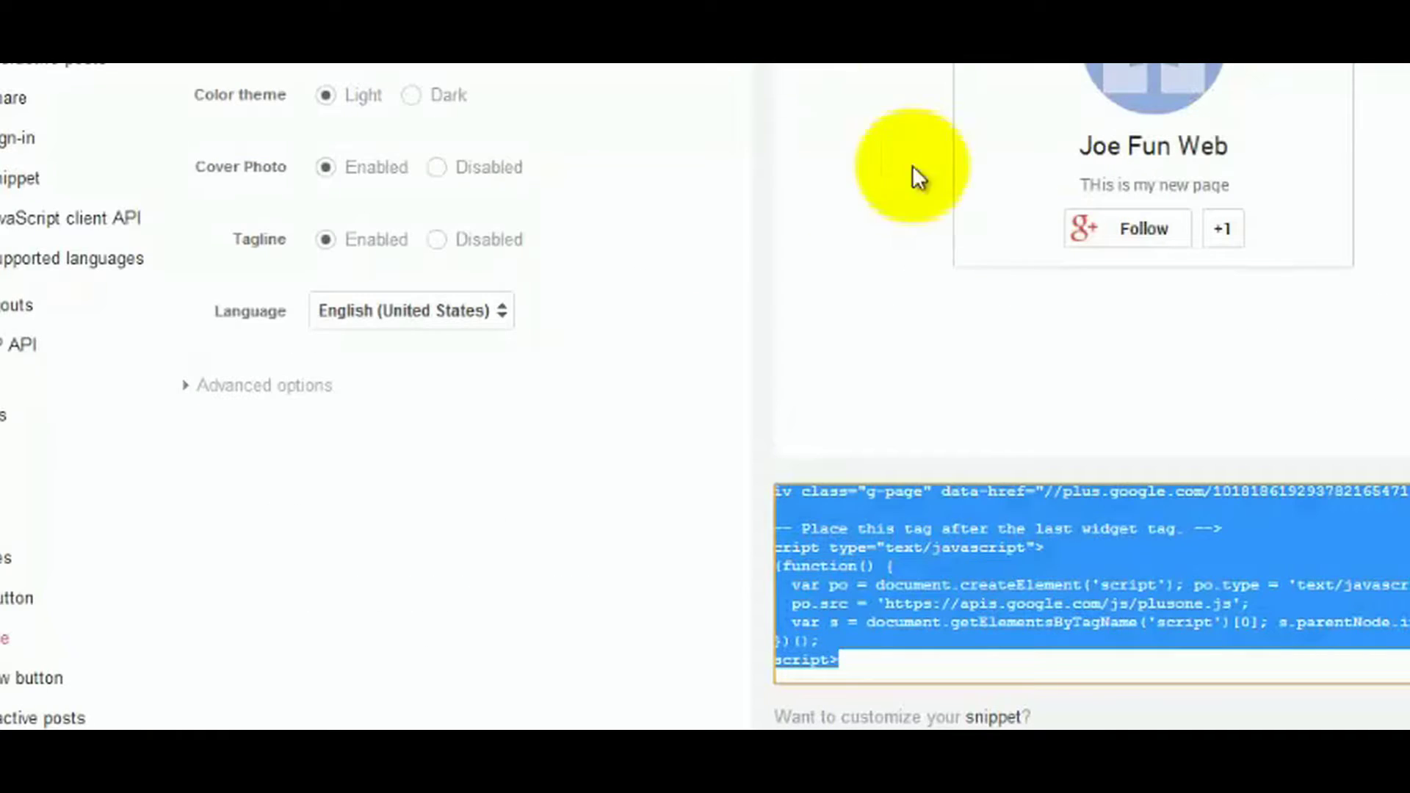
- Copy the Google+ badge code for the Joe Fun Web page and paste it below the iframe code in Notepad
{"action": "right_click", "coordinate": [1124, 512]}
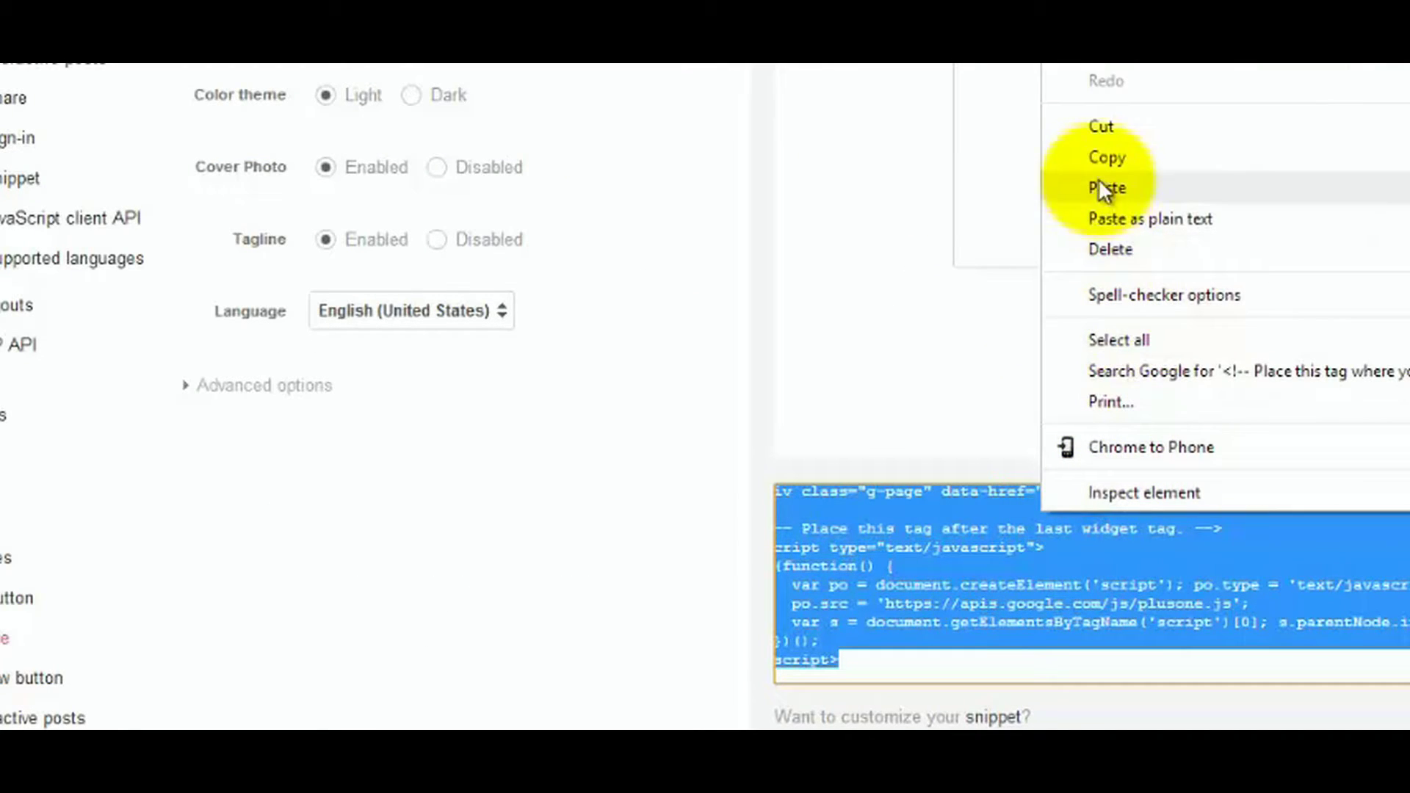
{"action": "left_click", "coordinate": [1101, 158]}
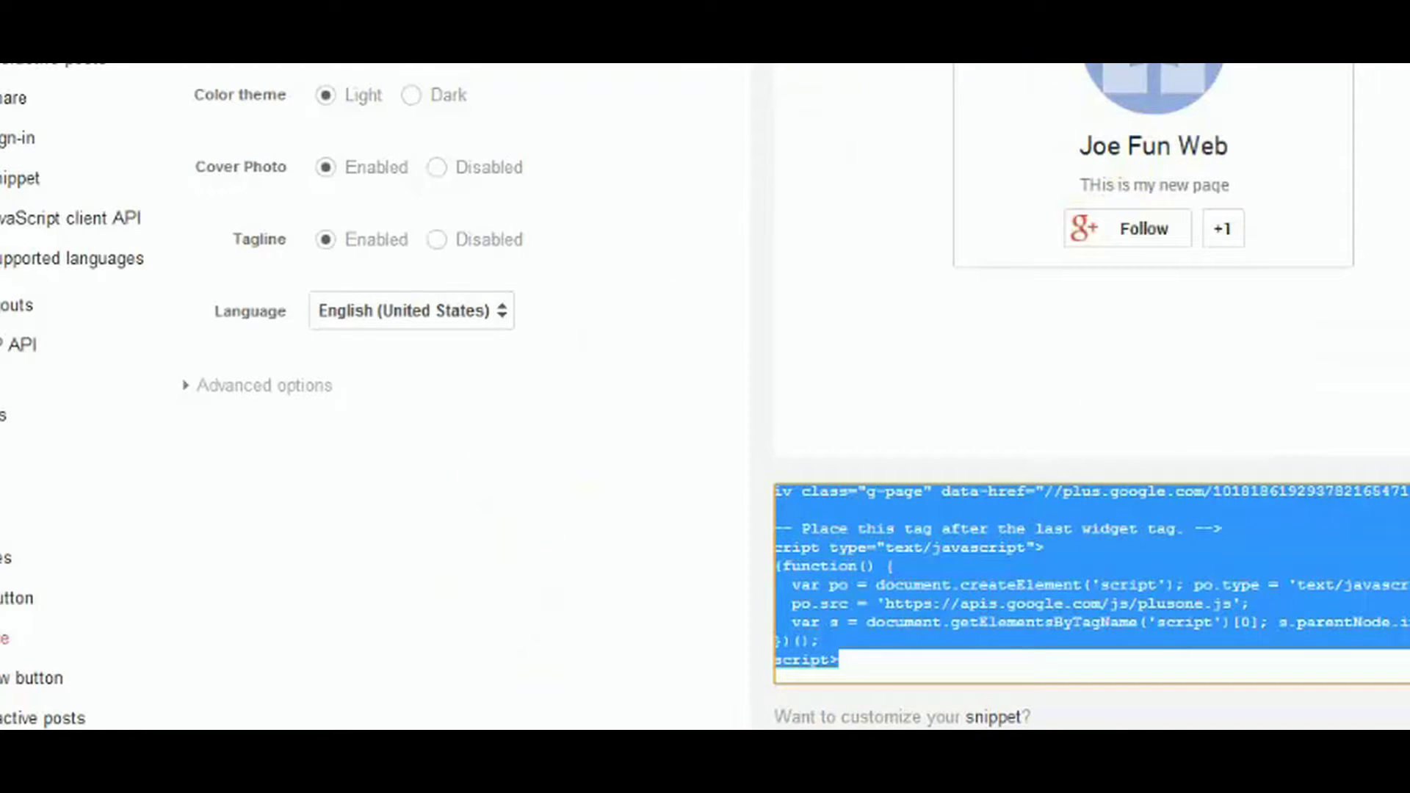
{"action": "key", "text": "alt+Tab"}
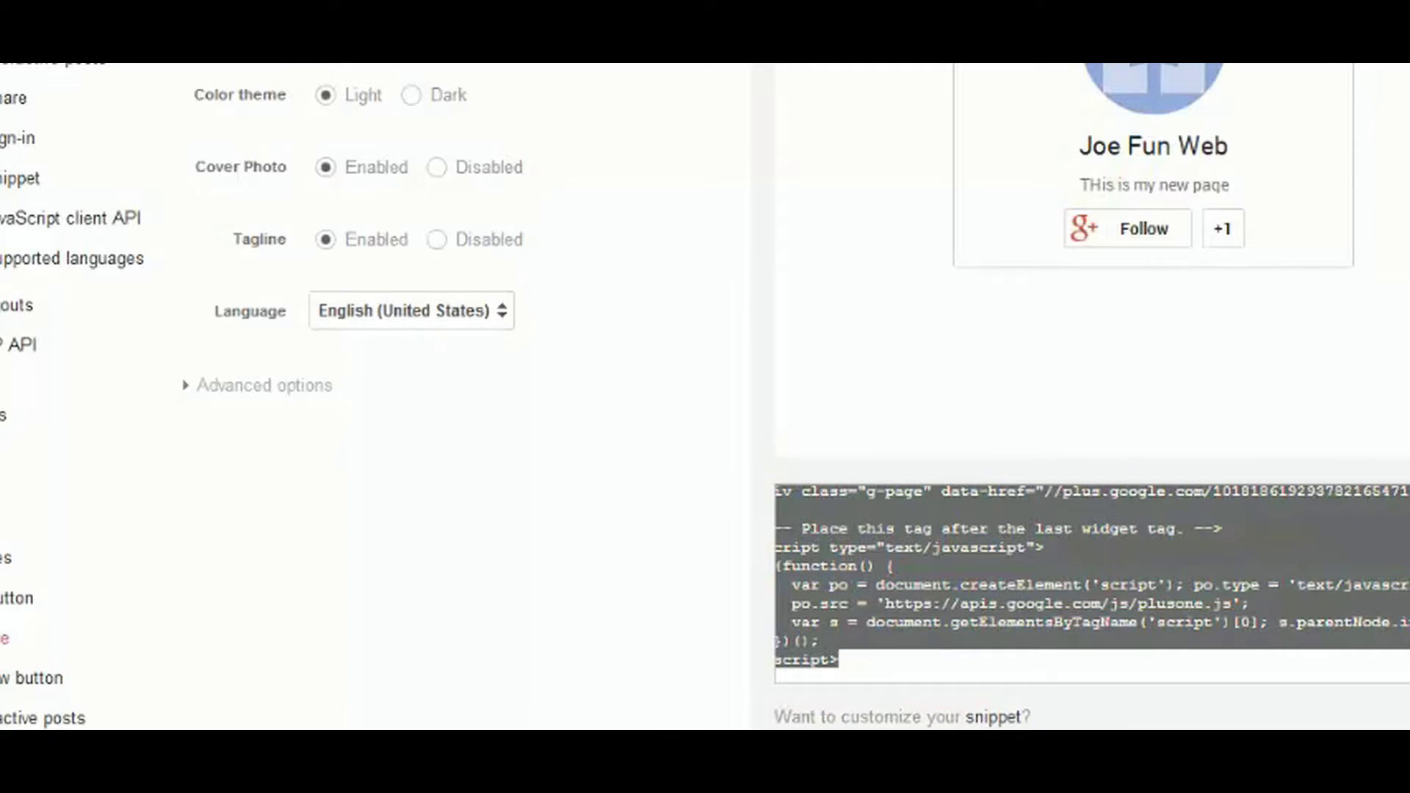
{"action": "key", "text": "ctrl+v"}
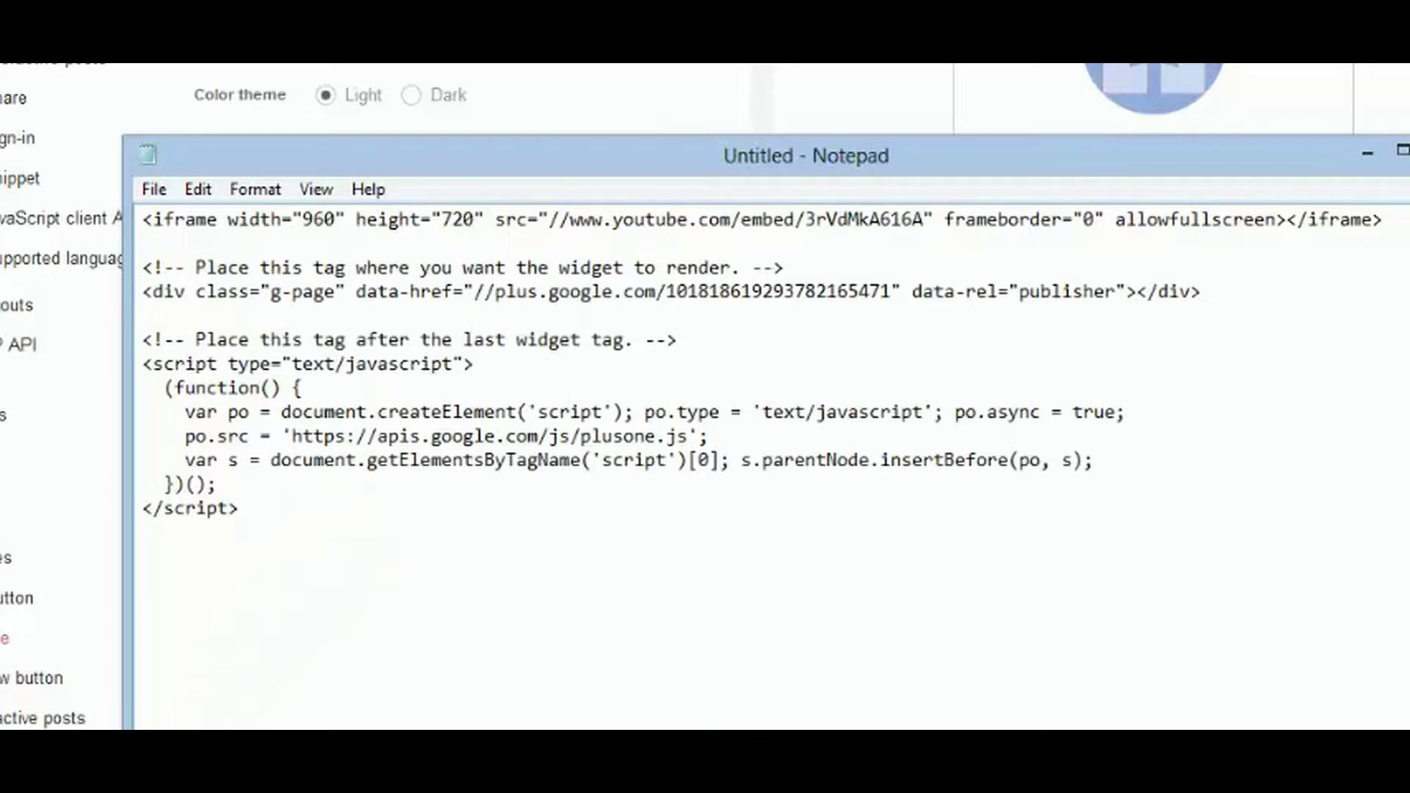
- Switch back to the Horse video page on YouTube and open the Video Manager
{"action": "key", "text": "alt+Tab"}
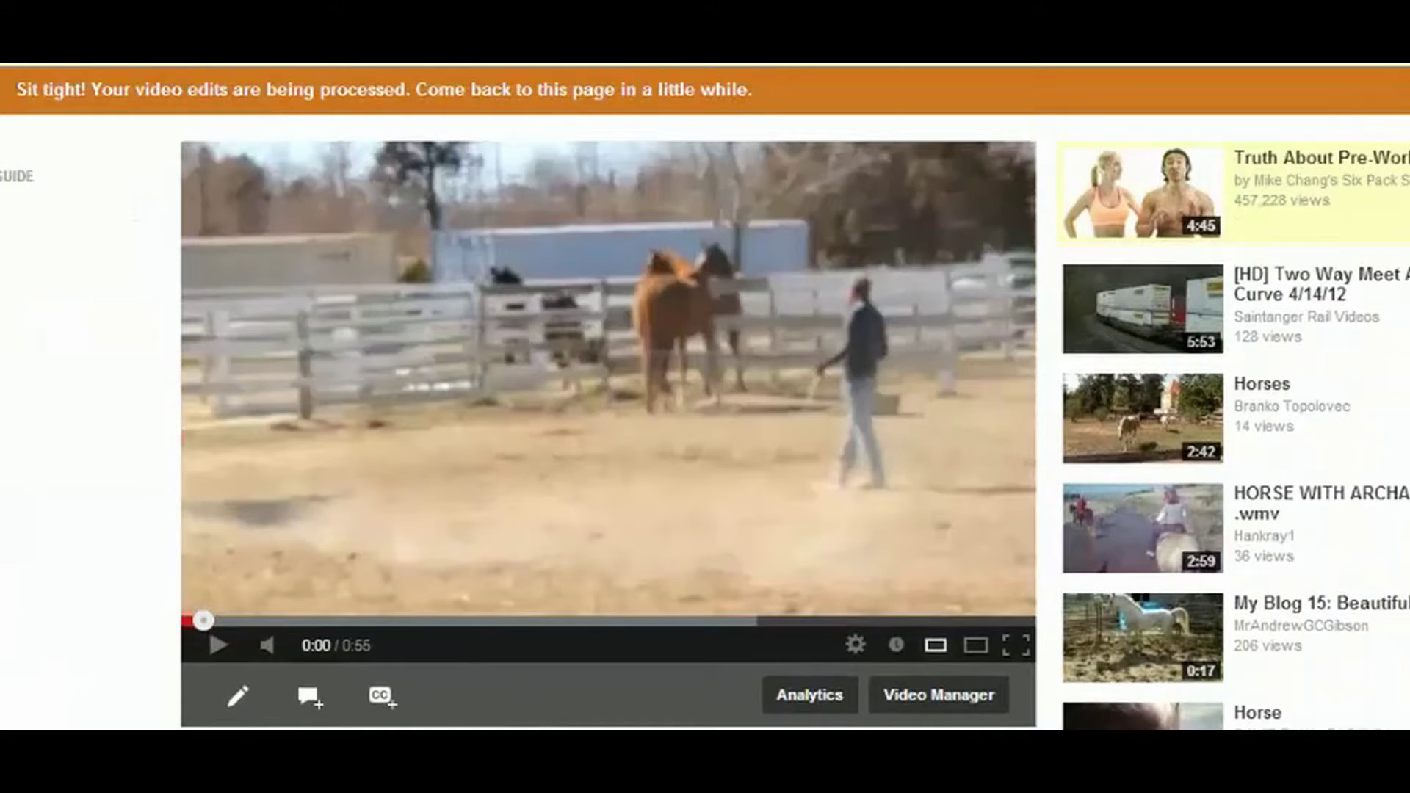
{"action": "left_click", "coordinate": [1321, 51]}
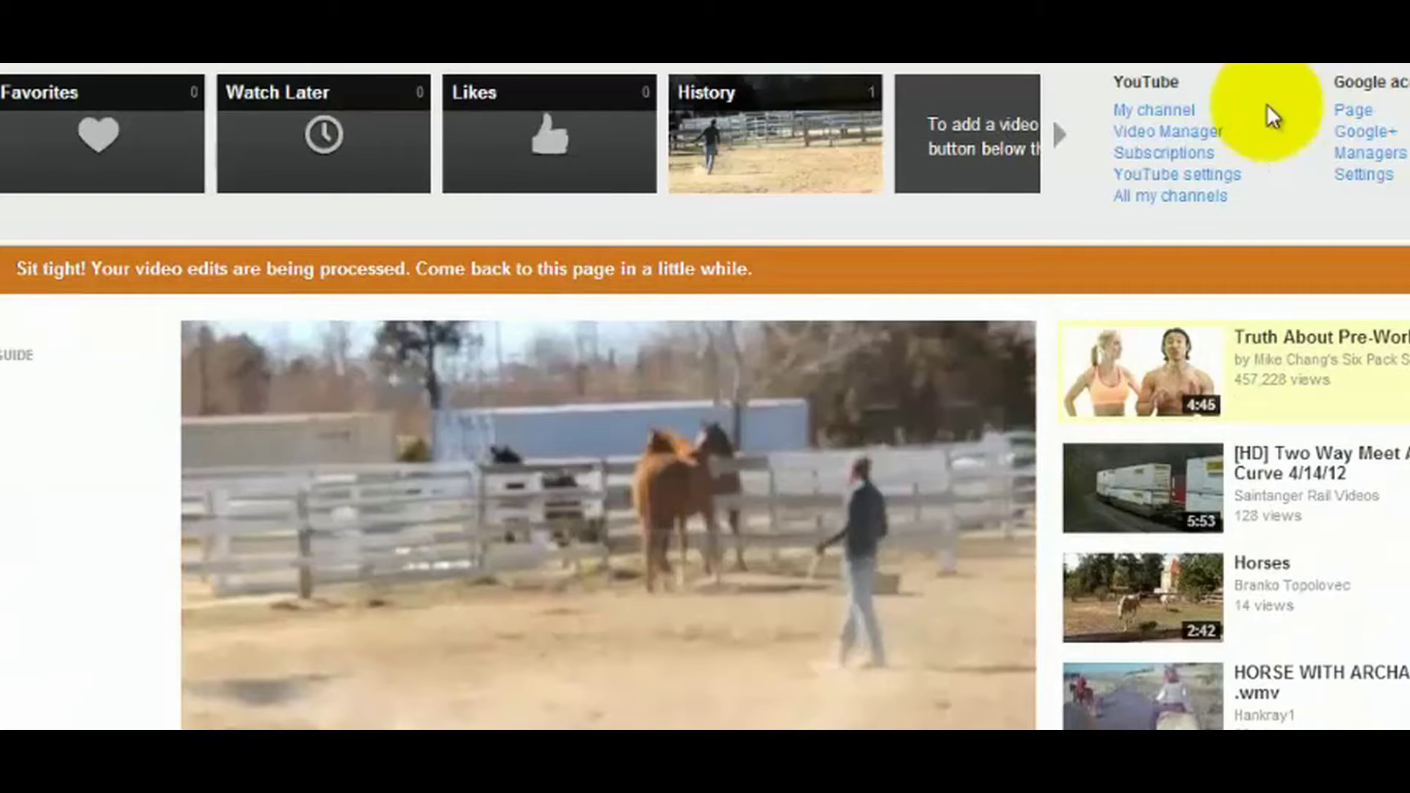
{"action": "left_click", "coordinate": [1153, 136]}
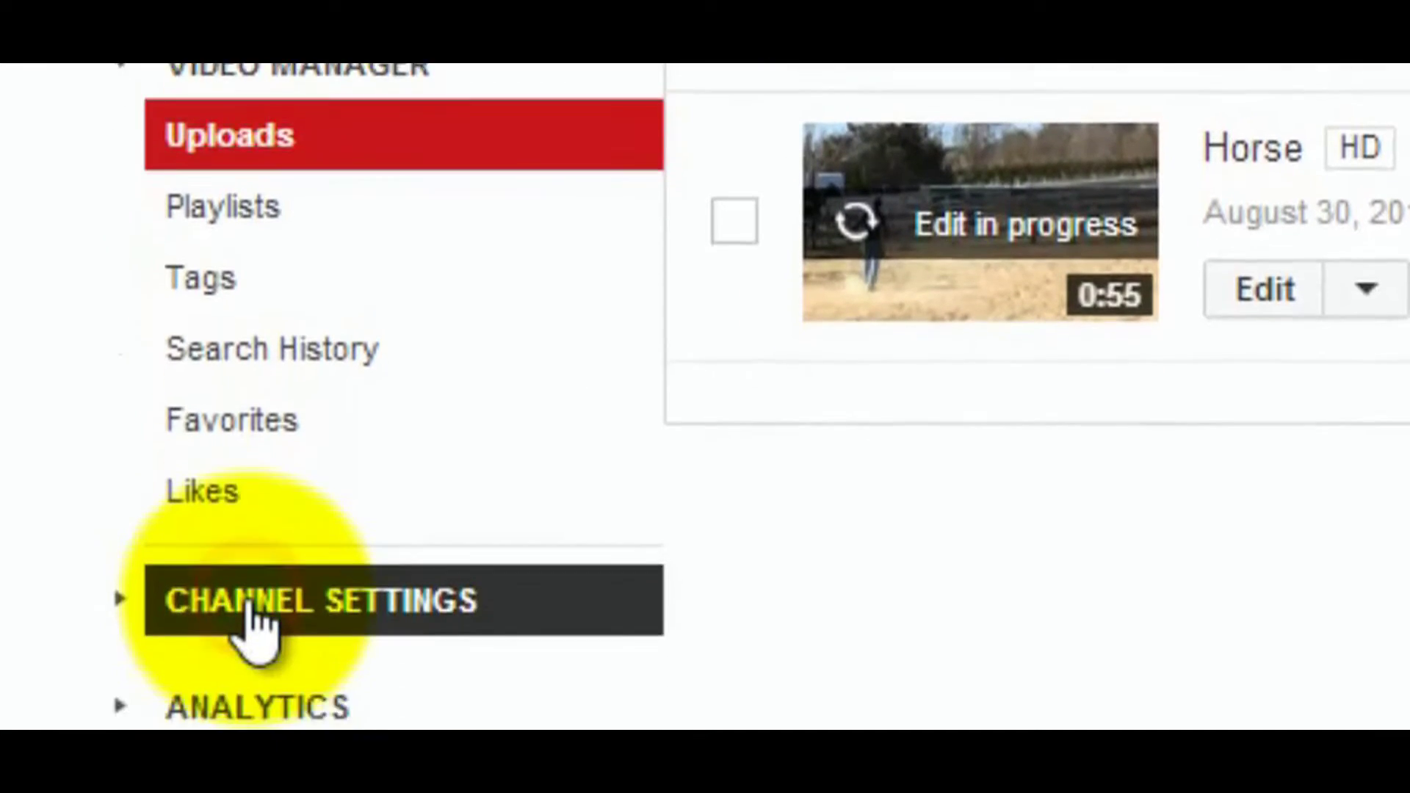
- Open the channel settings and read the monetization help on YouTube Partner Program eligibility criteria
{"action": "left_click", "coordinate": [249, 601]}
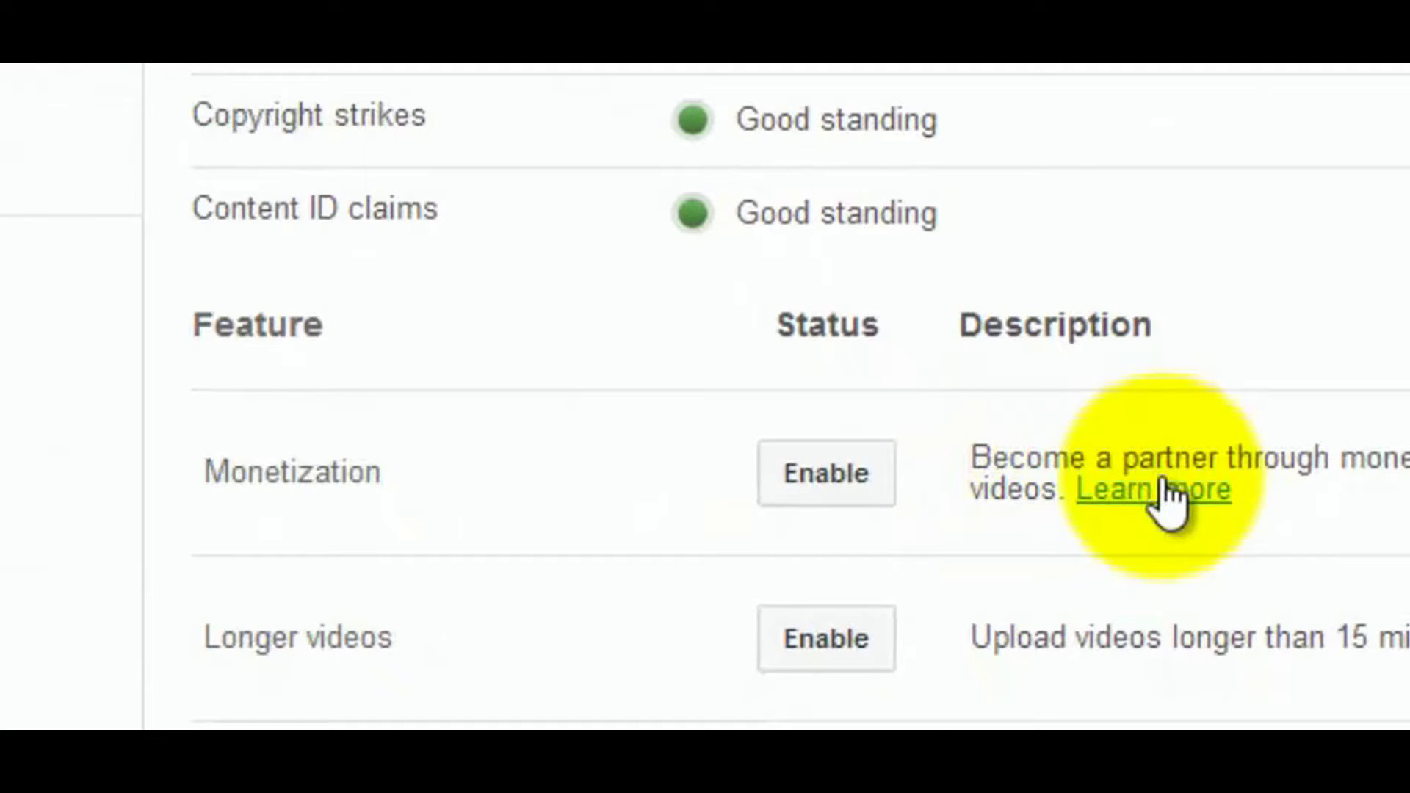
{"action": "left_click", "coordinate": [1158, 485]}
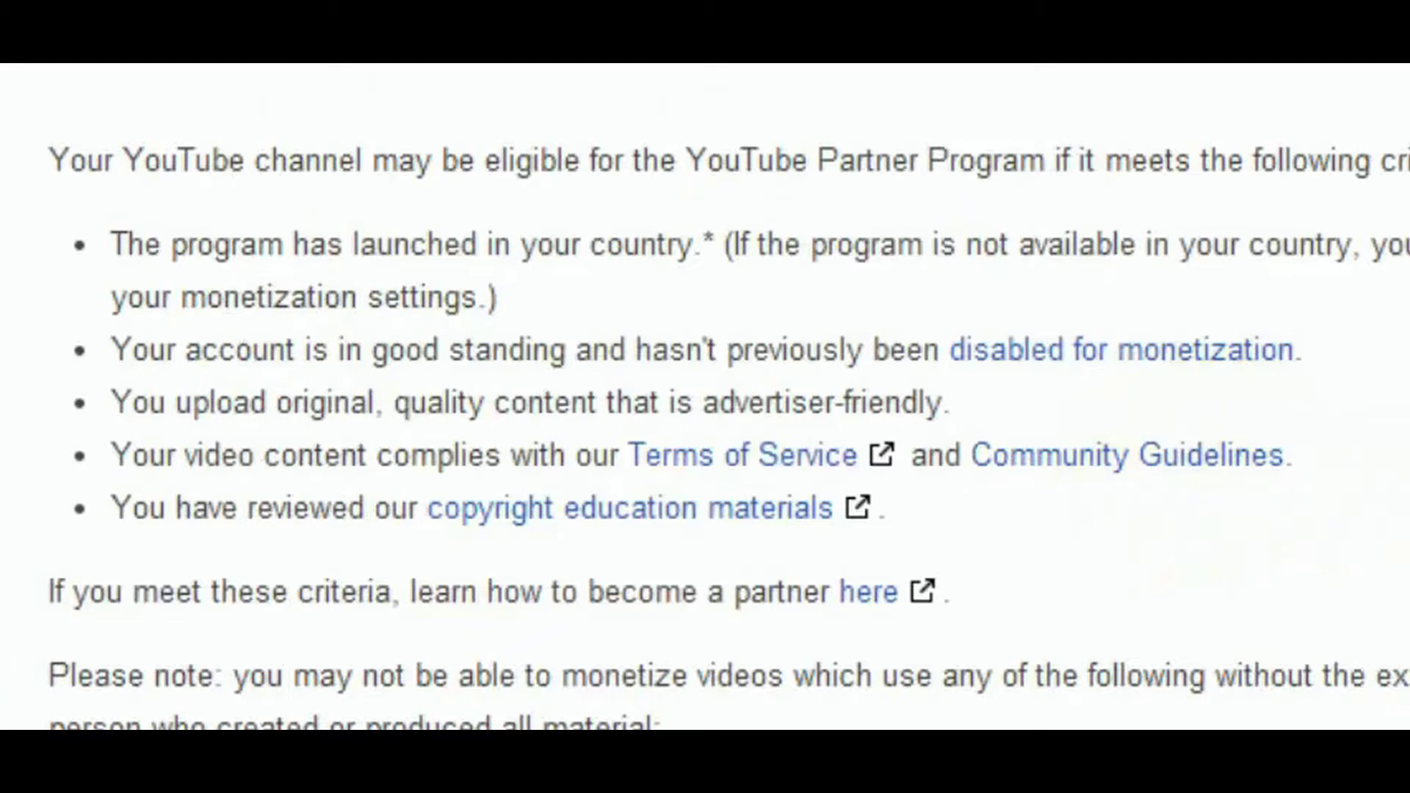
{"action": "scroll", "coordinate": [705, 396], "scroll_direction": "down", "scroll_amount": 2}
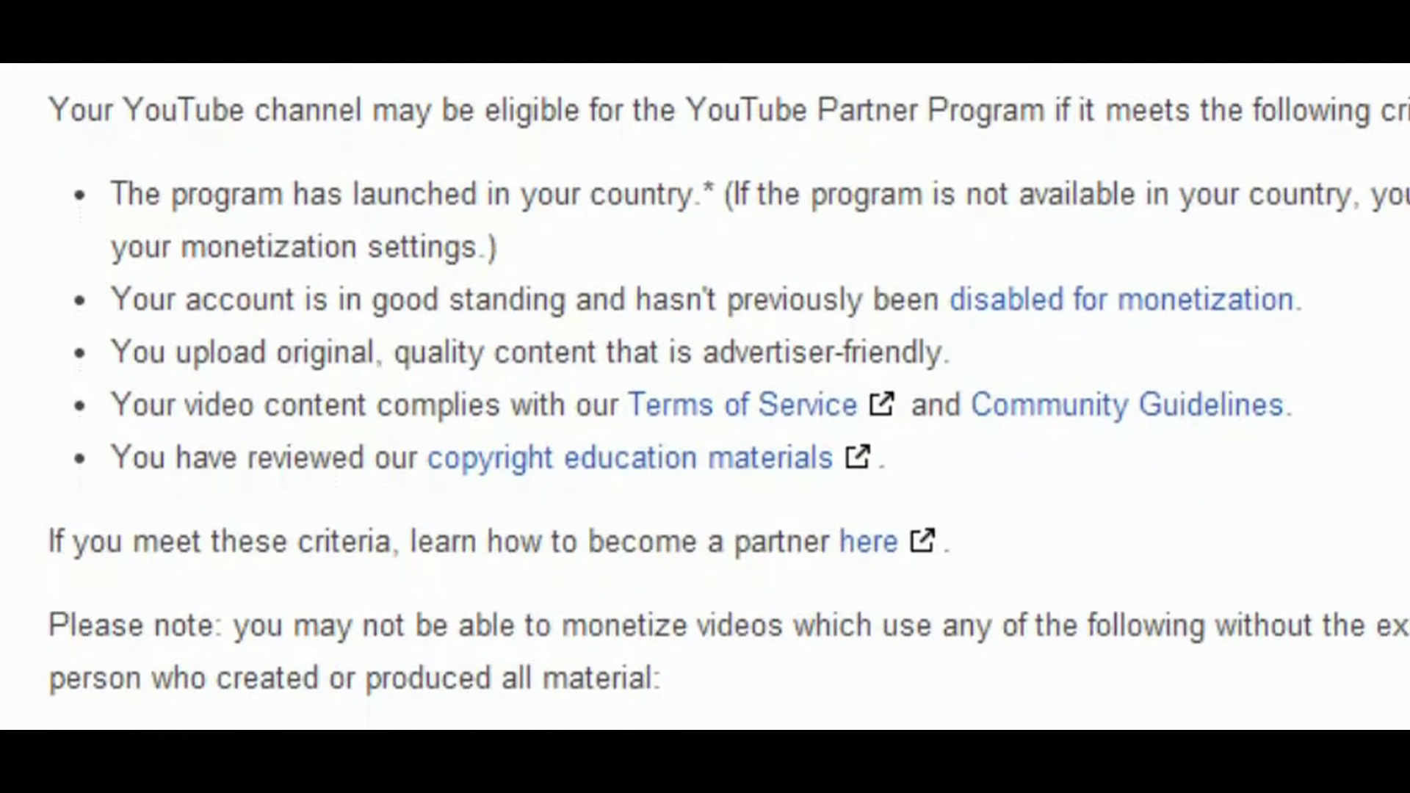
{"action": "scroll", "coordinate": [705, 397], "scroll_direction": "down", "scroll_amount": 1}
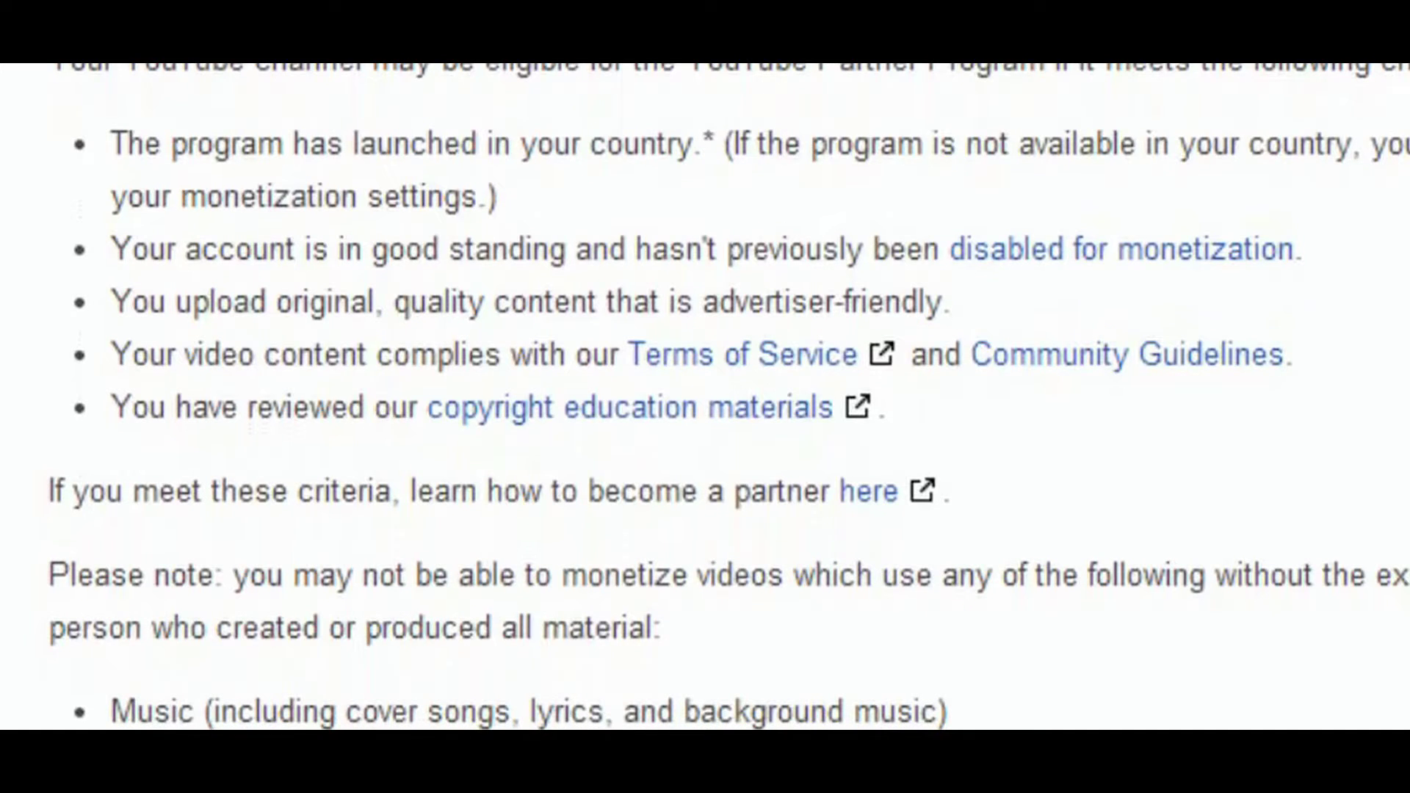
{"action": "scroll", "coordinate": [705, 396], "scroll_direction": "down", "scroll_amount": 2}
{"action": "scroll", "coordinate": [705, 397], "scroll_direction": "down", "scroll_amount": 2}
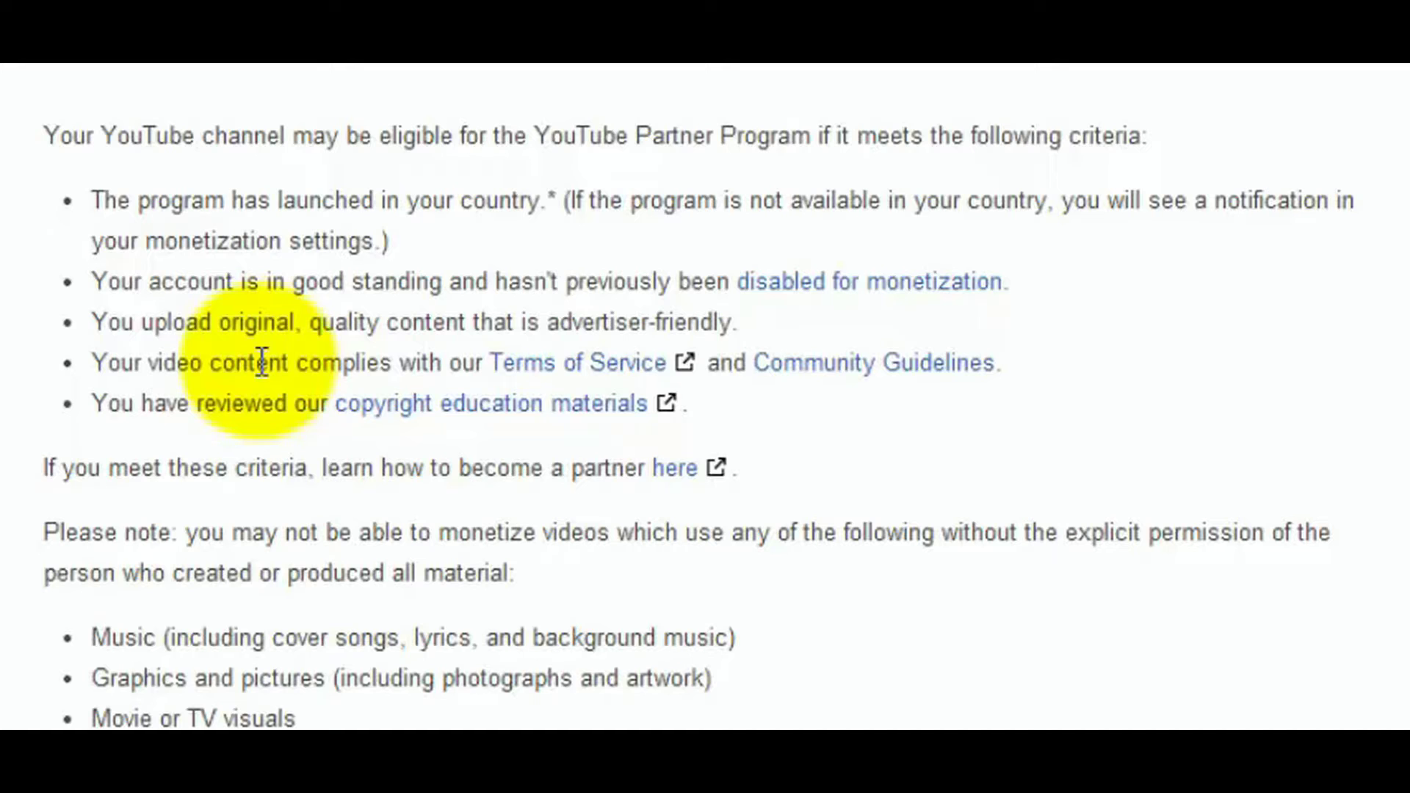
- Check the copyright education materials, close them, and review the remaining Partner Program guidance
{"action": "left_click", "coordinate": [396, 407]}
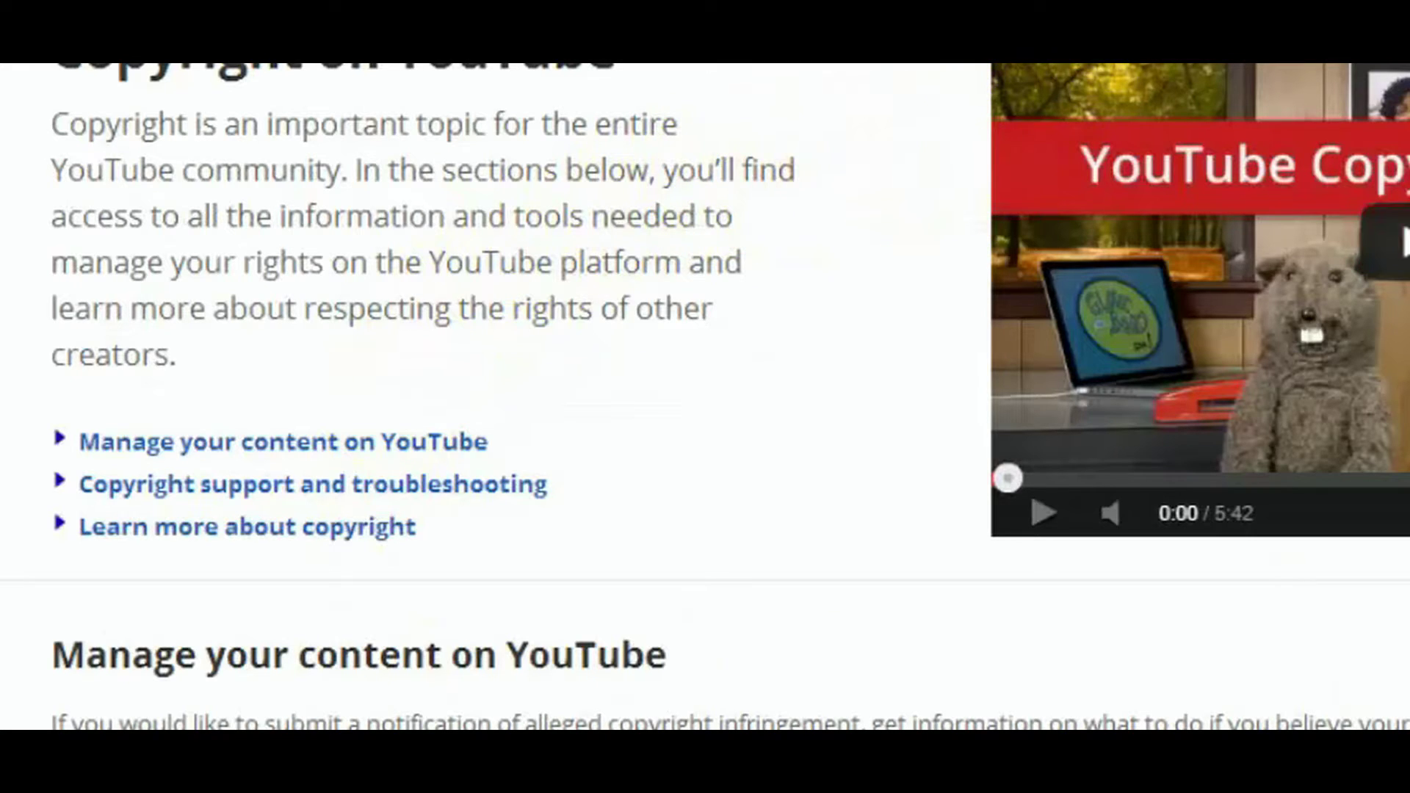
{"action": "key", "text": "ctrl+w"}
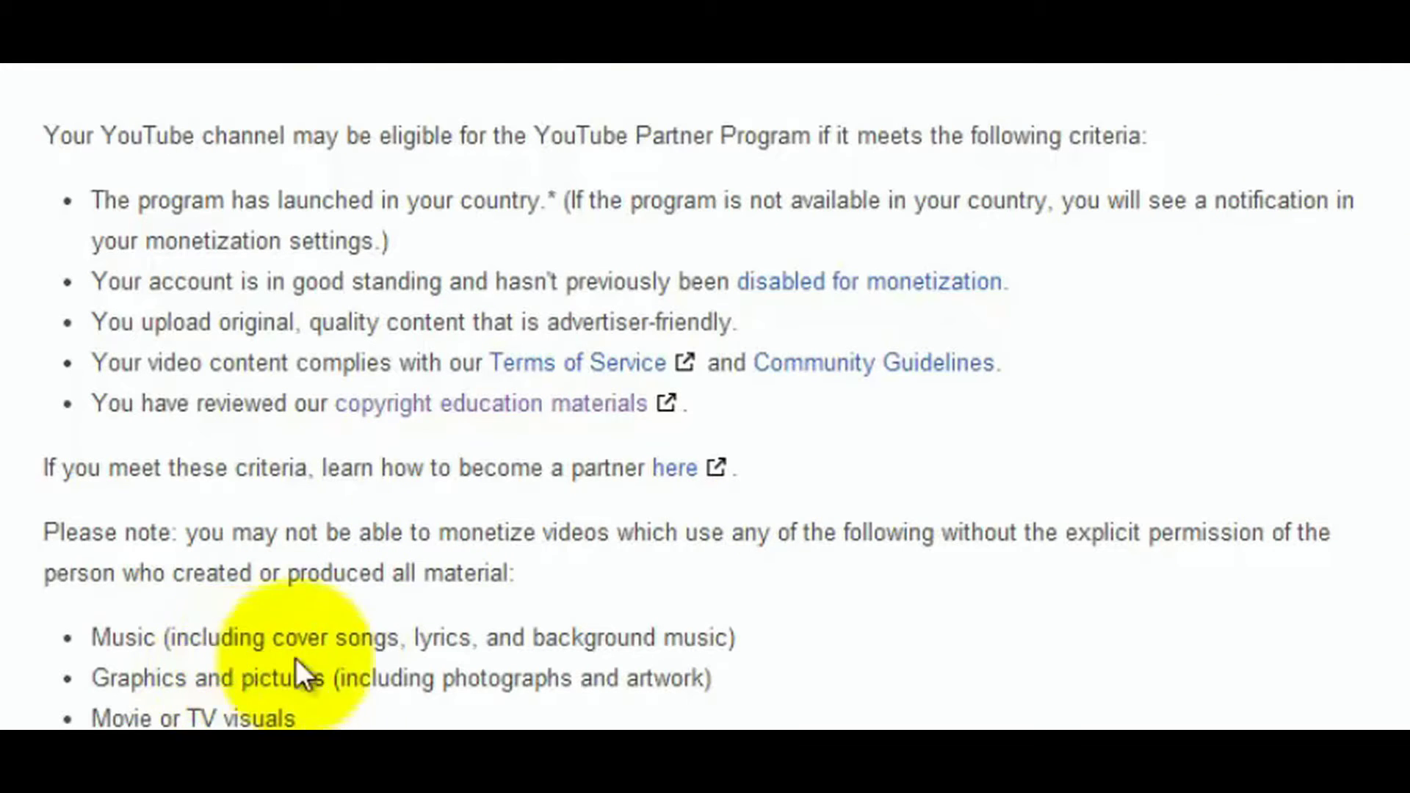
{"action": "scroll", "coordinate": [705, 397], "scroll_direction": "down", "scroll_amount": 6}
{"action": "scroll", "coordinate": [705, 396], "scroll_direction": "up", "scroll_amount": 4}
{"action": "scroll", "coordinate": [704, 396], "scroll_direction": "up", "scroll_amount": 4}
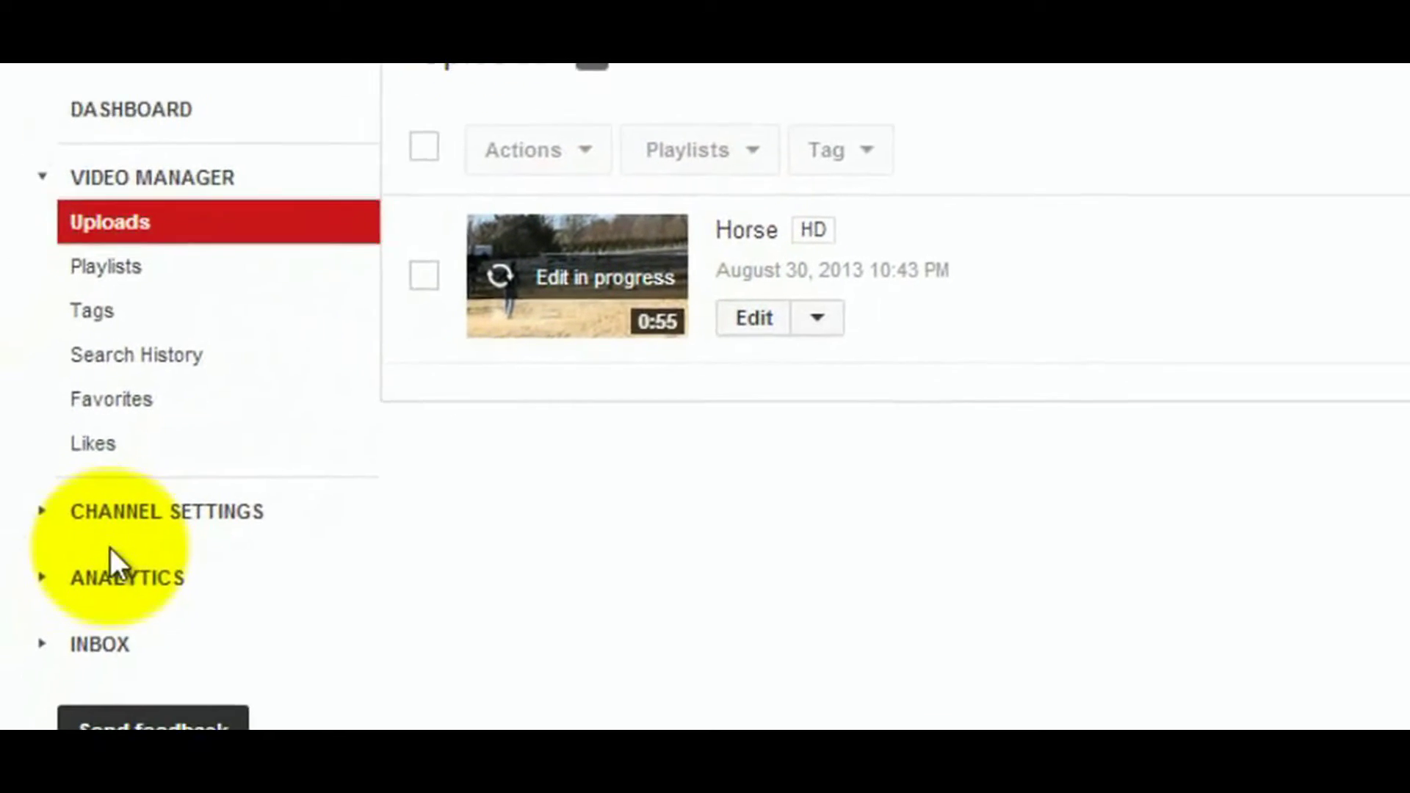
- Reopen the channel settings and review the account standing and the status of each channel feature
{"action": "left_click", "coordinate": [112, 540]}
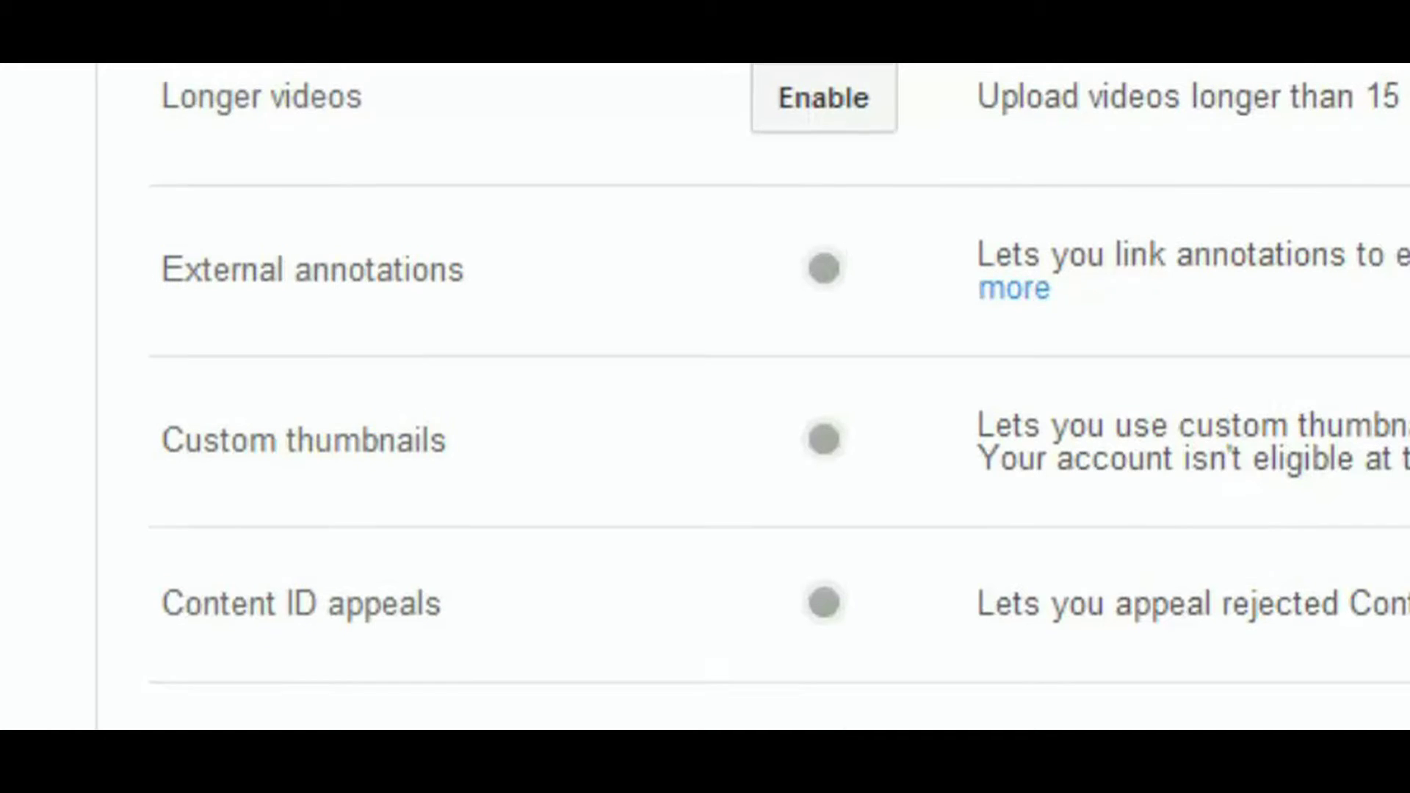
{"action": "scroll", "coordinate": [778, 382], "scroll_direction": "up", "scroll_amount": 5}
{"action": "scroll", "coordinate": [778, 382], "scroll_direction": "up", "scroll_amount": 3}
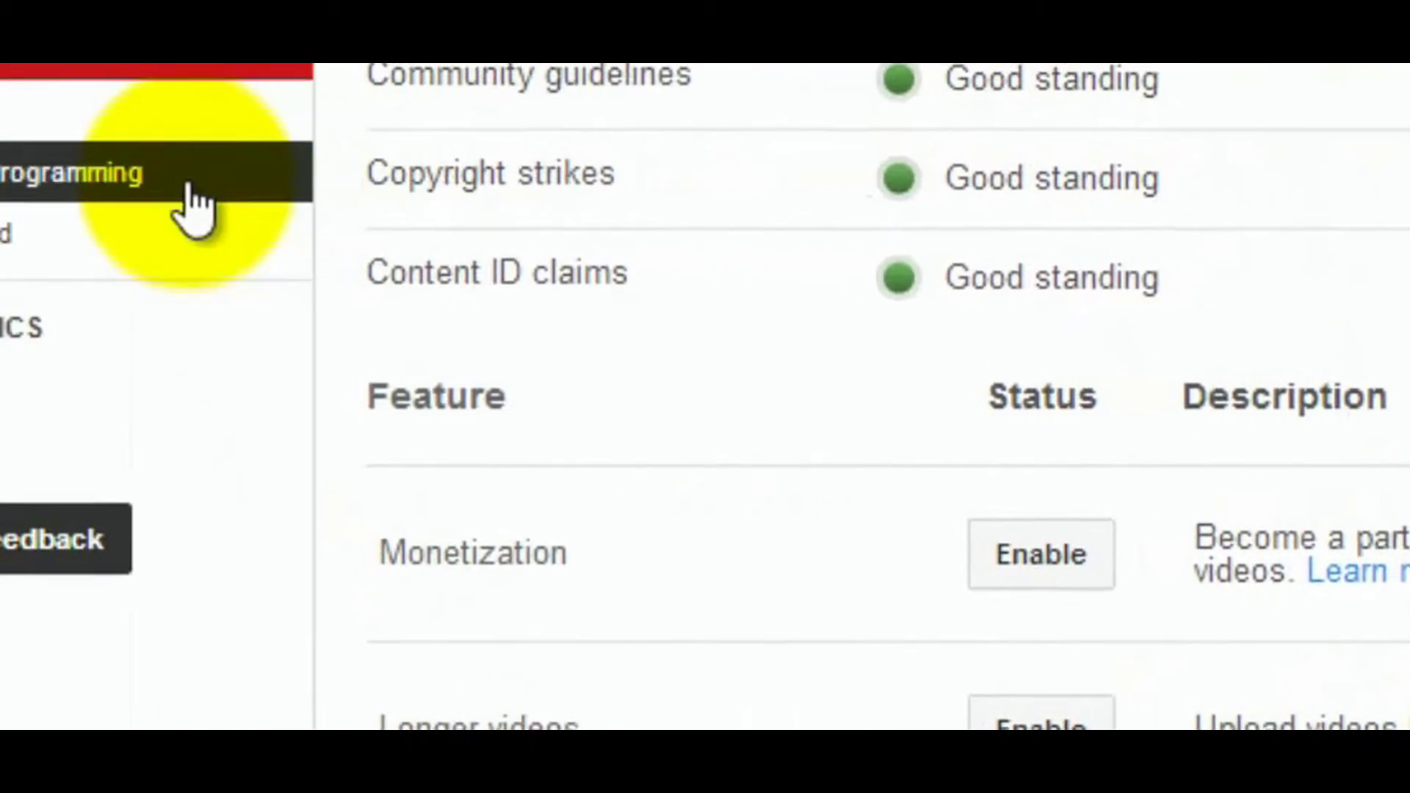
- Open the upload defaults and set the default category for future uploads to Autos & Vehicles
{"action": "left_click", "coordinate": [271, 150]}
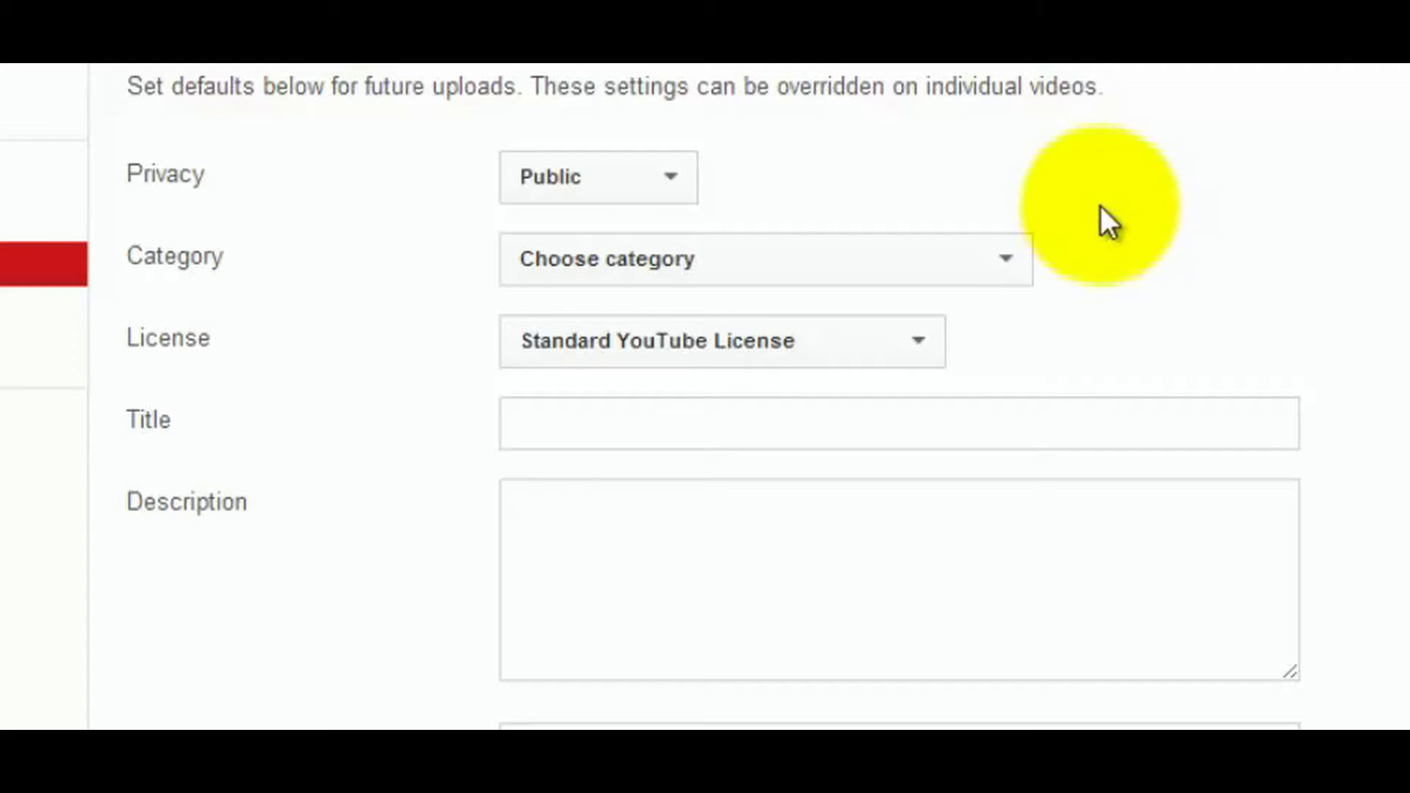
{"action": "left_click", "coordinate": [902, 266]}
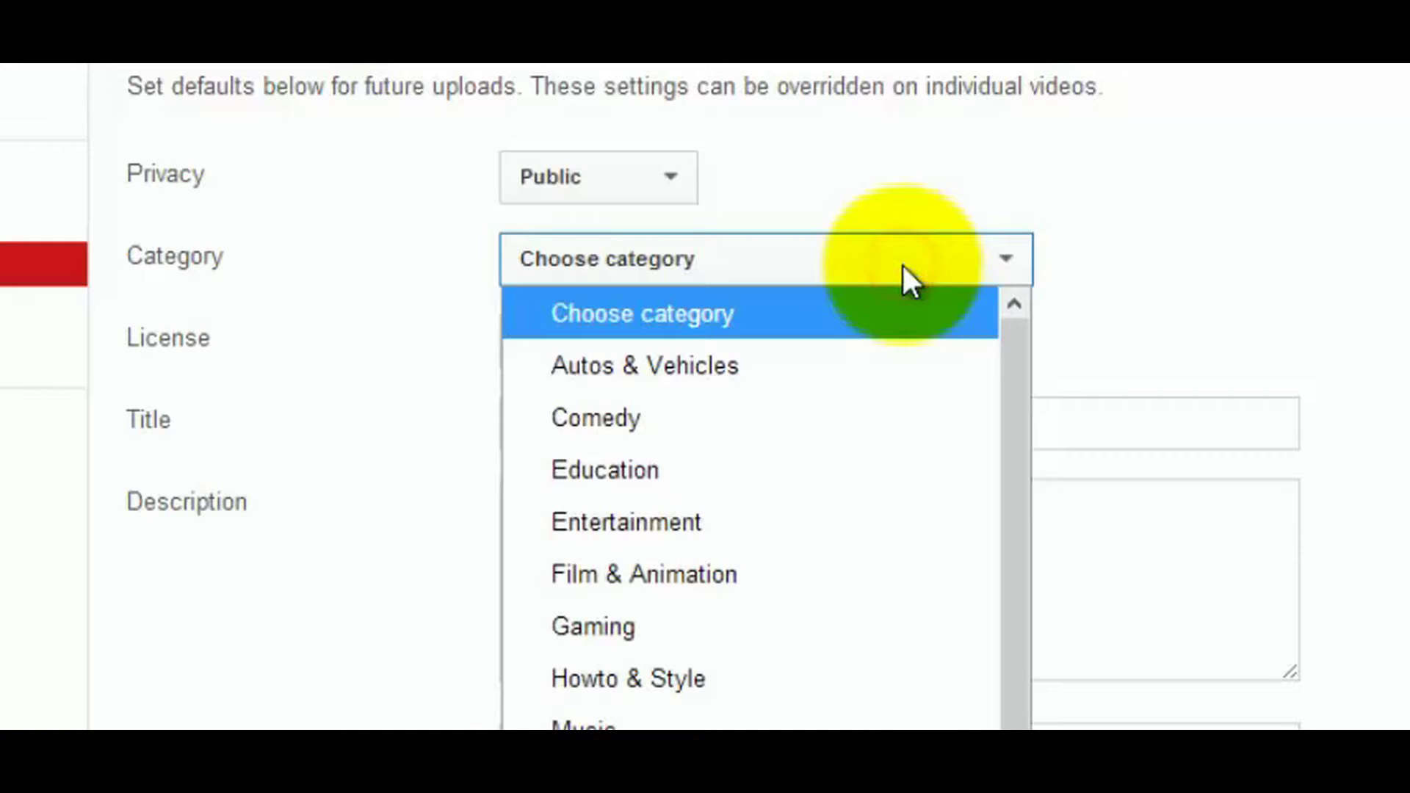
{"action": "left_click", "coordinate": [755, 363]}
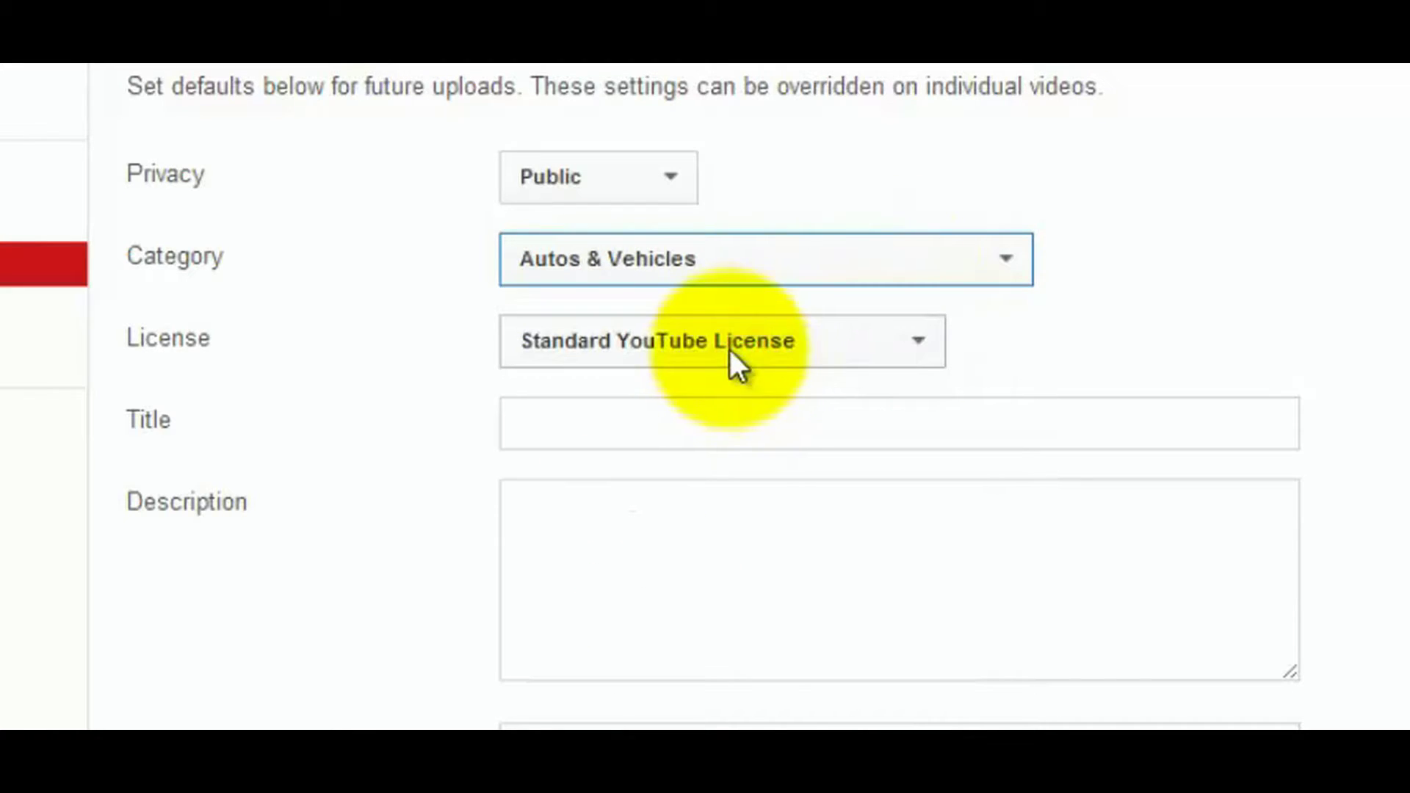
- Review the default license, title, description, tags and comment options for future uploads
{"action": "left_click", "coordinate": [725, 345]}
{"action": "left_click", "coordinate": [722, 342]}
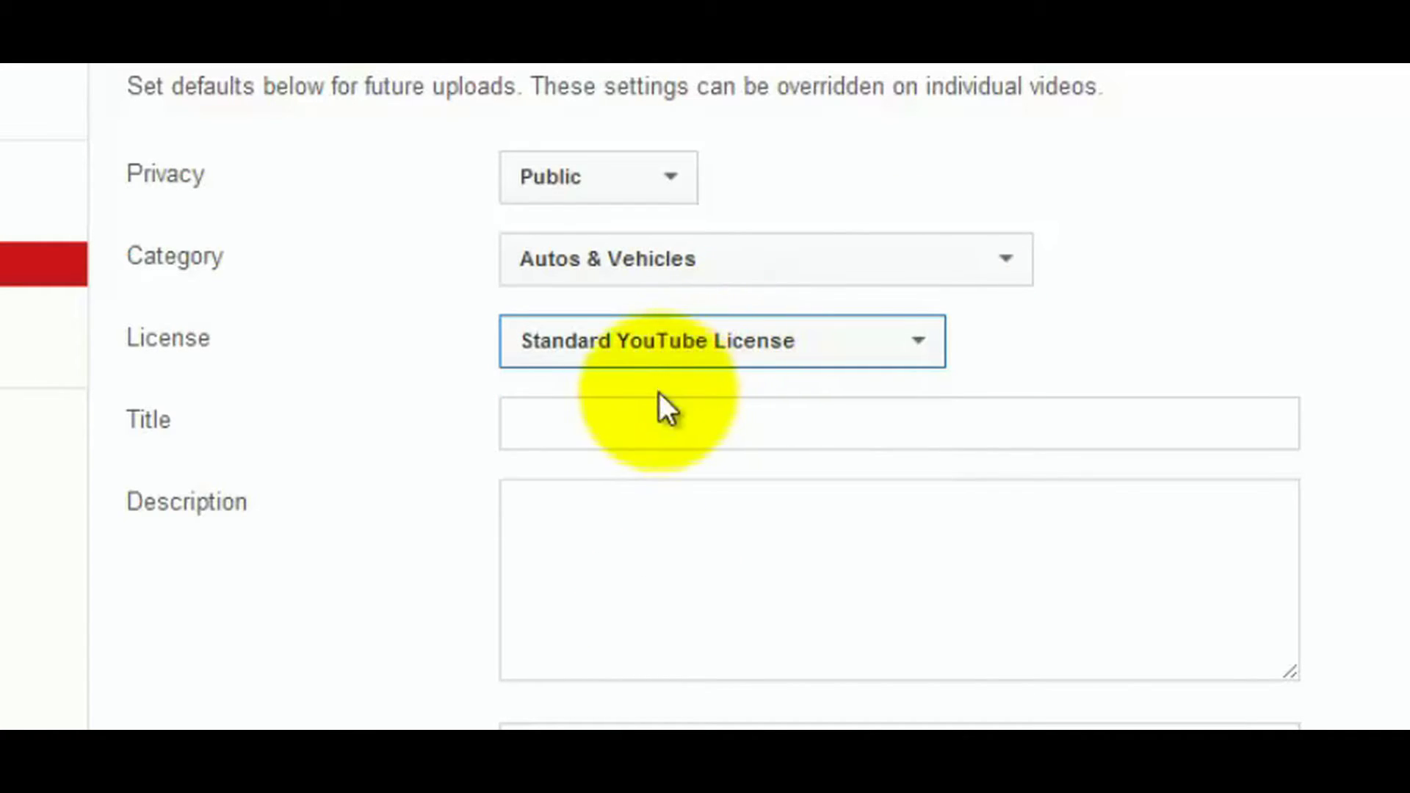
{"action": "left_click", "coordinate": [639, 409]}
{"action": "left_click", "coordinate": [588, 513]}
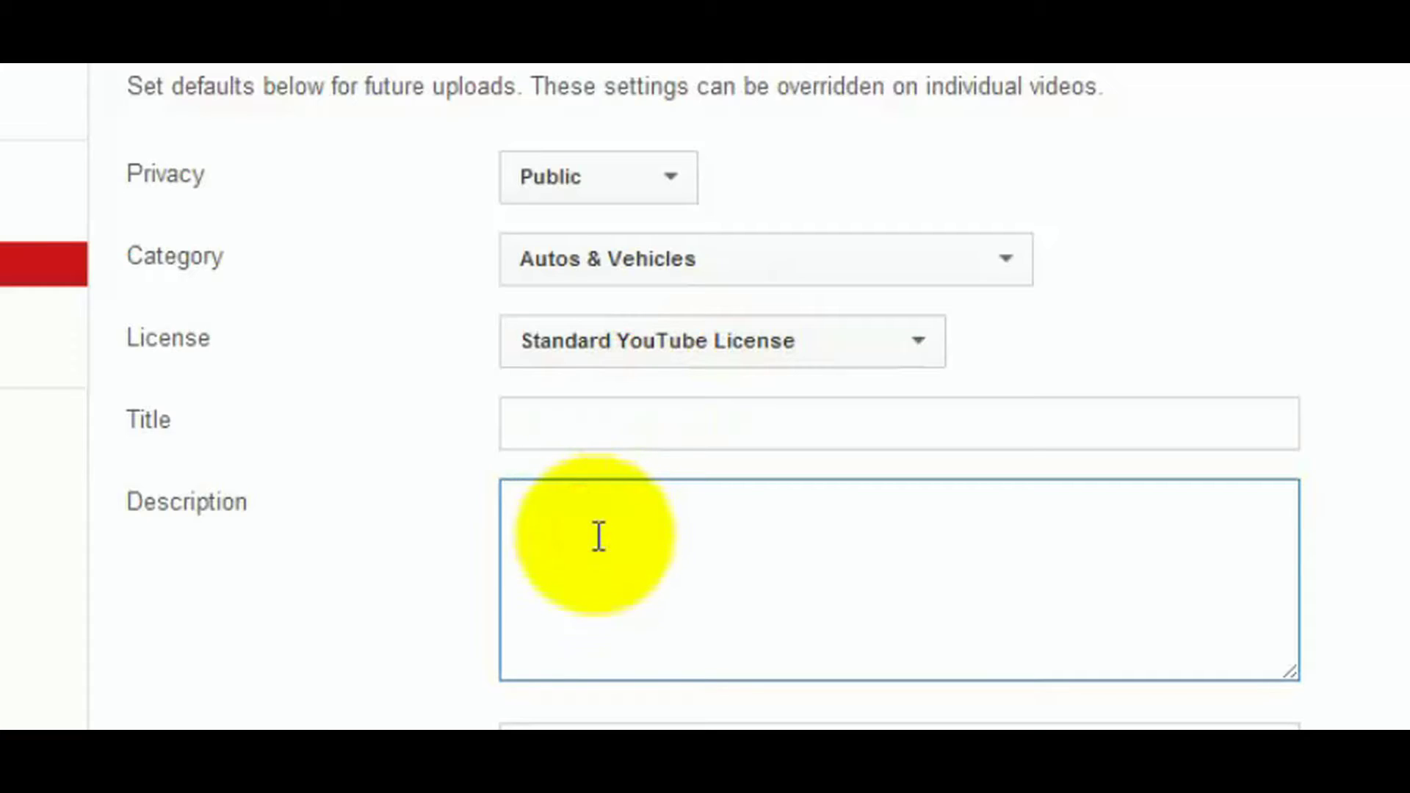
{"action": "left_click", "coordinate": [612, 727]}
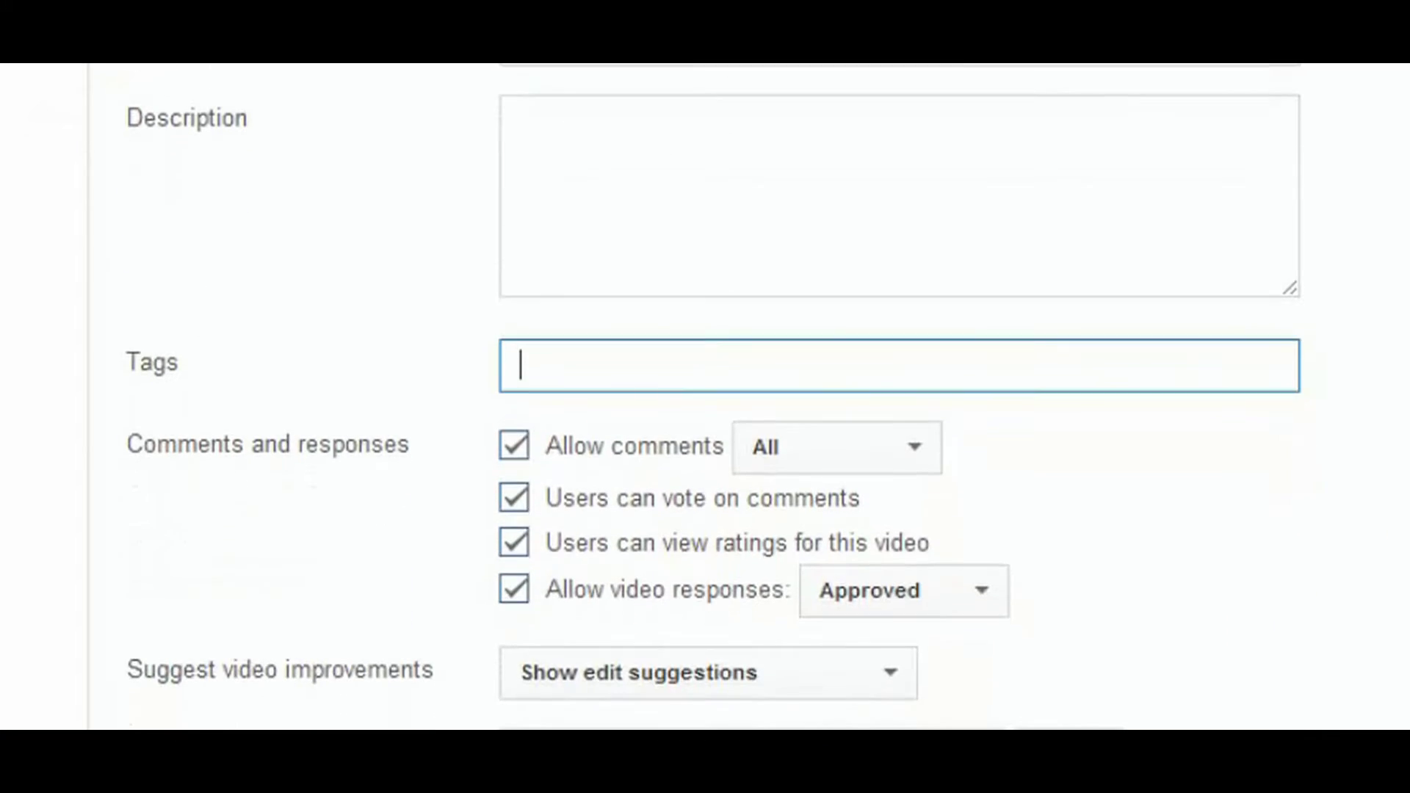
{"action": "left_click", "coordinate": [859, 439]}
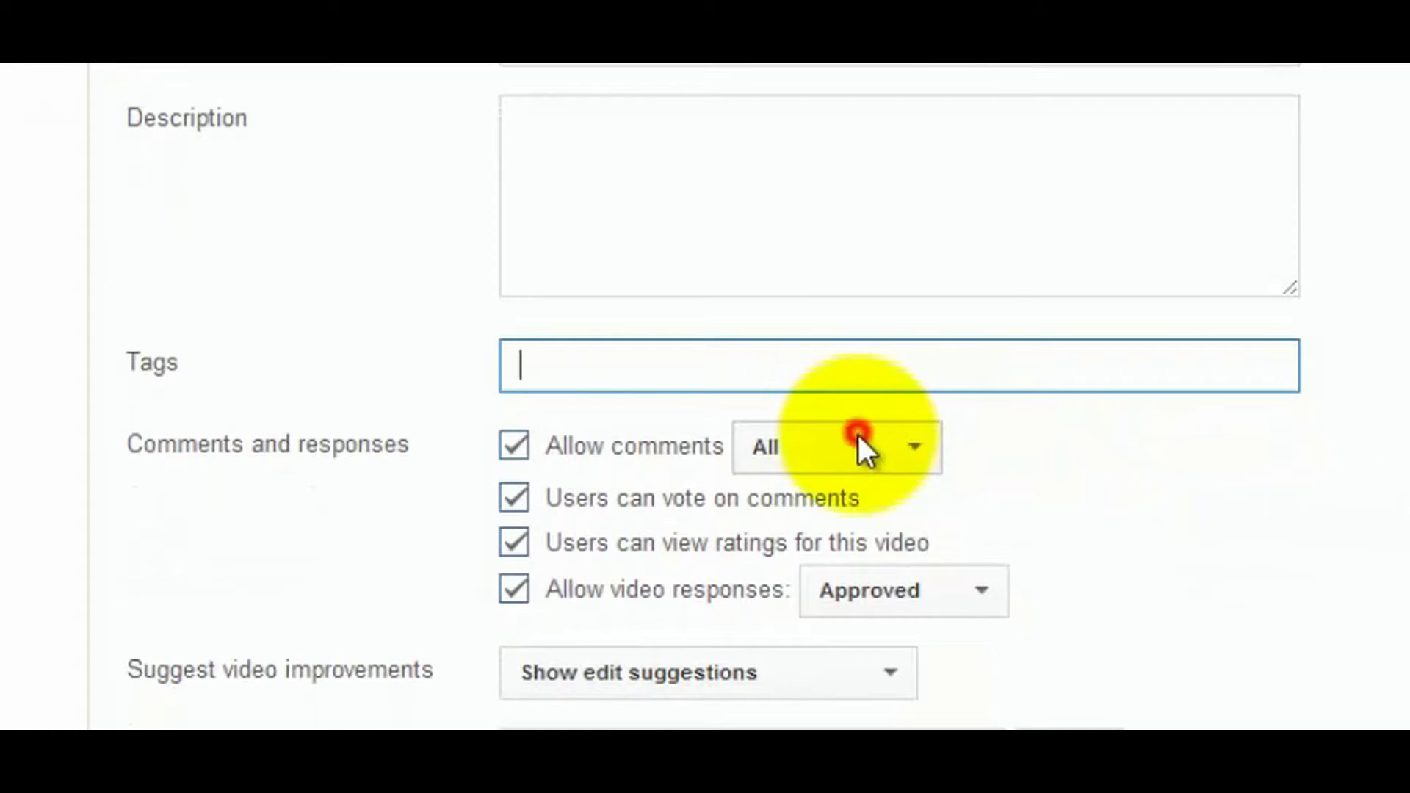
{"action": "left_click", "coordinate": [1038, 497]}
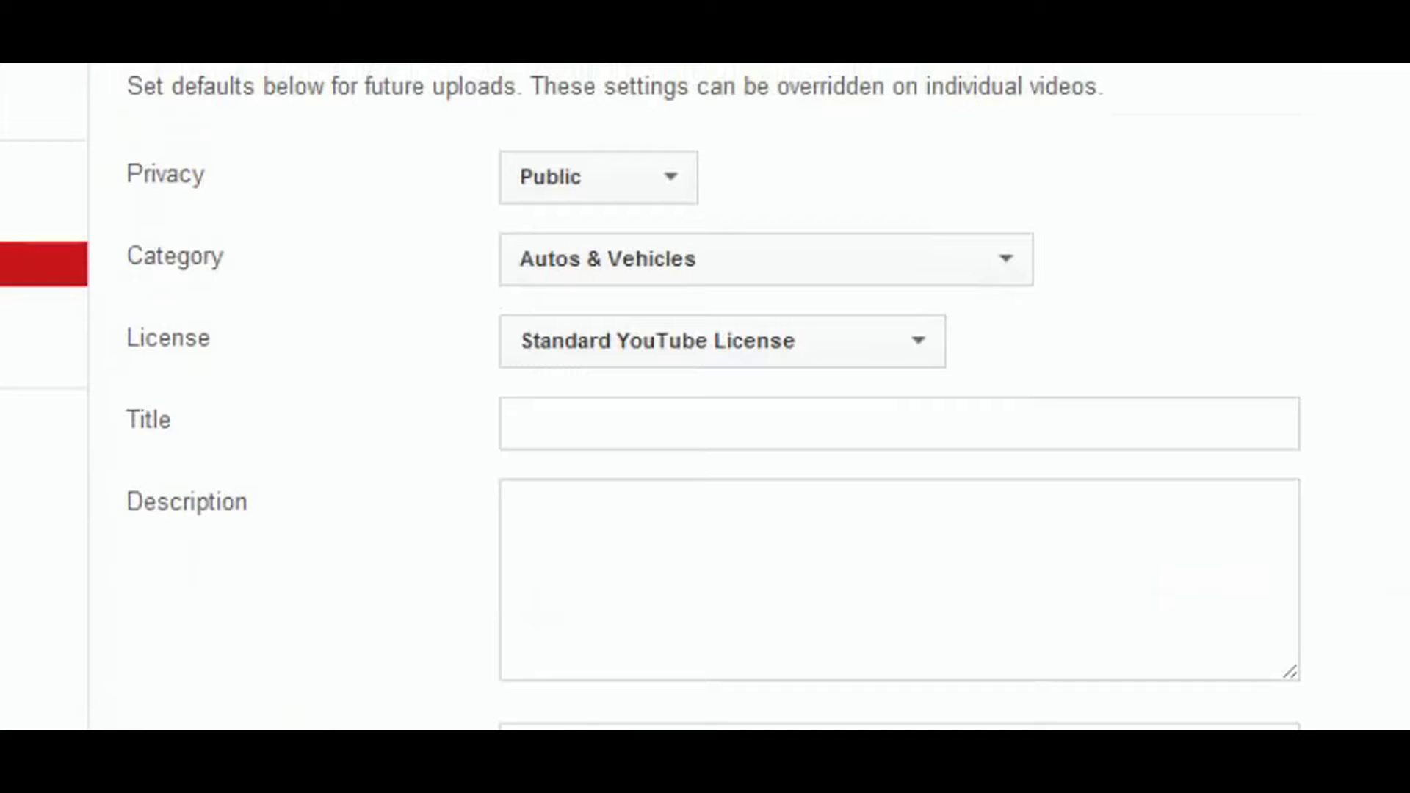
- Leave the upload defaults without saving and review the advanced channel settings for keywords, advertisements, recommendations, subscriber counts and Google Analytics
{"action": "left_click", "coordinate": [7, 353]}
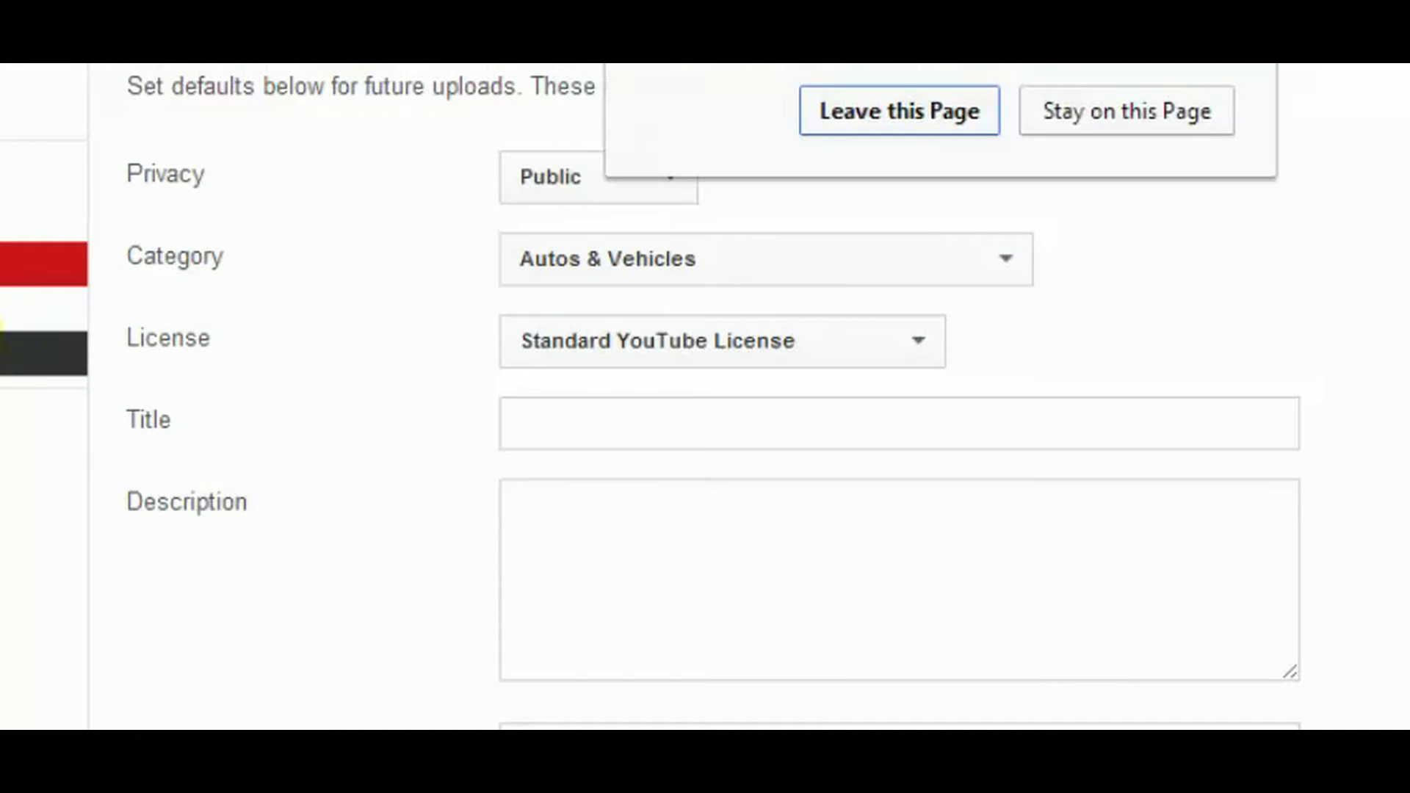
{"action": "left_click", "coordinate": [826, 110]}
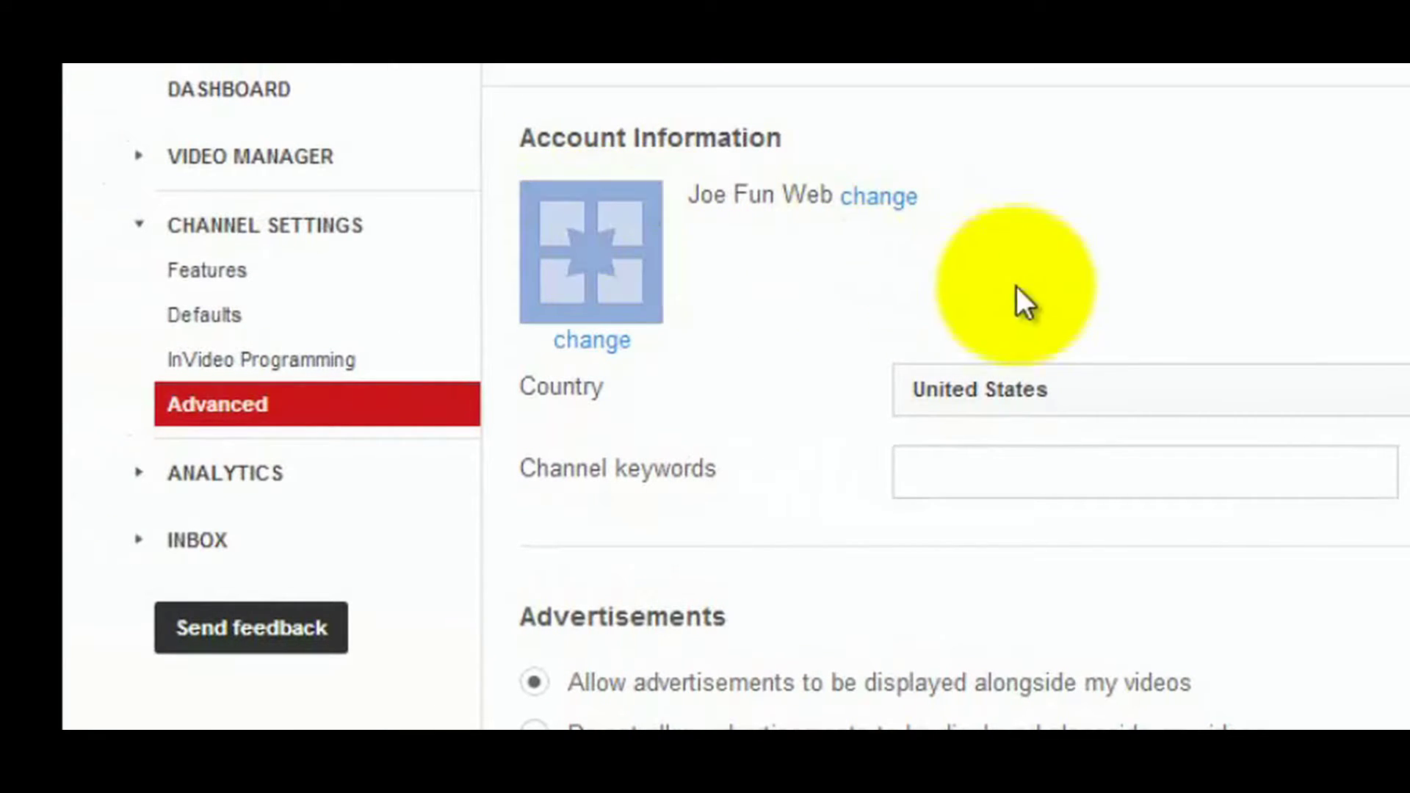
{"action": "left_click", "coordinate": [929, 461]}
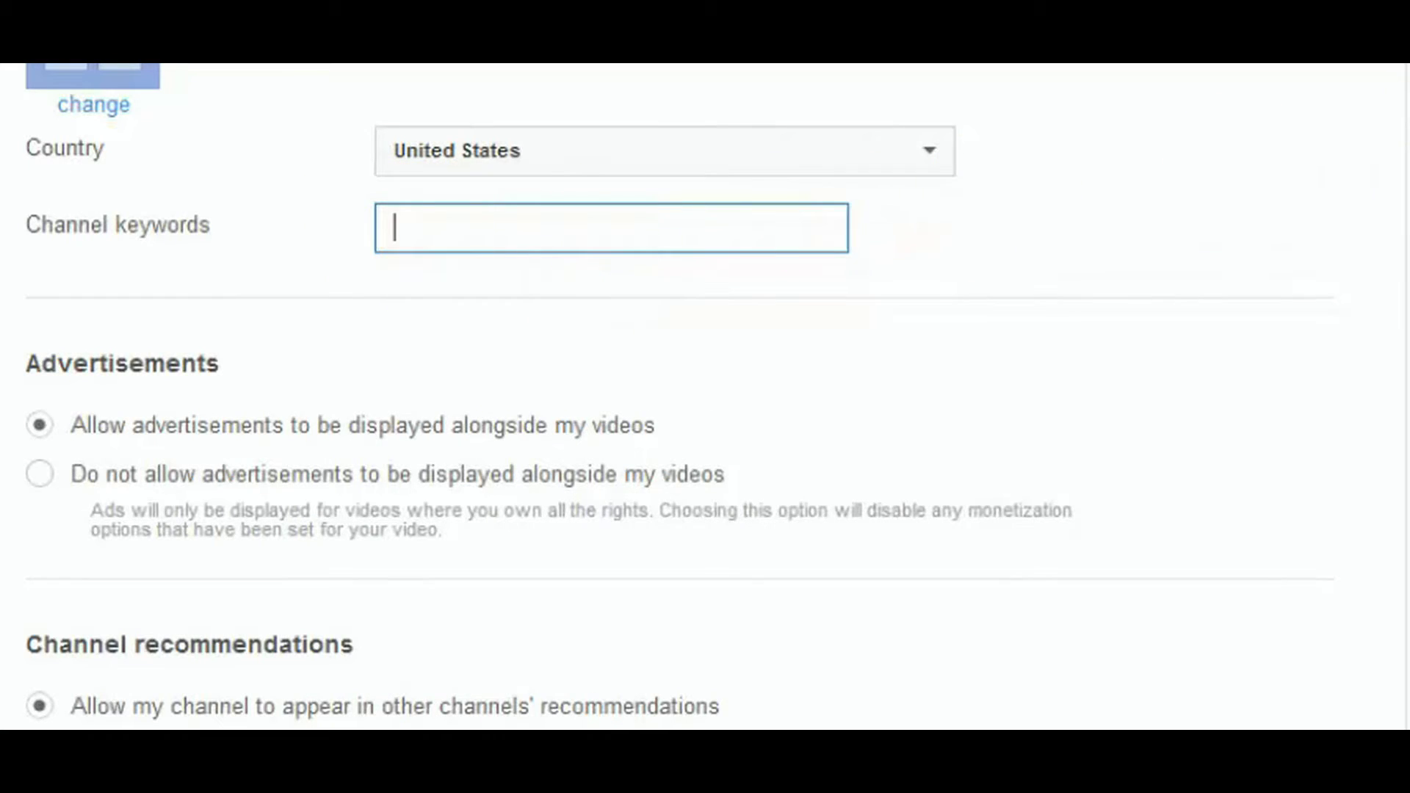
{"action": "scroll", "coordinate": [679, 389], "scroll_direction": "down", "scroll_amount": 3}
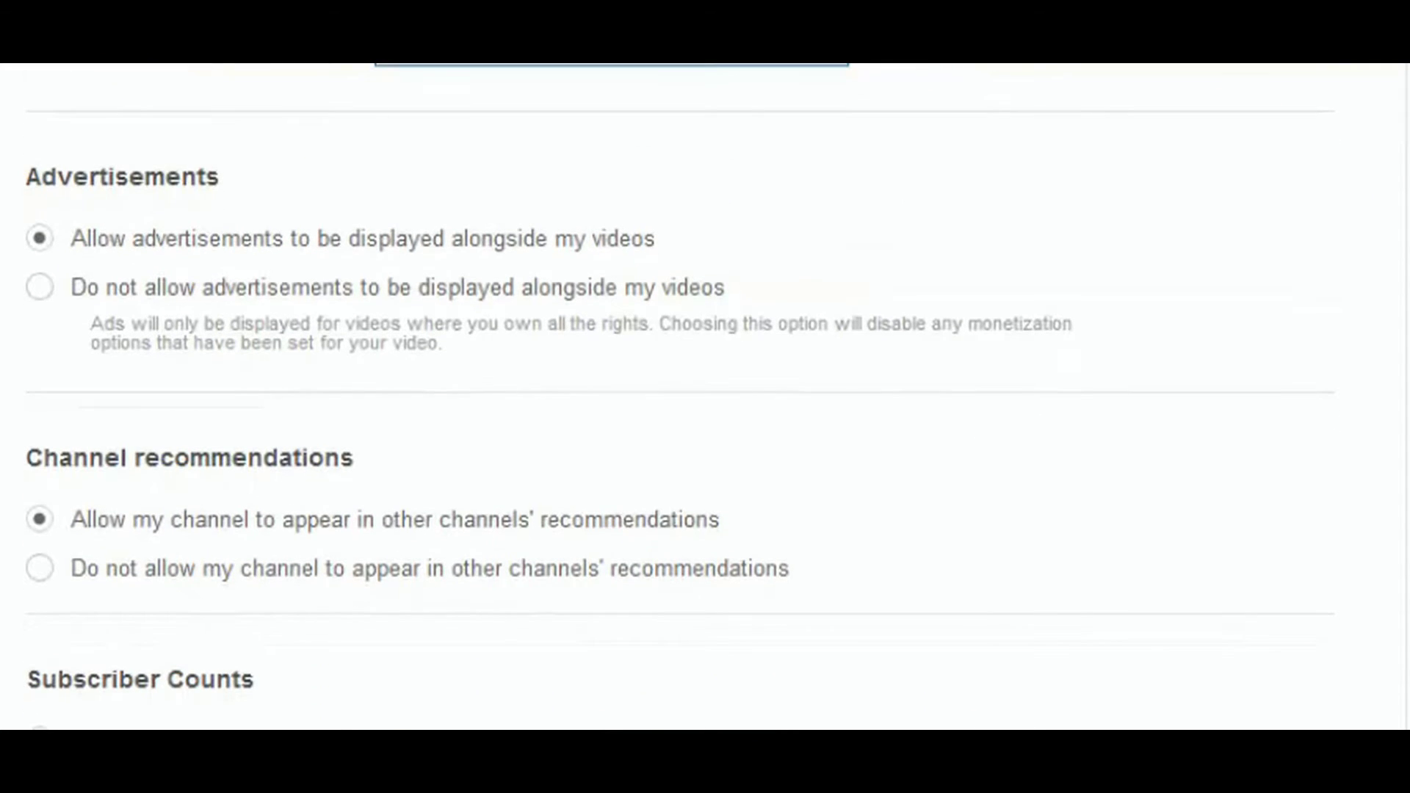
{"action": "scroll", "coordinate": [679, 397], "scroll_direction": "down", "scroll_amount": 1}
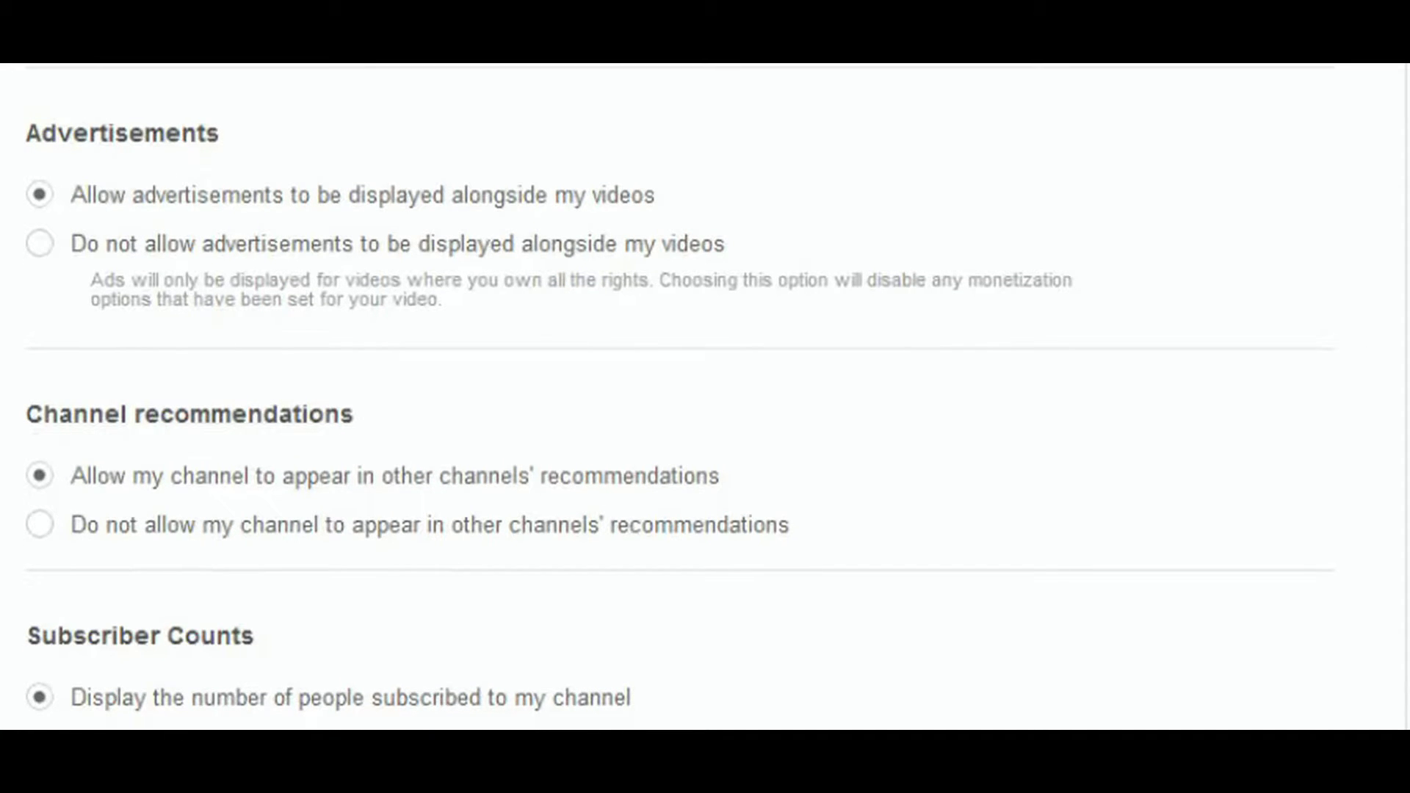
{"action": "scroll", "coordinate": [679, 396], "scroll_direction": "down", "scroll_amount": 2}
{"action": "scroll", "coordinate": [679, 397], "scroll_direction": "down", "scroll_amount": 2}
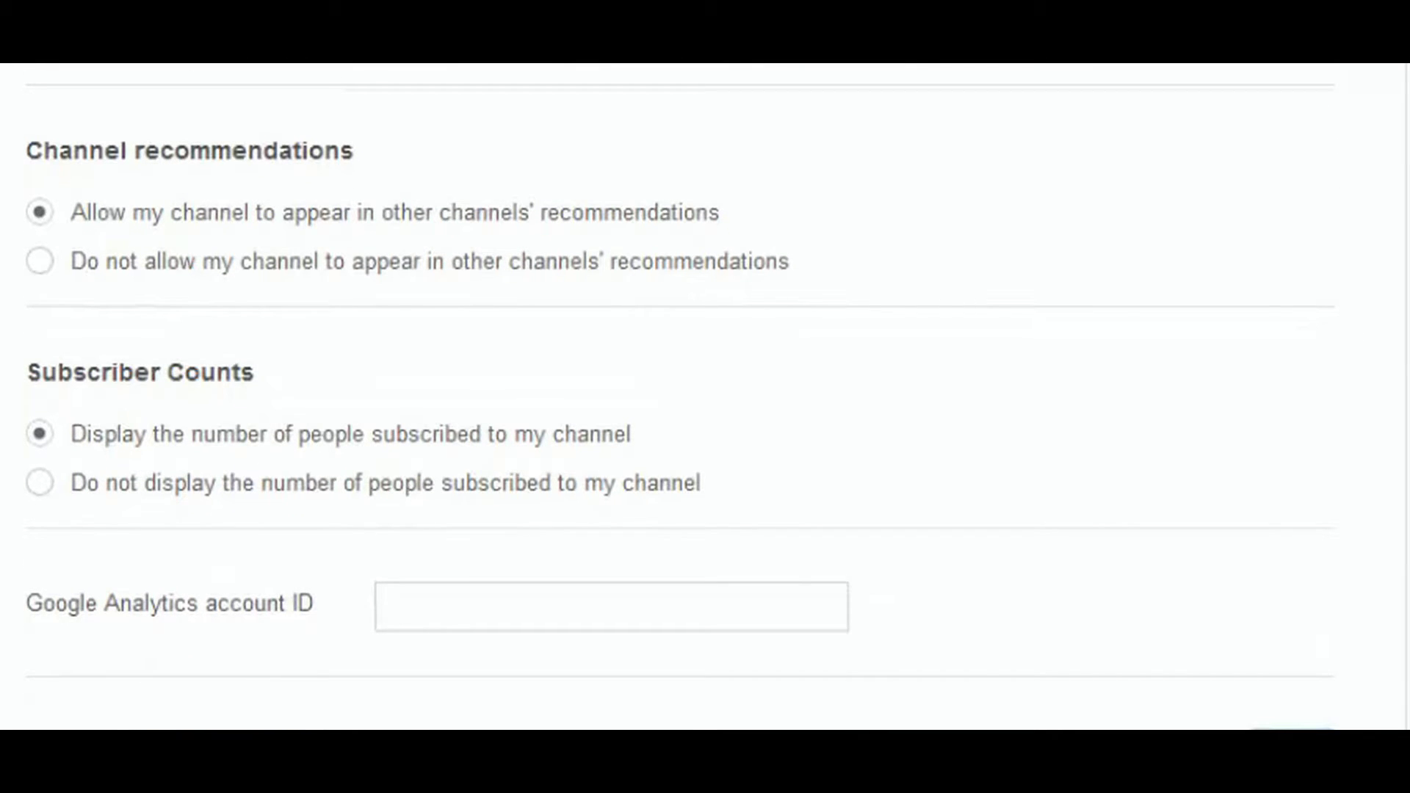
{"action": "scroll", "coordinate": [679, 396], "scroll_direction": "up", "scroll_amount": 5}
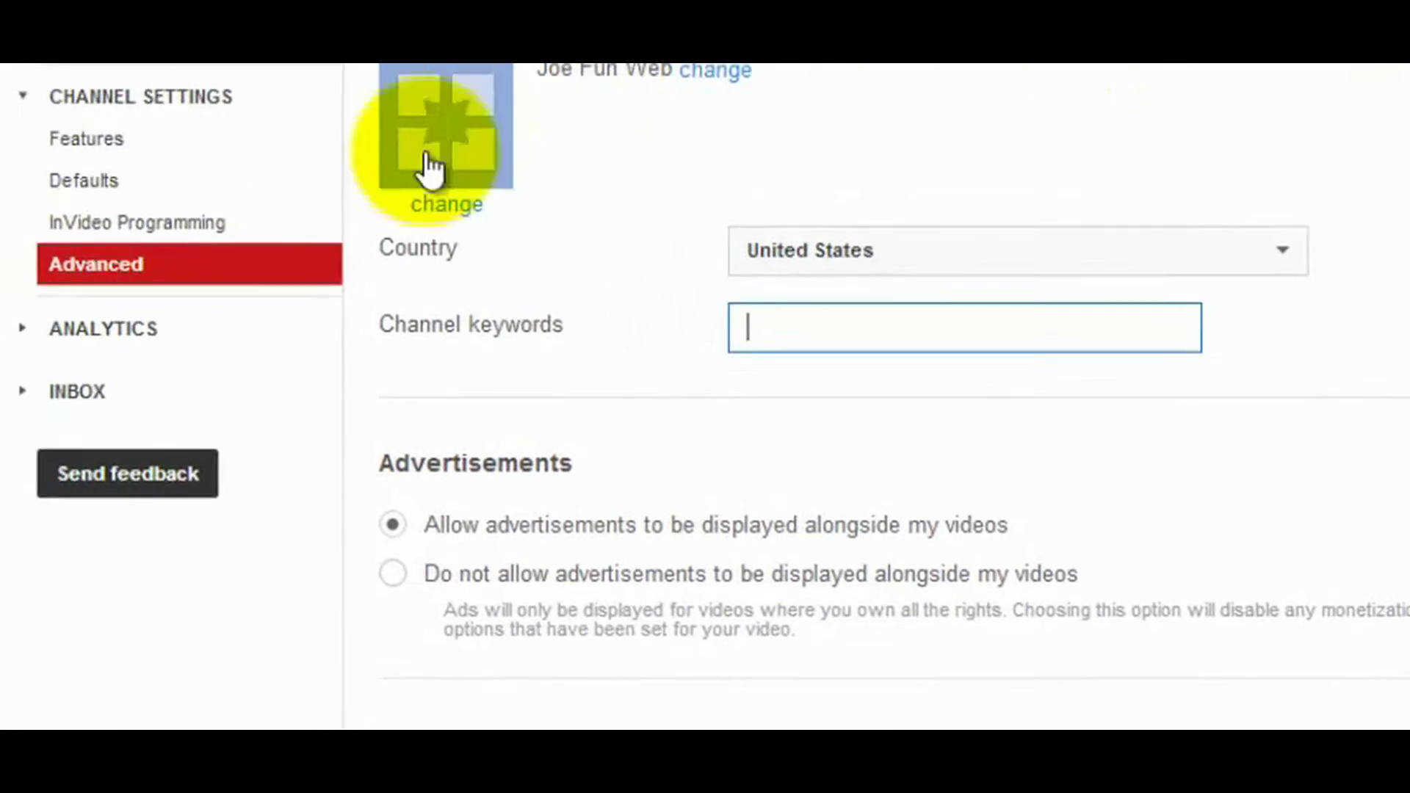
- Open the channel analytics, check the Views report and return to the analytics overview
{"action": "left_click", "coordinate": [80, 324]}
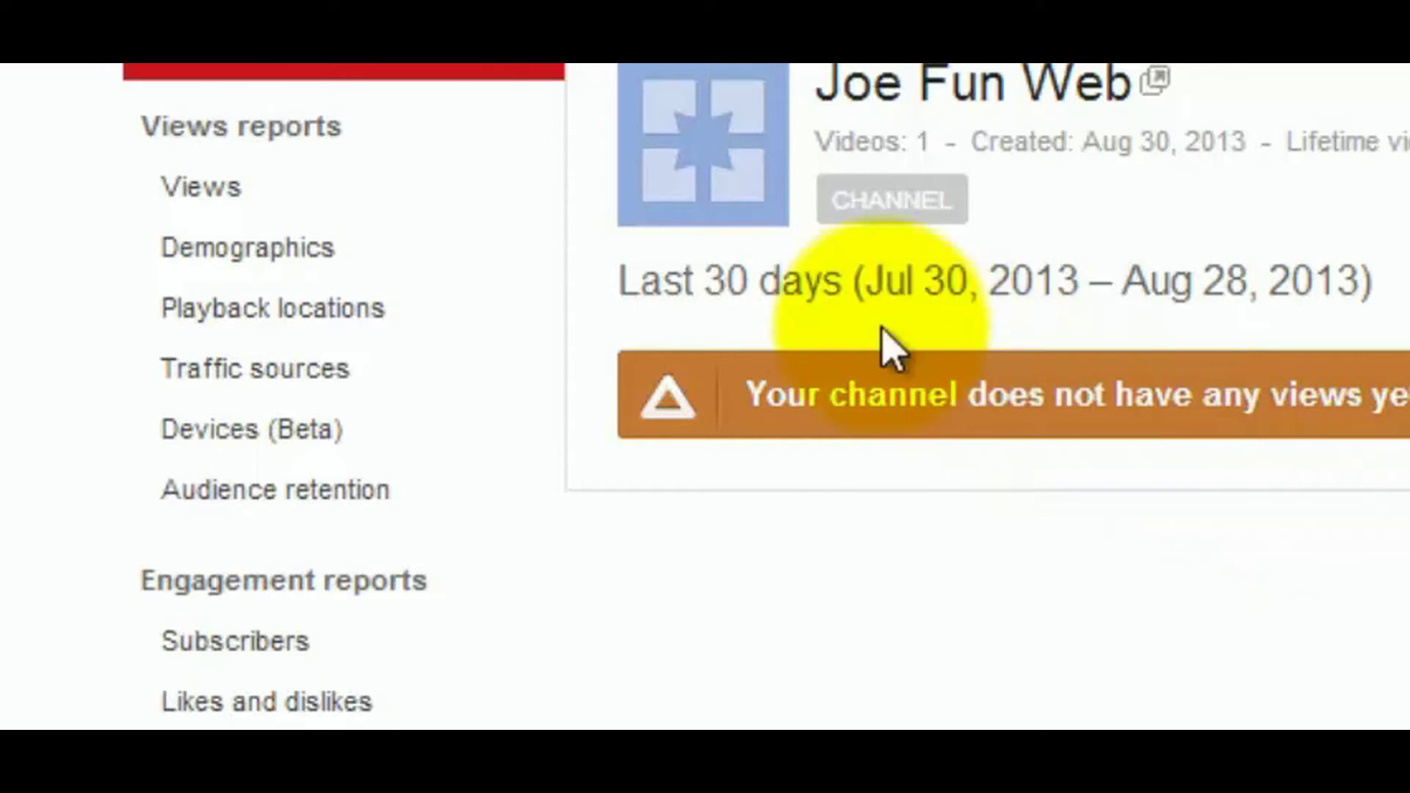
{"action": "left_click", "coordinate": [233, 195]}
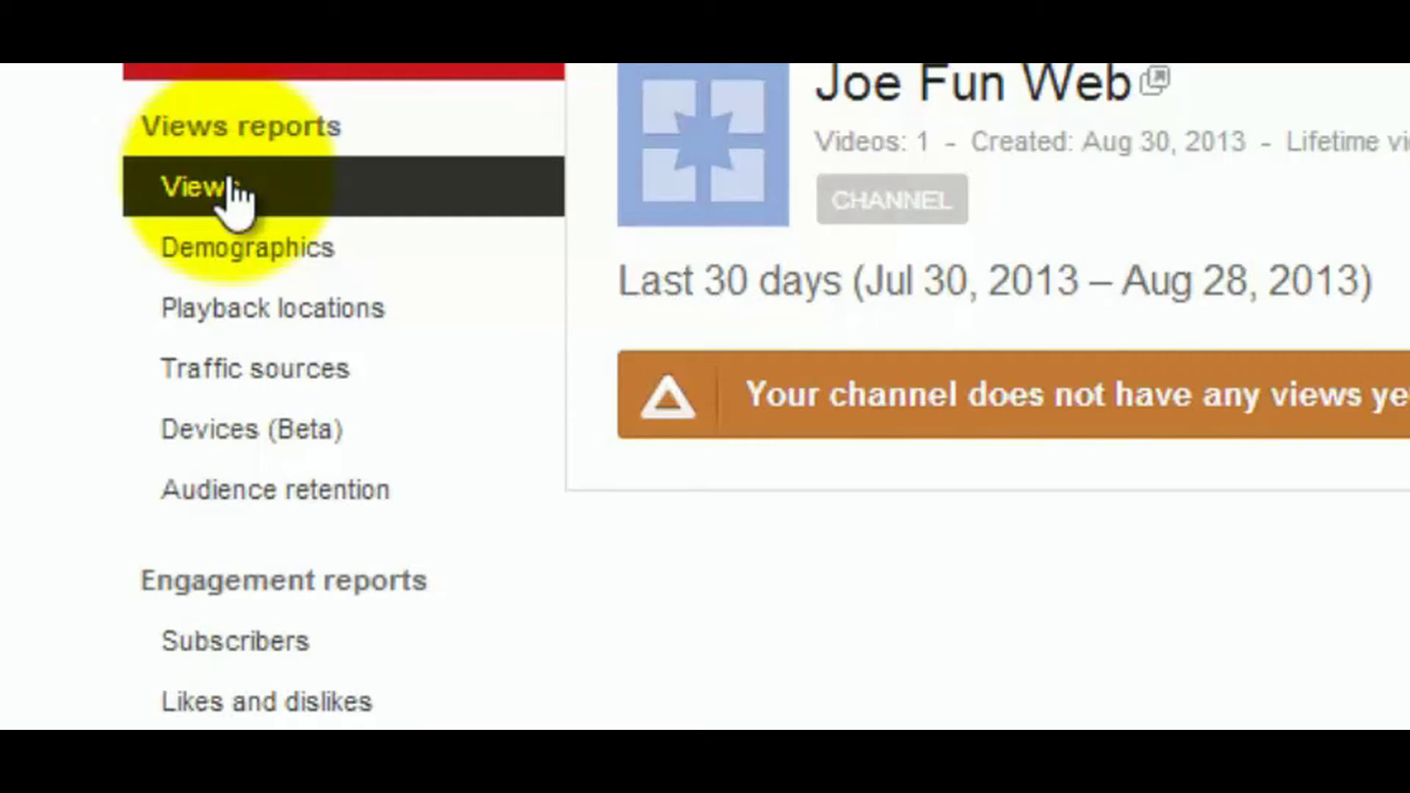
{"action": "left_click", "coordinate": [232, 194]}
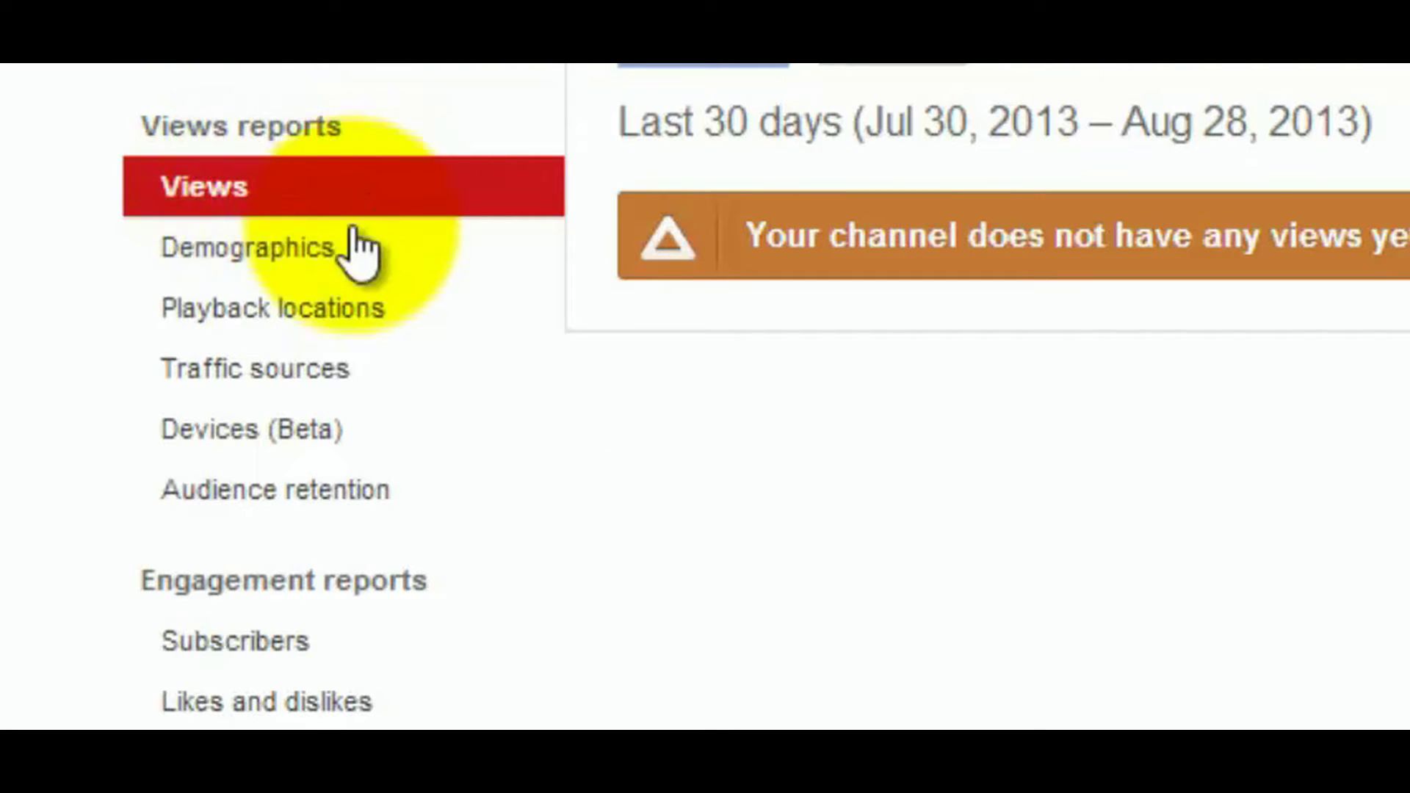
{"action": "left_click", "coordinate": [279, 261]}
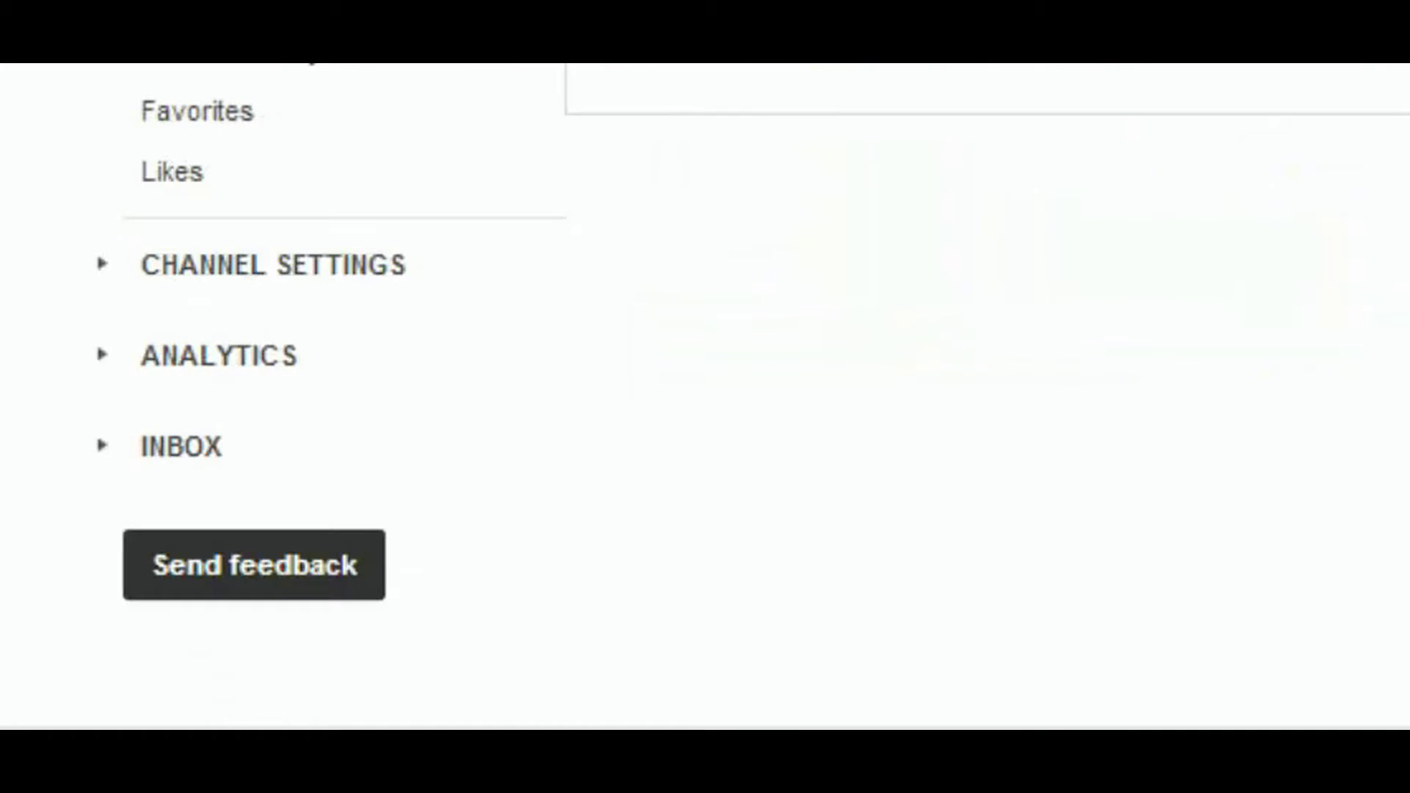
{"action": "left_click", "coordinate": [163, 382]}
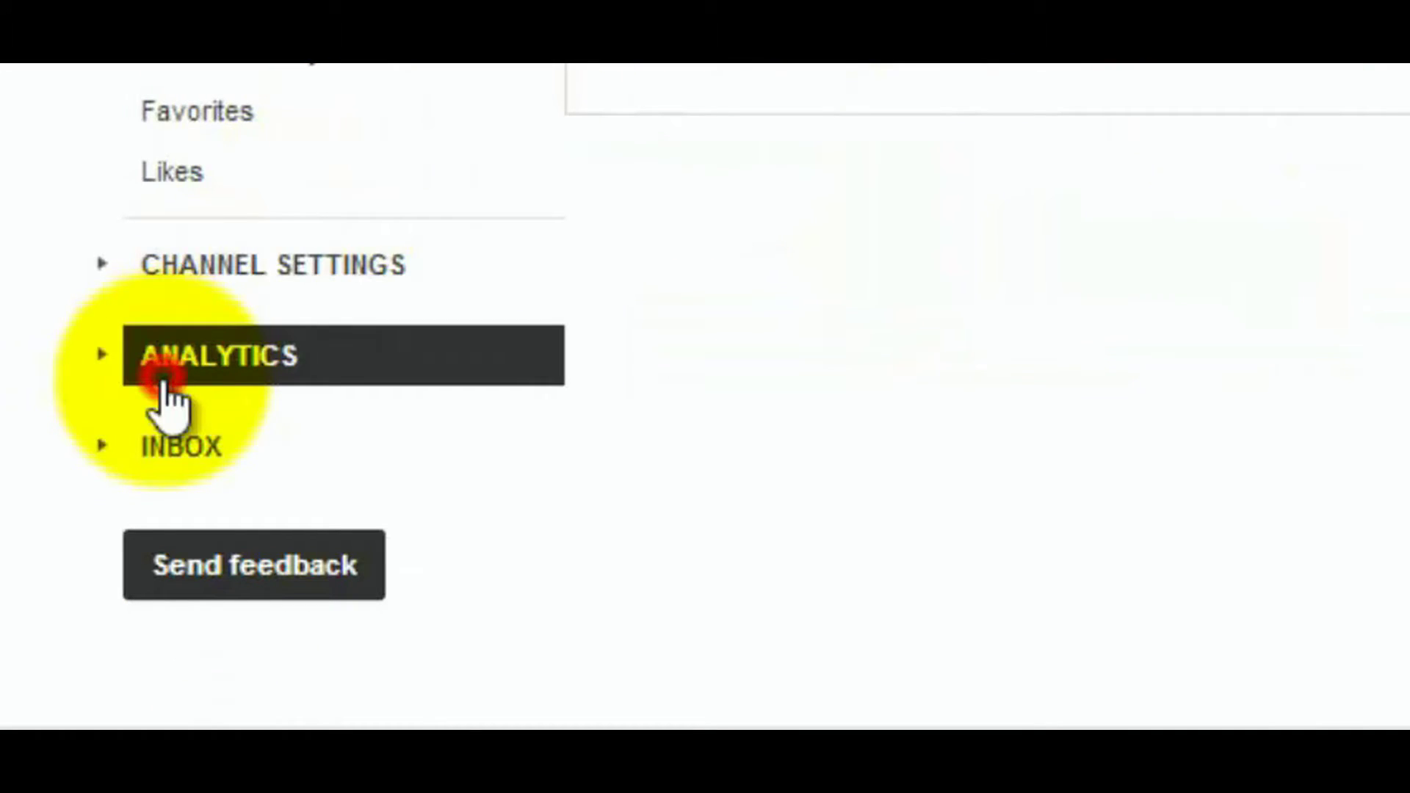
{"action": "scroll", "coordinate": [165, 389], "scroll_direction": "down", "scroll_amount": 3}
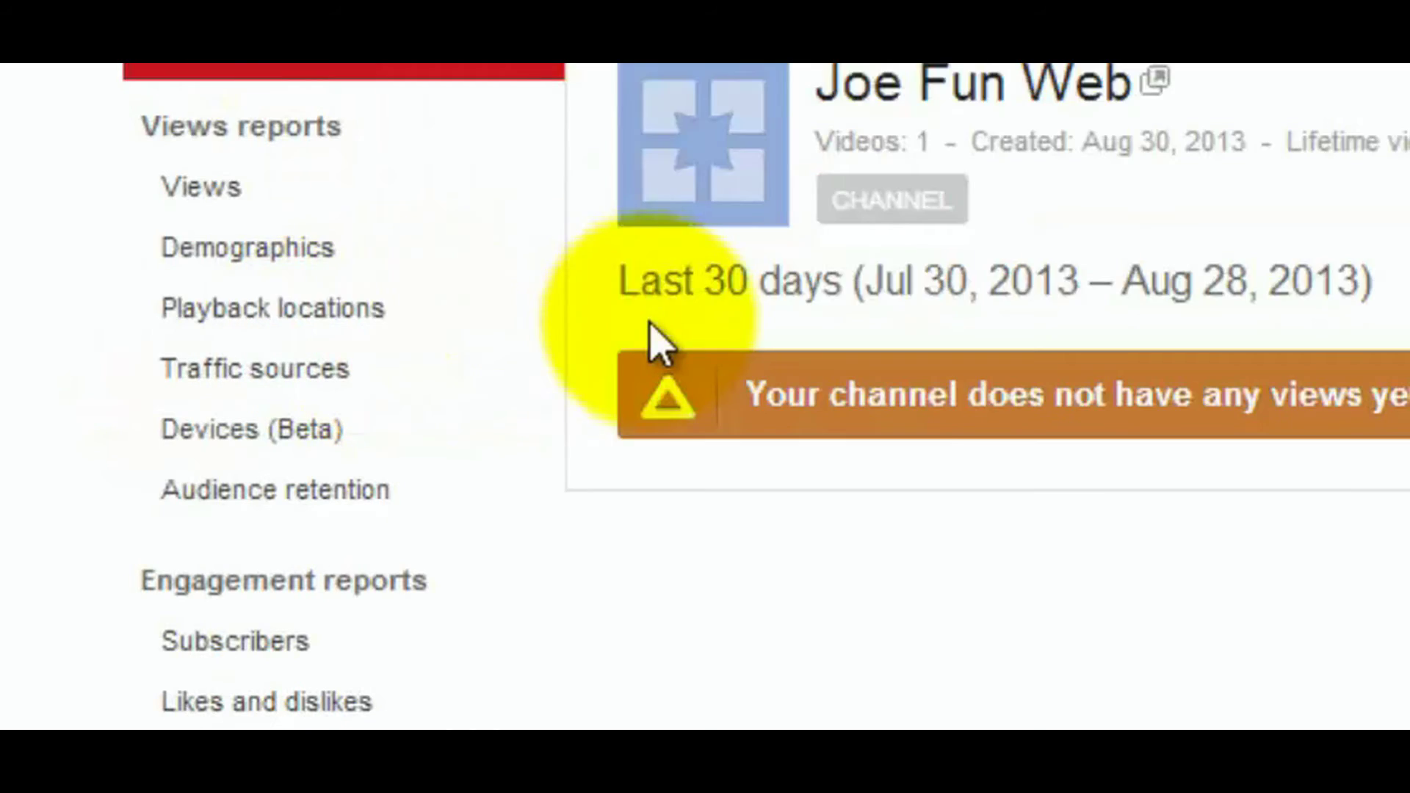
- Go through the Views, Demographics, Playback locations, Traffic sources and Devices (Beta) analytics reports
{"action": "left_click", "coordinate": [240, 204]}
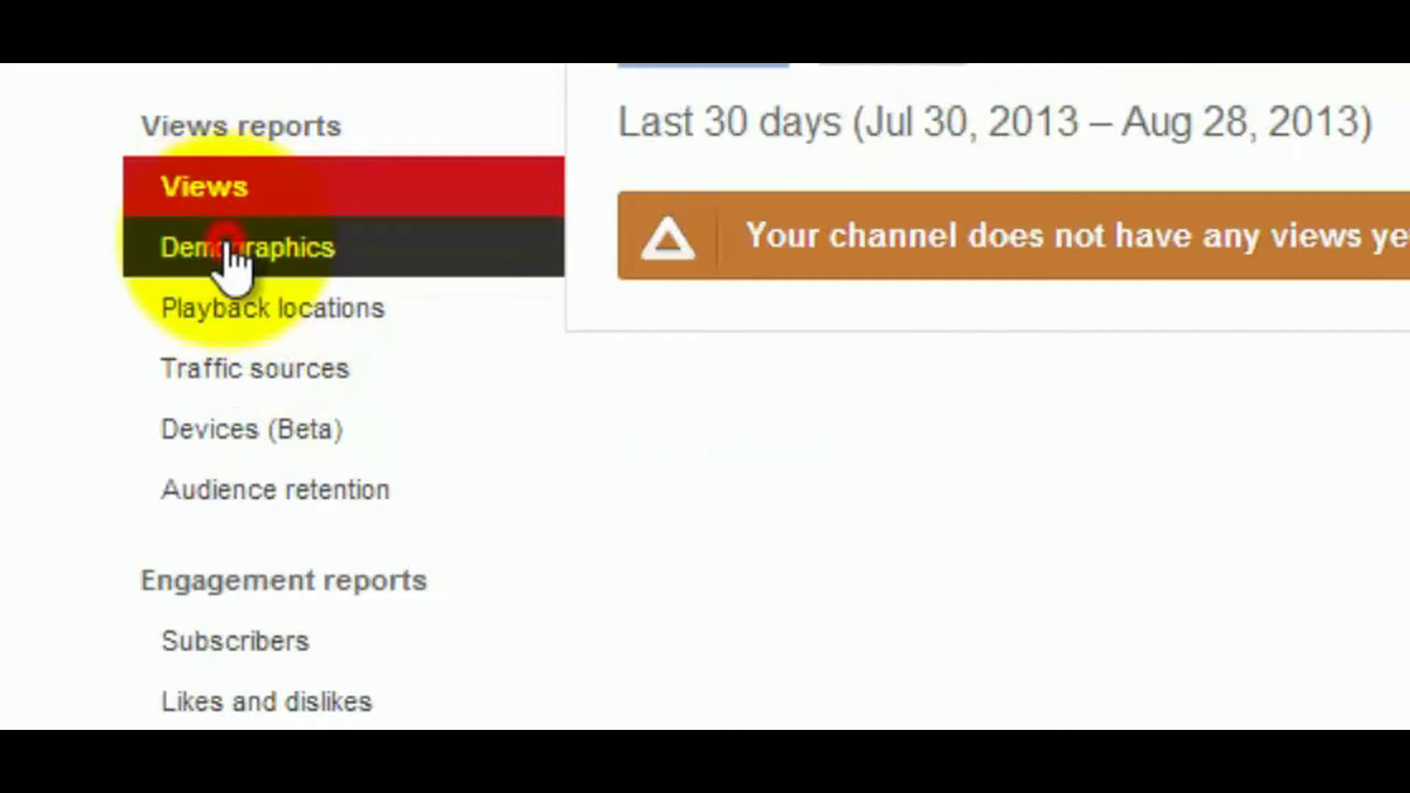
{"action": "left_click", "coordinate": [231, 260]}
{"action": "left_click", "coordinate": [393, 317]}
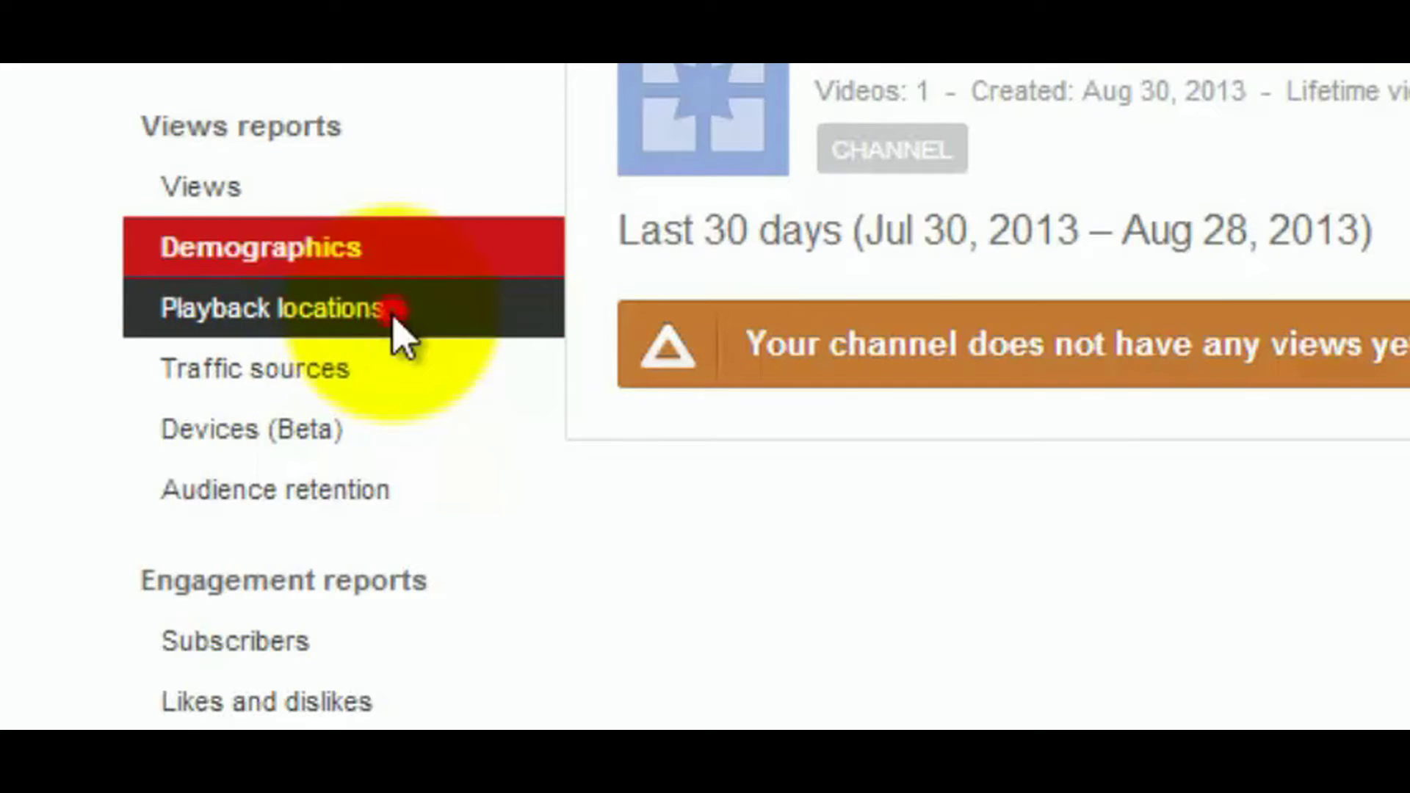
{"action": "left_click", "coordinate": [302, 363]}
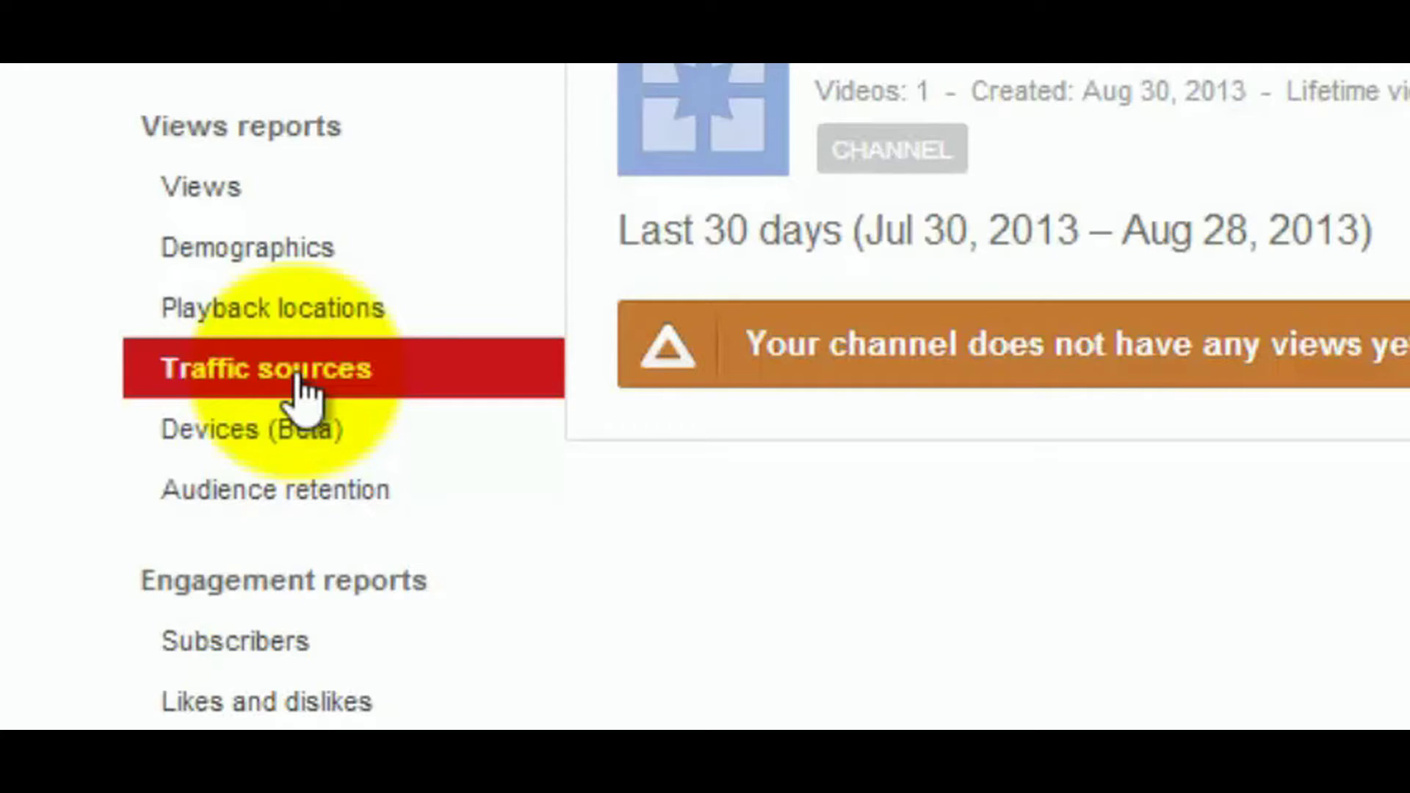
{"action": "left_click", "coordinate": [293, 457]}
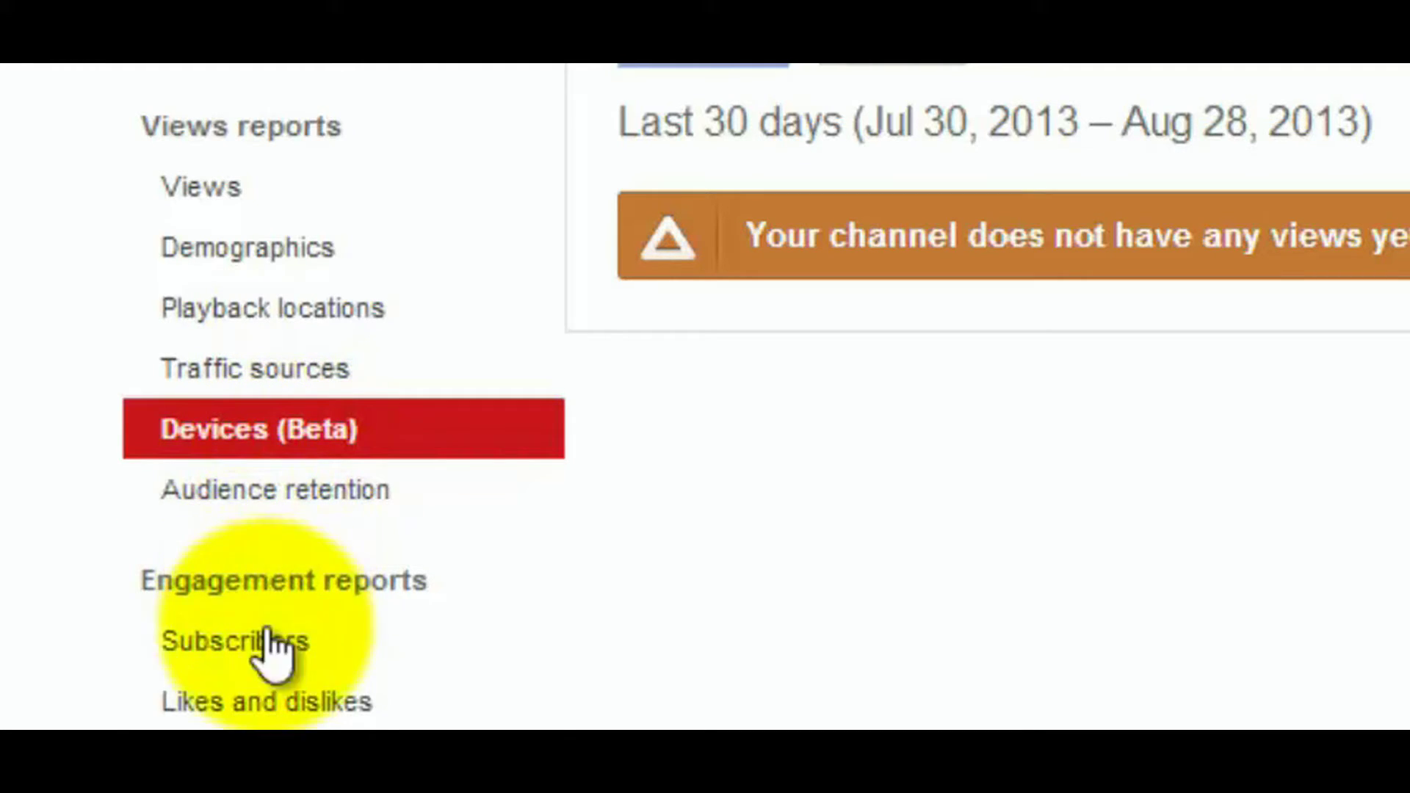
{"action": "scroll", "coordinate": [316, 690], "scroll_direction": "down", "scroll_amount": 3}
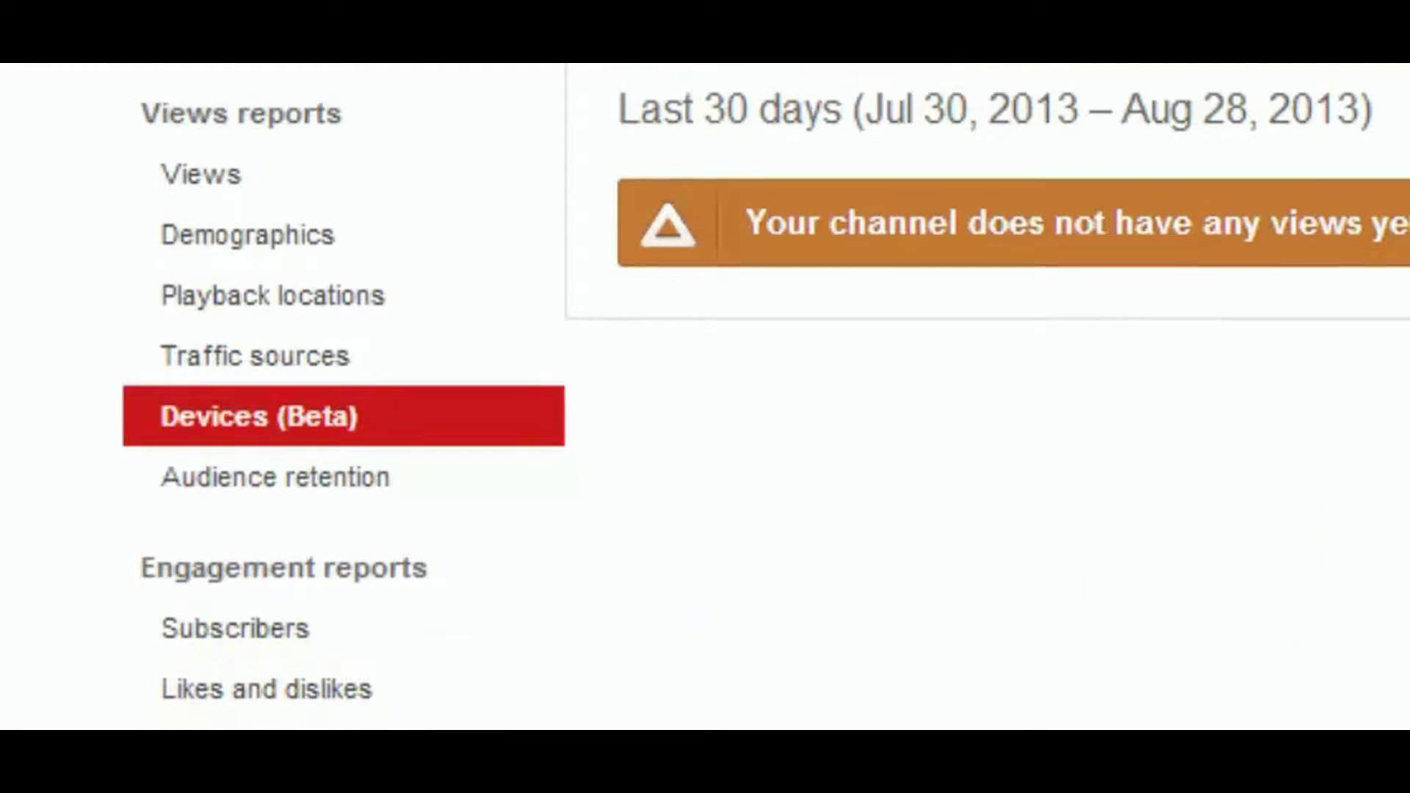
{"action": "scroll", "coordinate": [705, 396], "scroll_direction": "up", "scroll_amount": 3}
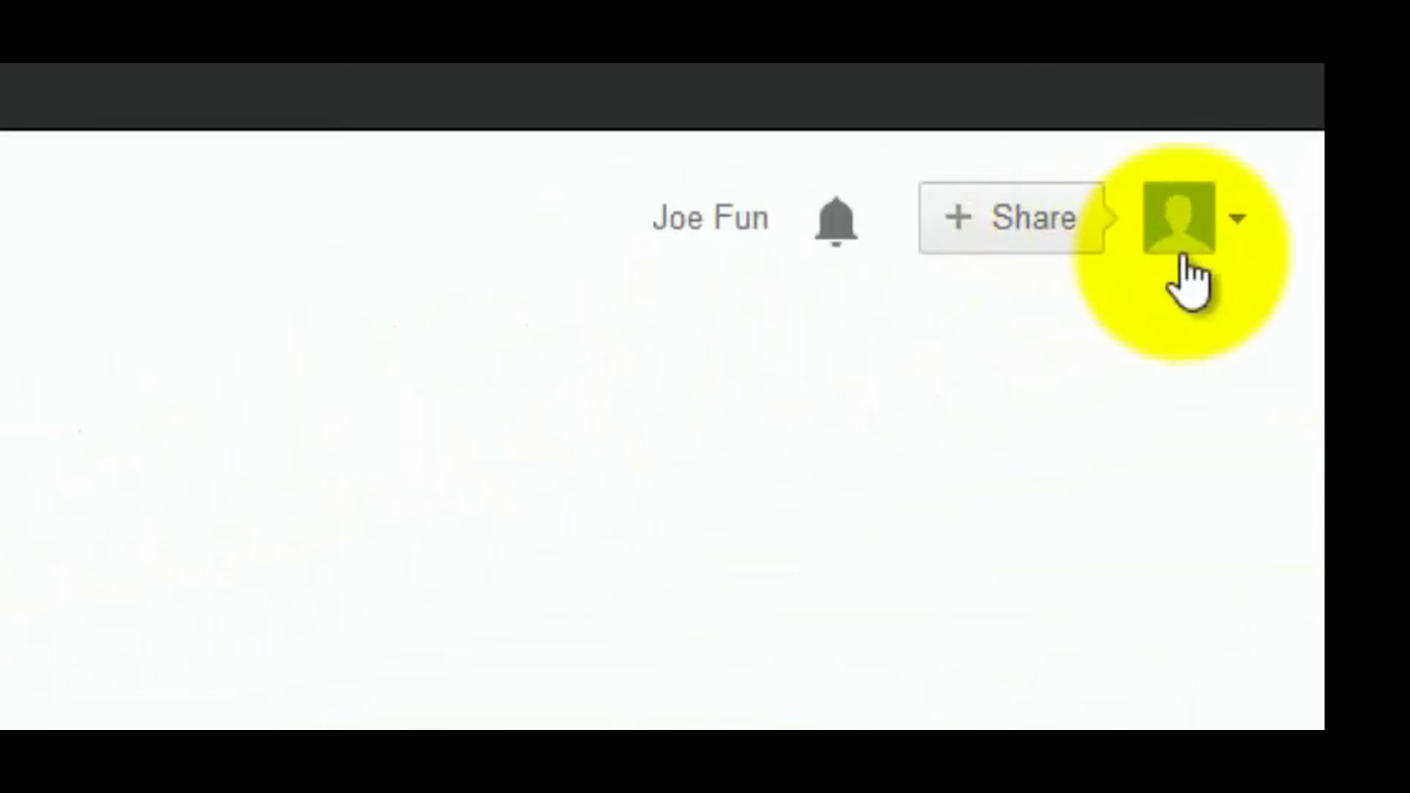
- Switch to the Google+ profile from the Google account and open its Pages overview
{"action": "left_click", "coordinate": [1179, 250]}
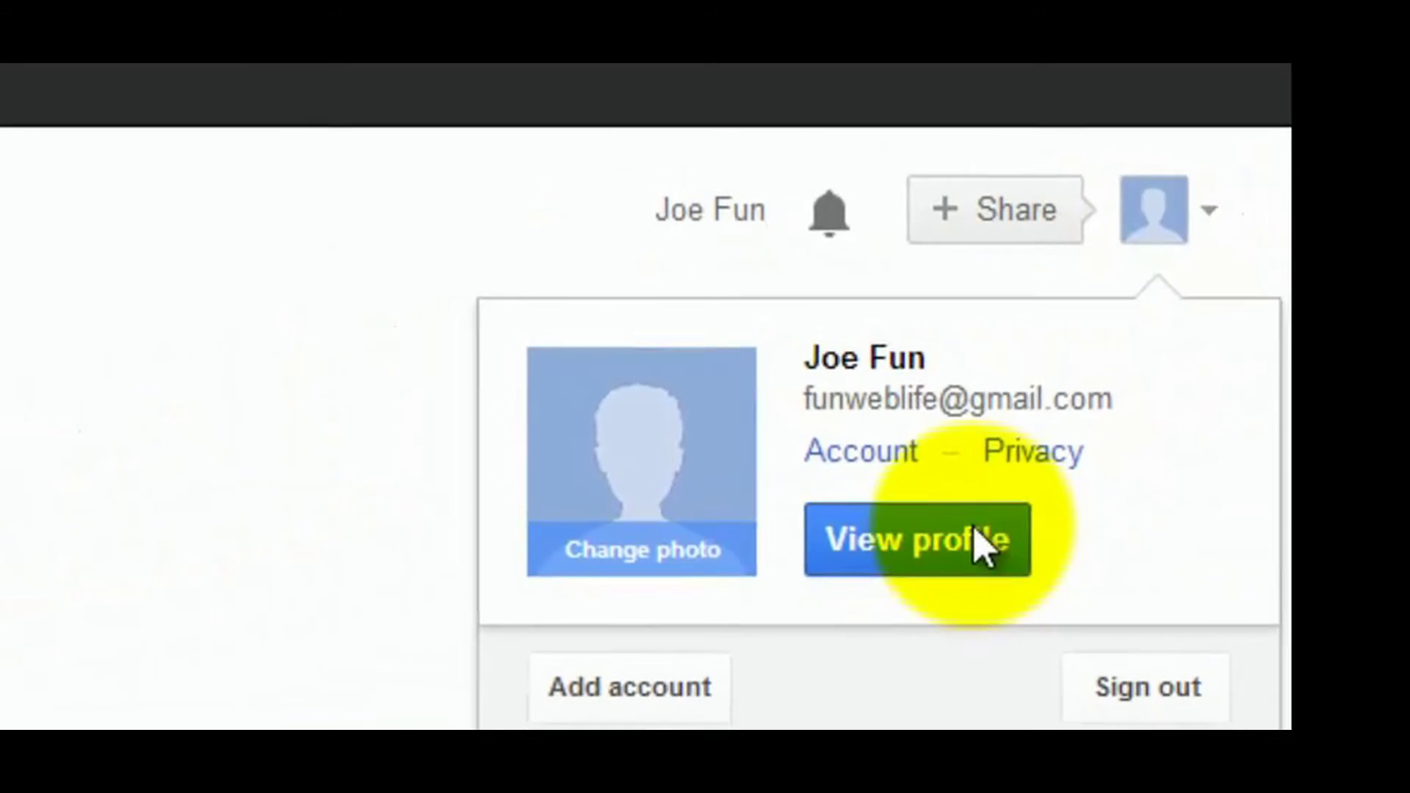
{"action": "left_click", "coordinate": [984, 547]}
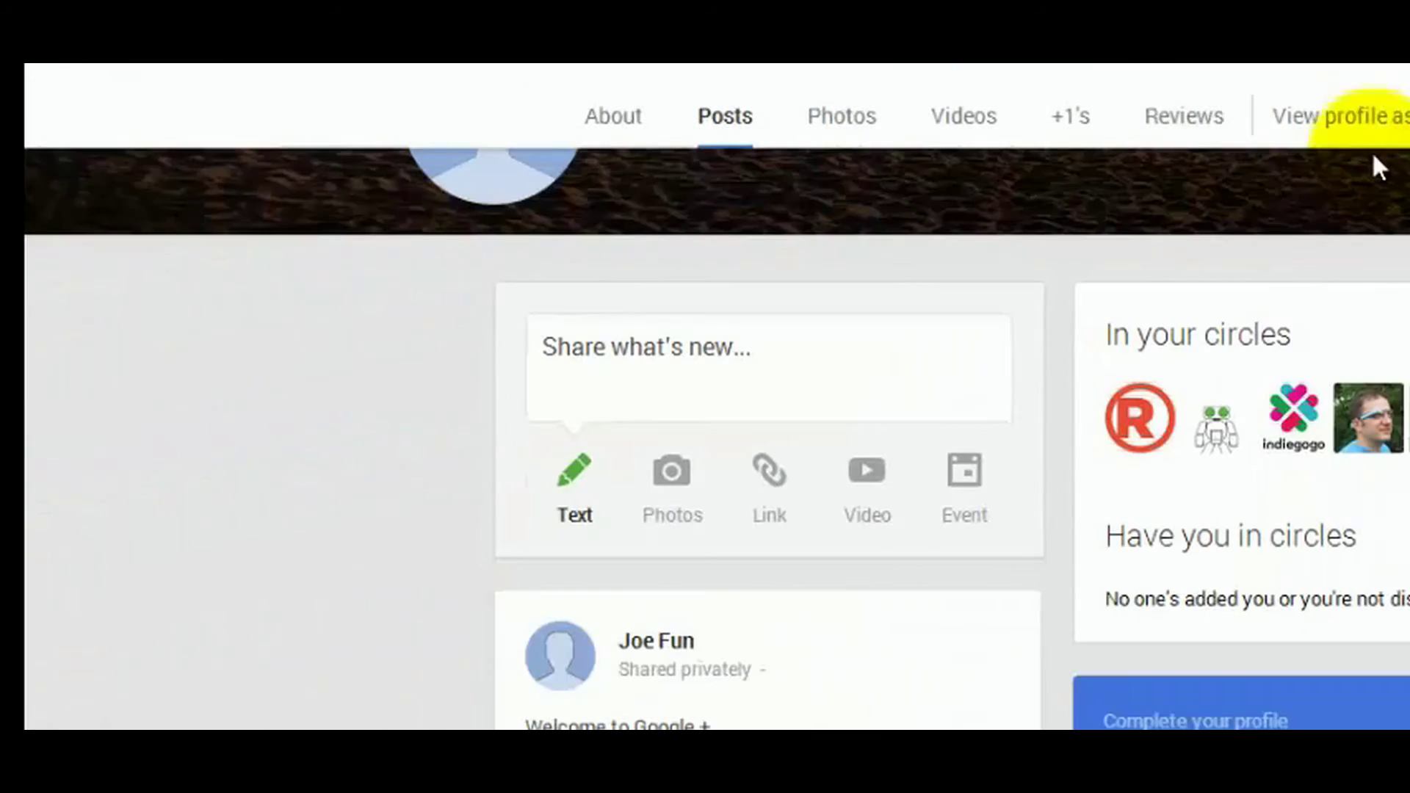
{"action": "mouse_move", "coordinate": [147, 65]}
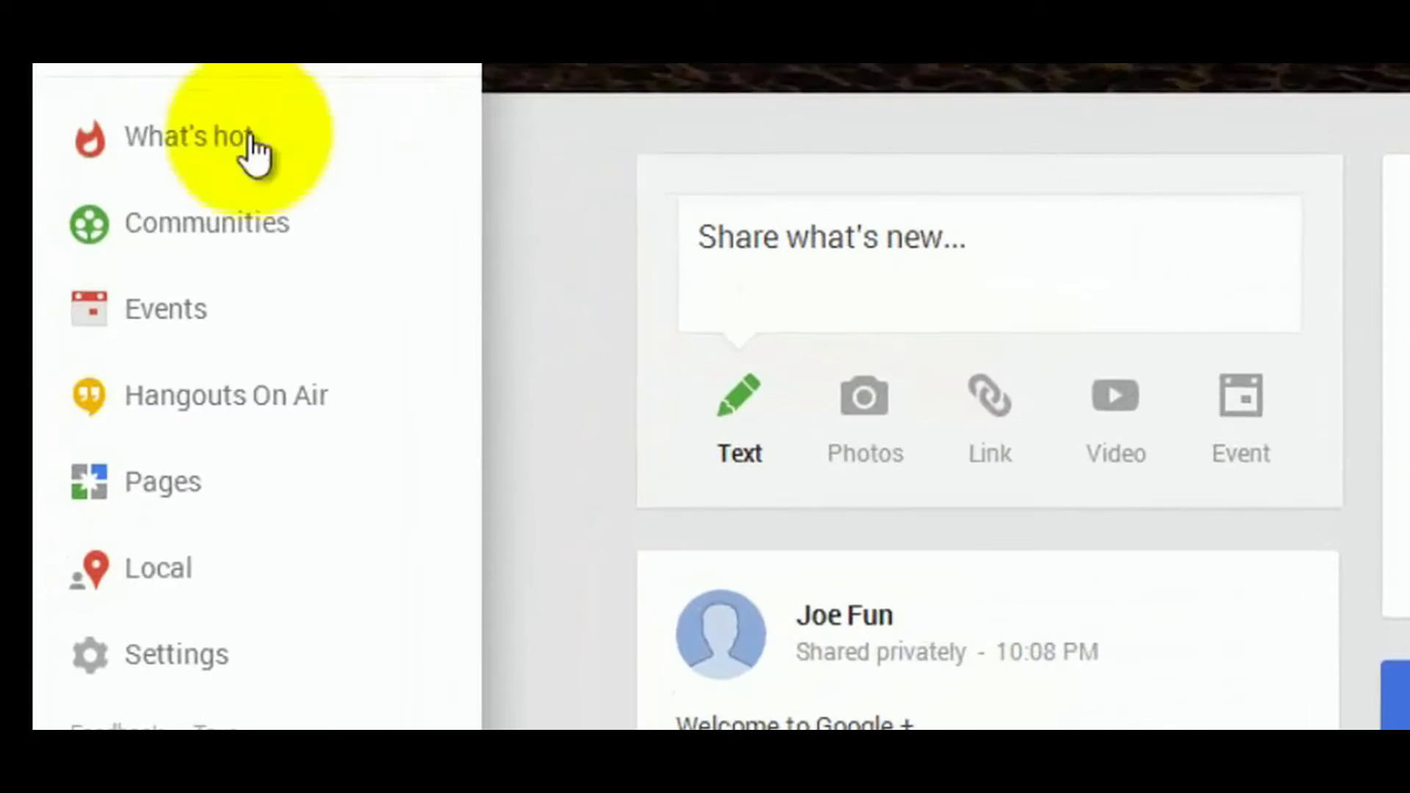
{"action": "left_click", "coordinate": [220, 483]}
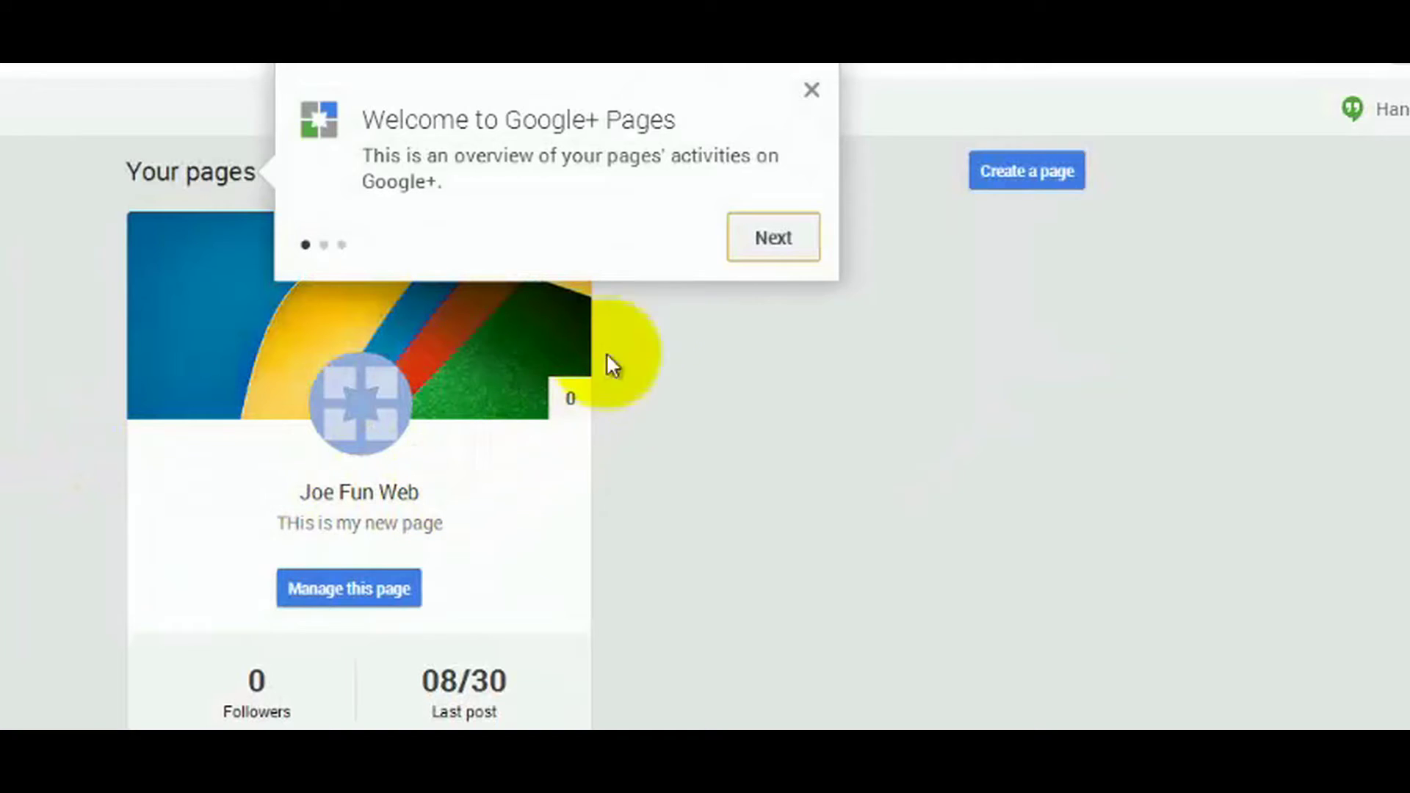
- Step through the Google+ Pages welcome tour and dismiss it
{"action": "left_click", "coordinate": [772, 235]}
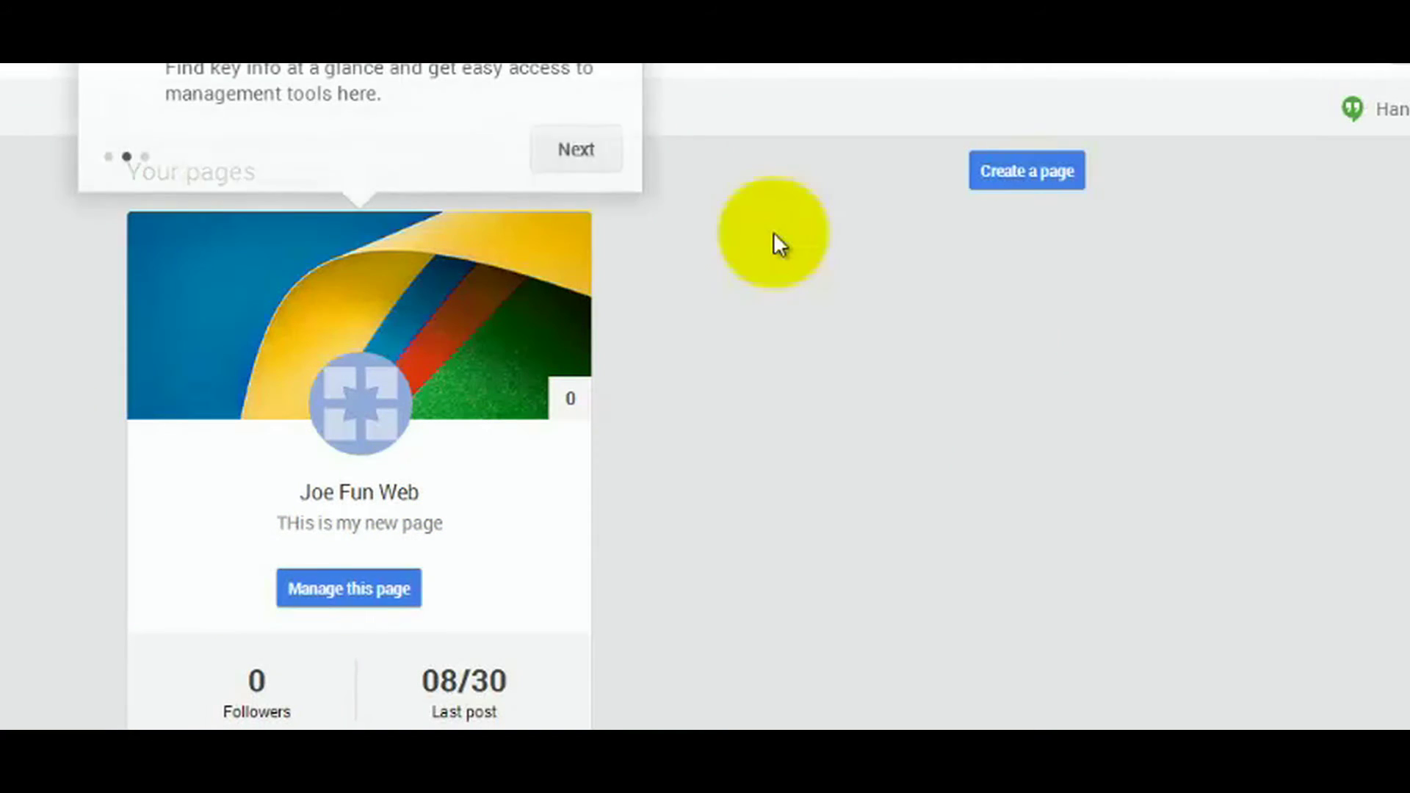
{"action": "left_click", "coordinate": [583, 151]}
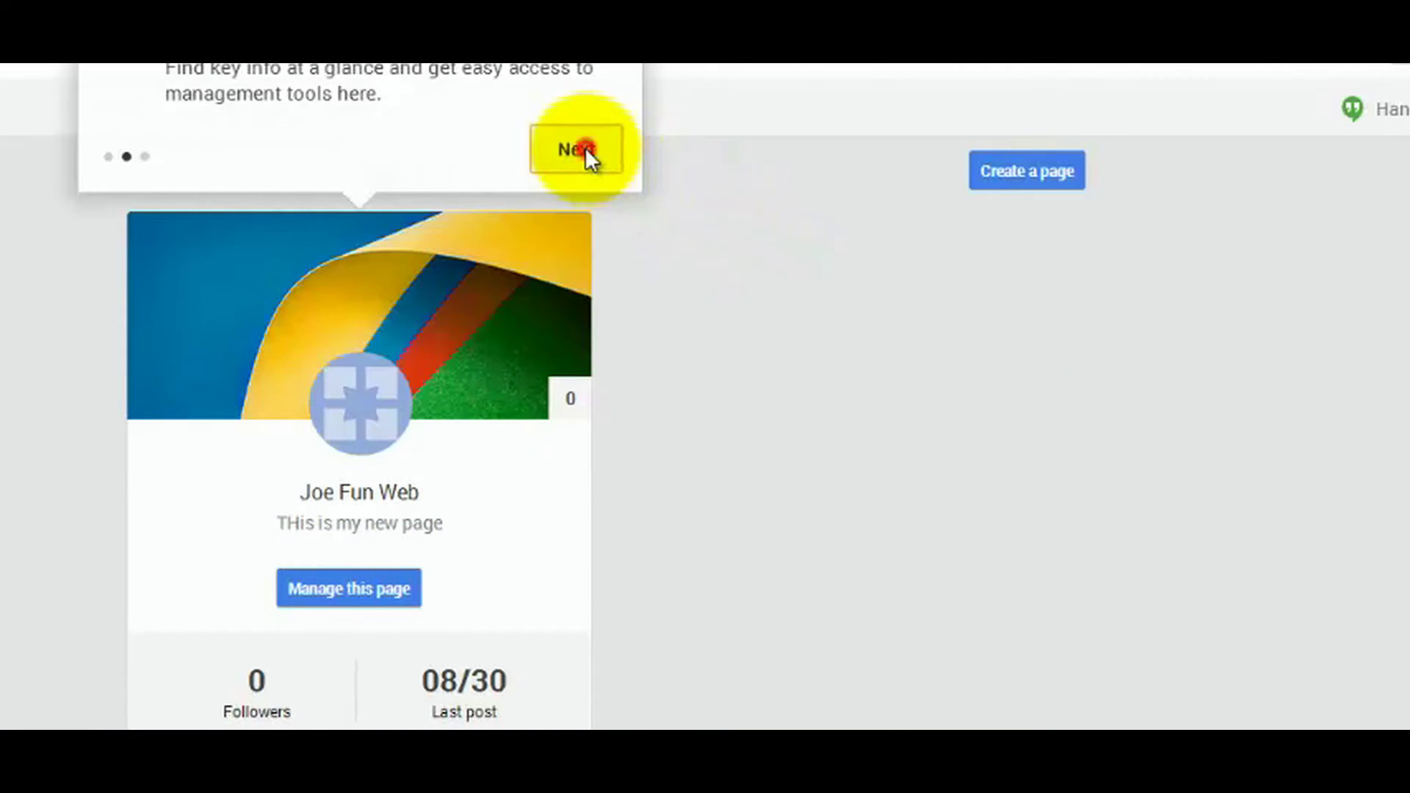
{"action": "left_click", "coordinate": [1304, 169]}
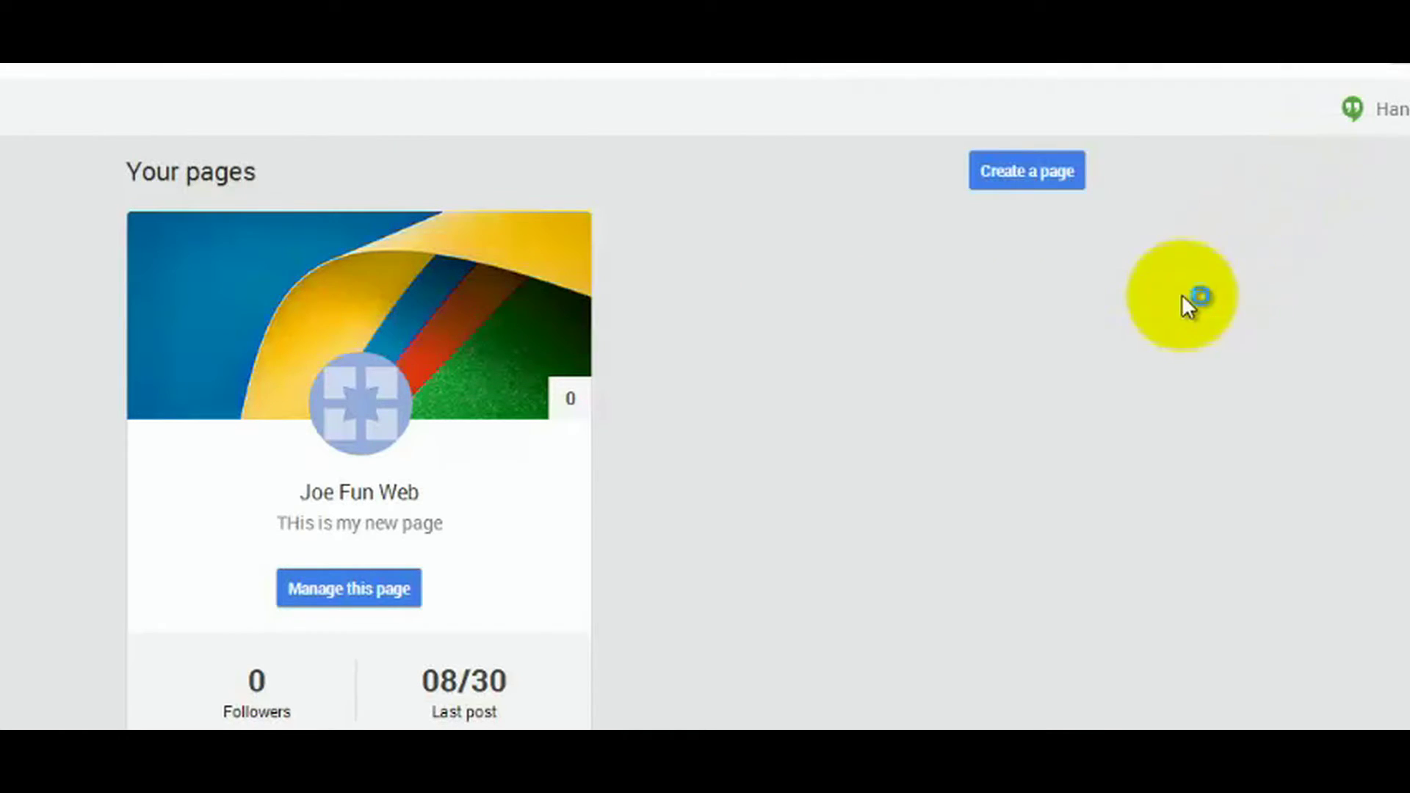
- Open the Joe Fun Web page for management and go through the Dashboard welcome tour to its end
{"action": "left_click", "coordinate": [353, 574]}
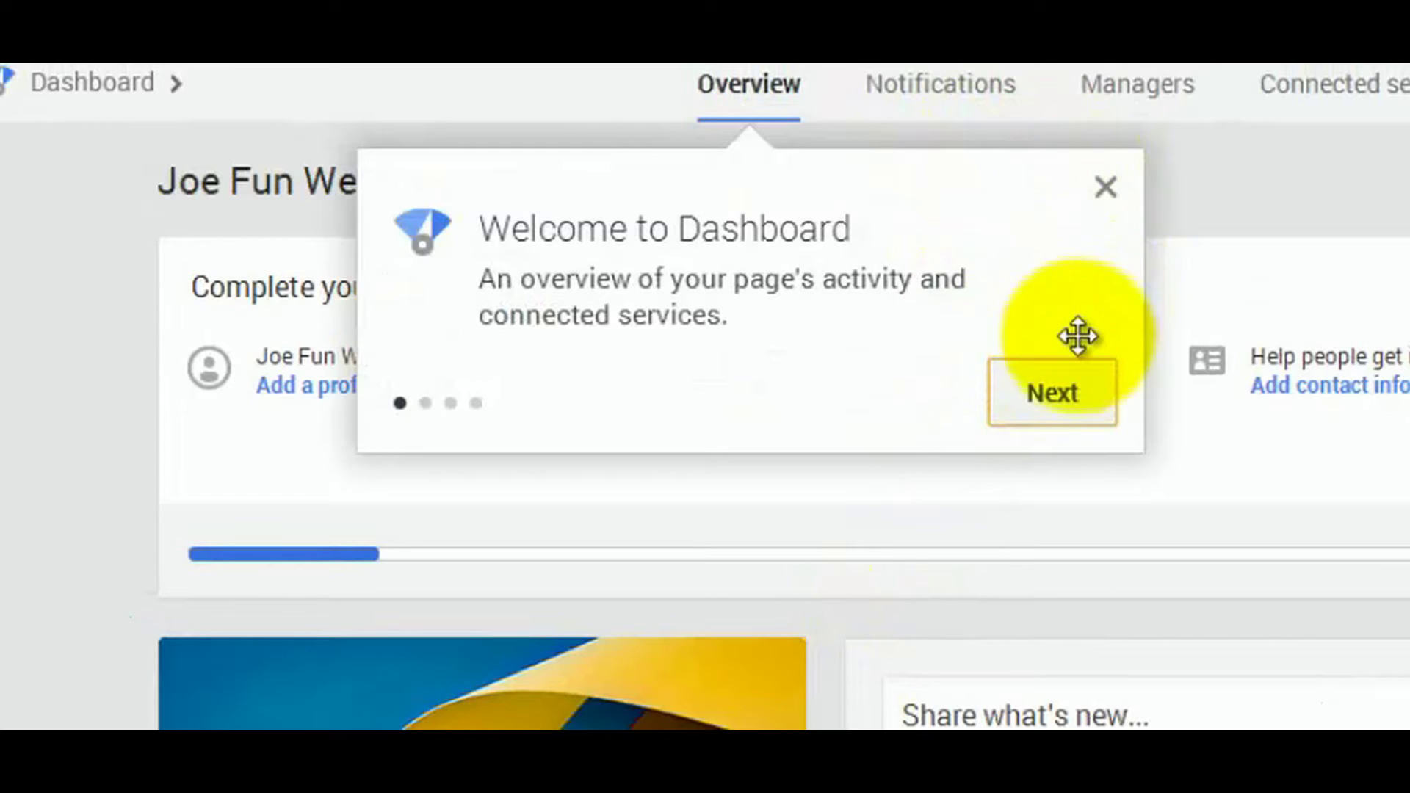
{"action": "left_click", "coordinate": [1062, 391]}
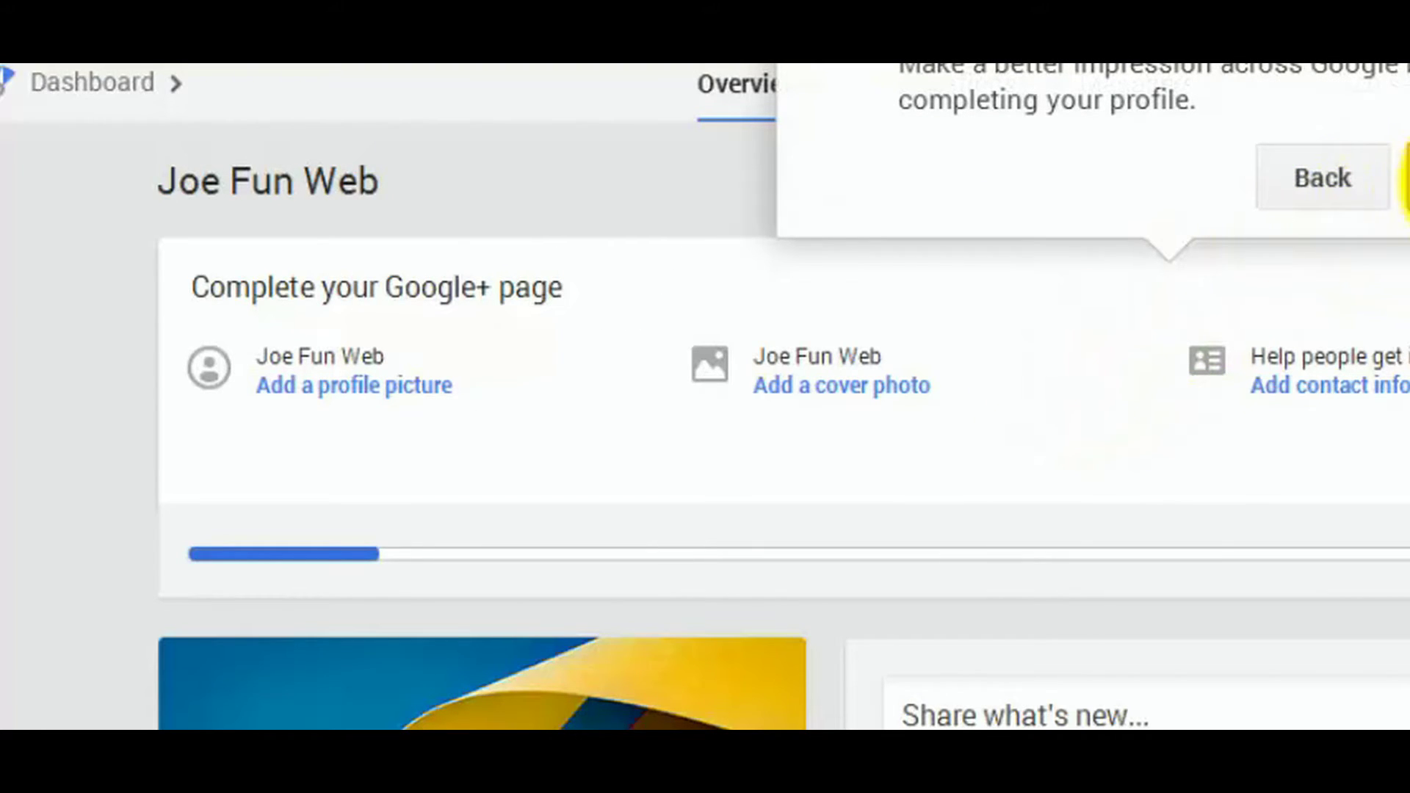
{"action": "left_click", "coordinate": [1406, 177]}
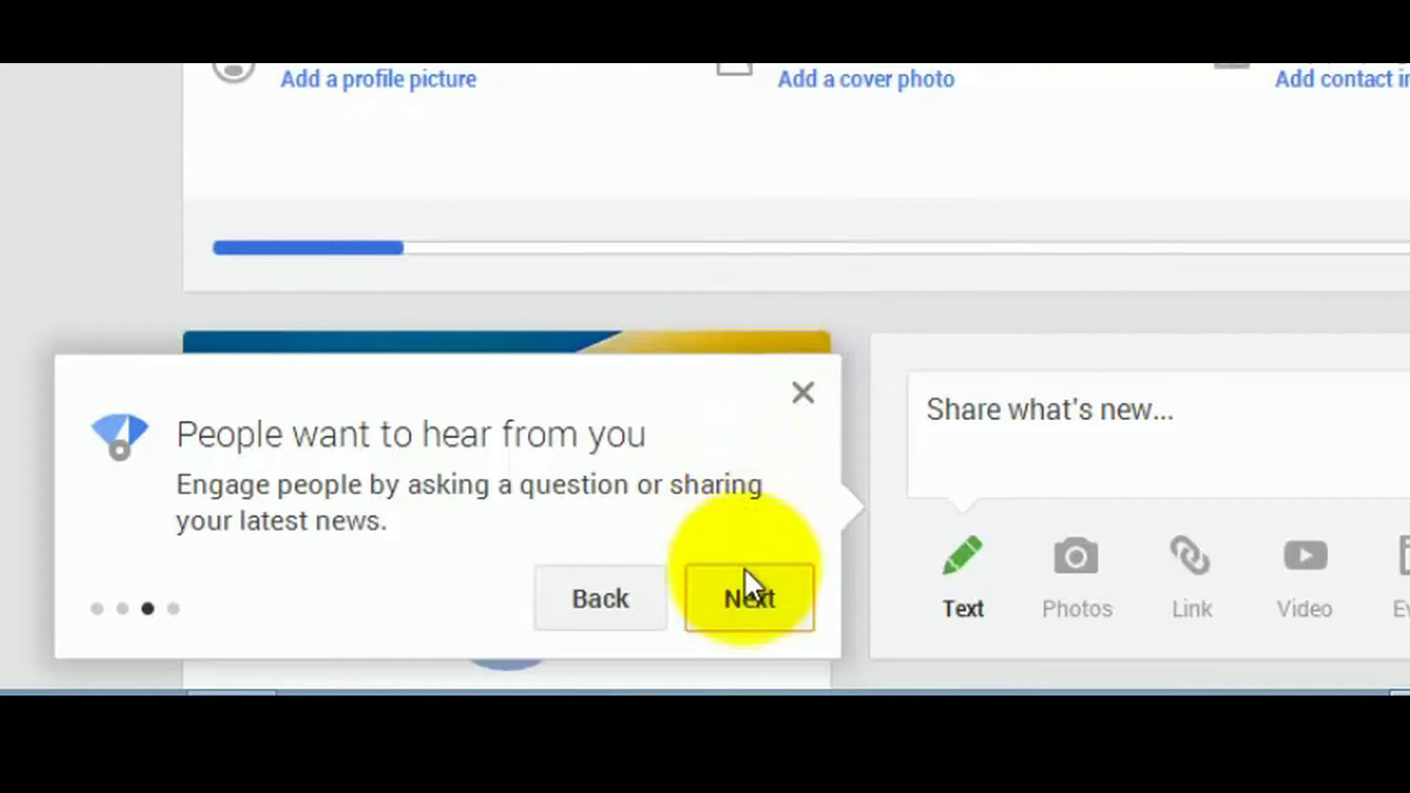
{"action": "left_click", "coordinate": [748, 595]}
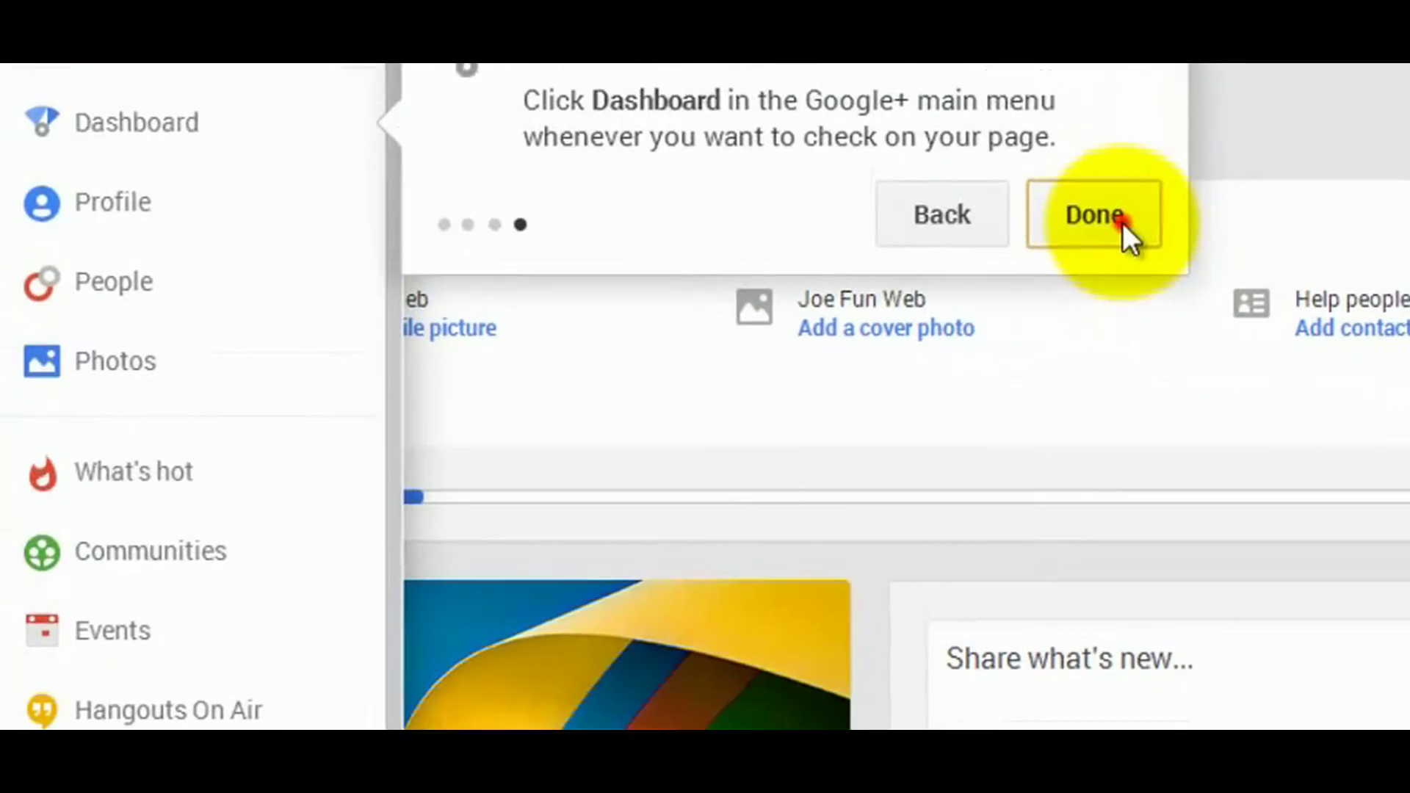
{"action": "left_click", "coordinate": [1116, 220]}
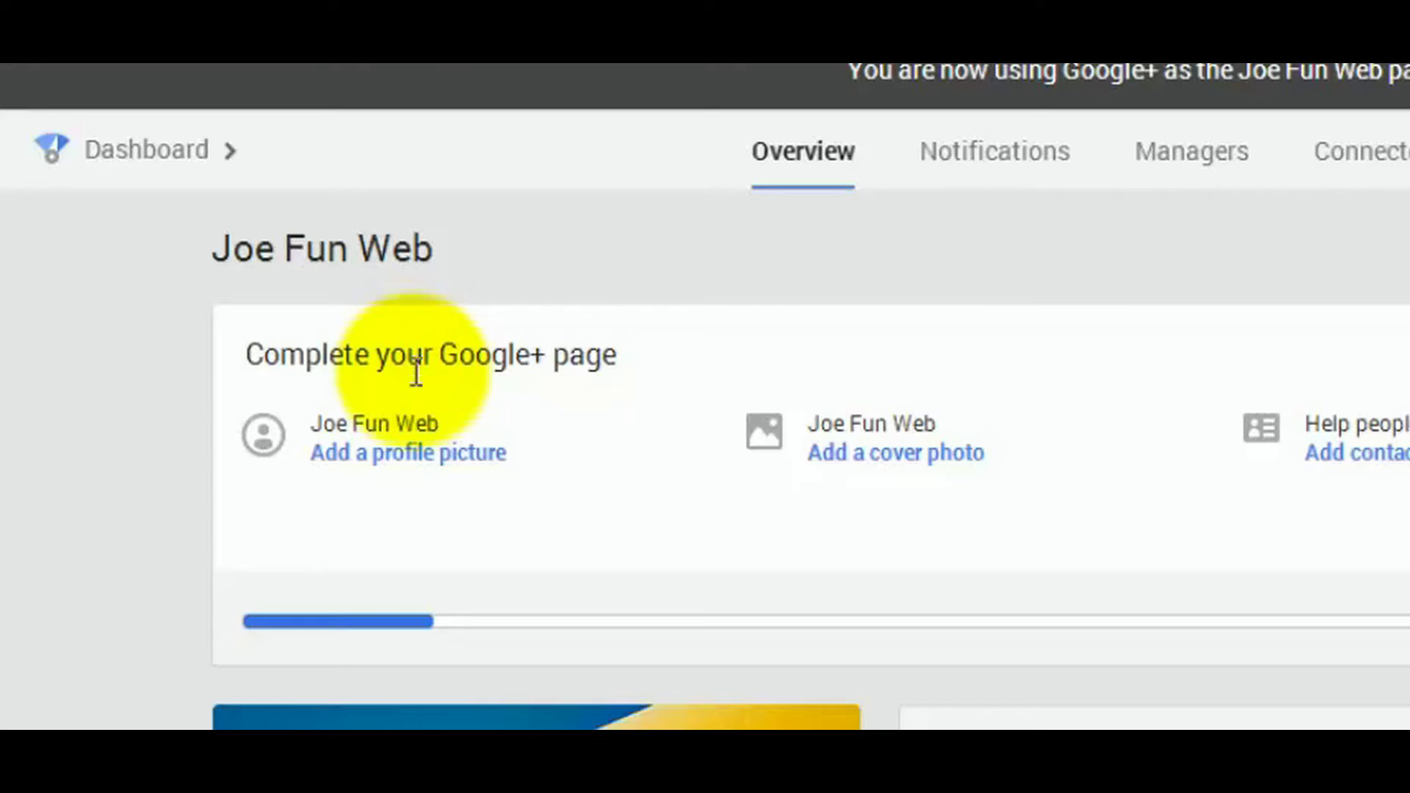
- Set a plain green image as the Google+ page's profile photo and continue to the cover photo stage
{"action": "left_click", "coordinate": [398, 453]}
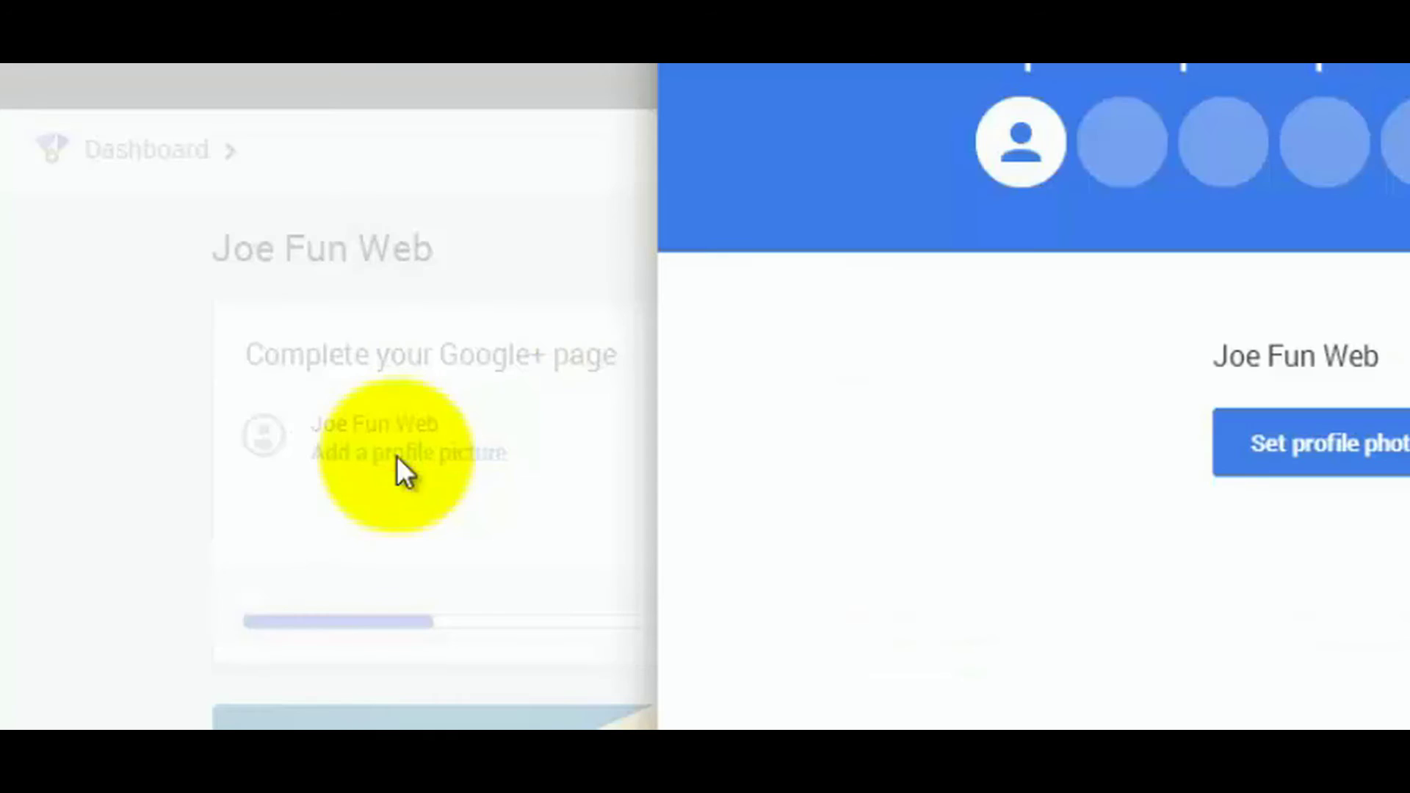
{"action": "left_click", "coordinate": [396, 456]}
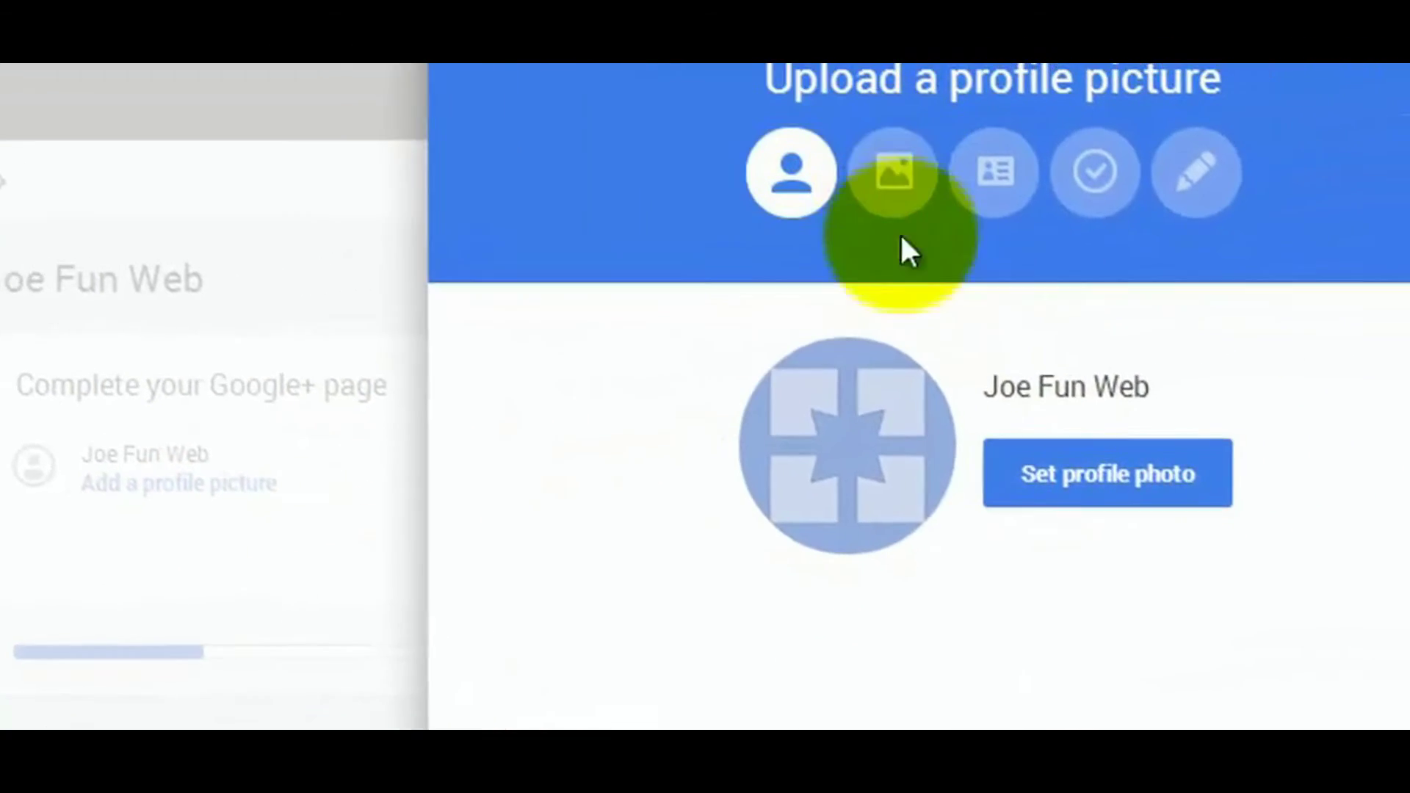
{"action": "left_click", "coordinate": [1141, 481]}
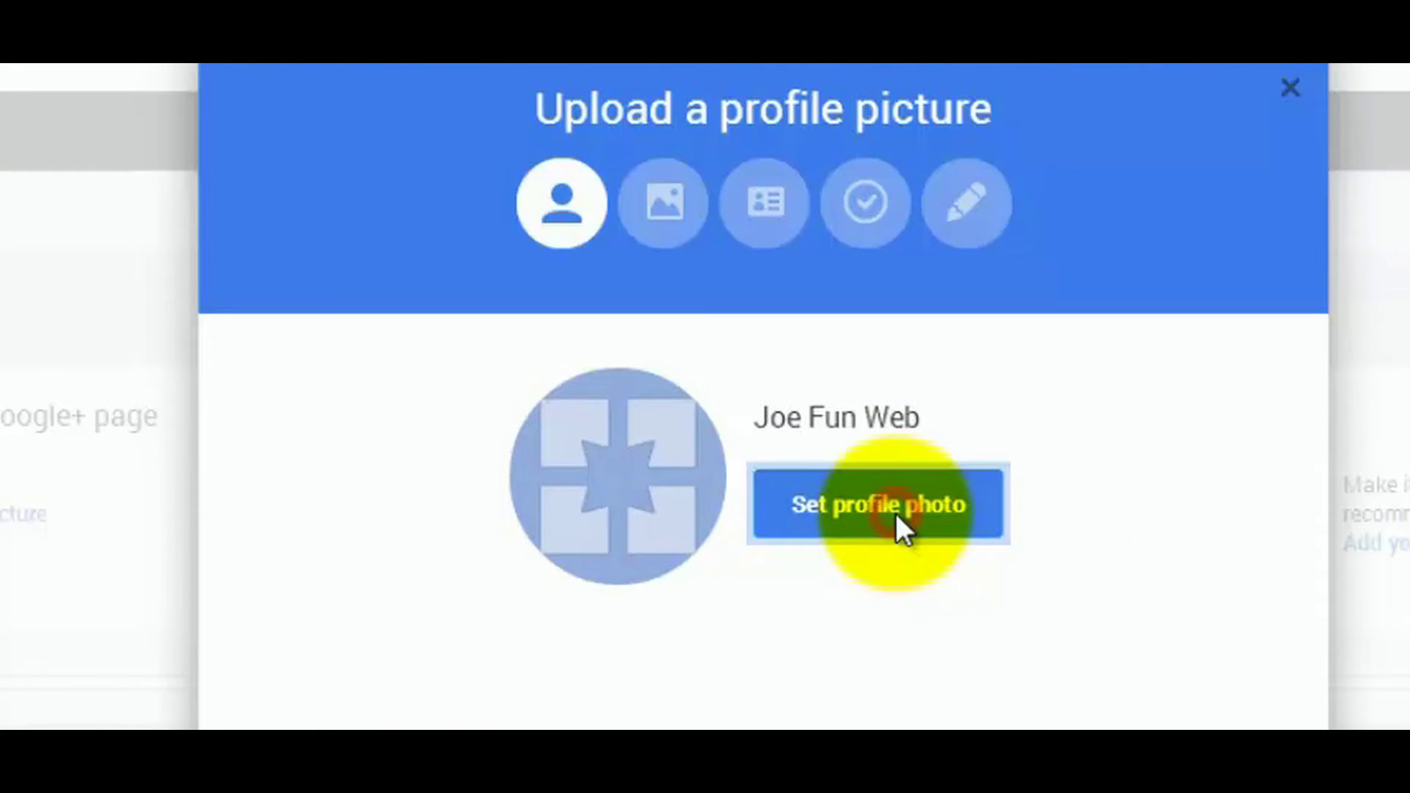
{"action": "left_click", "coordinate": [906, 342]}
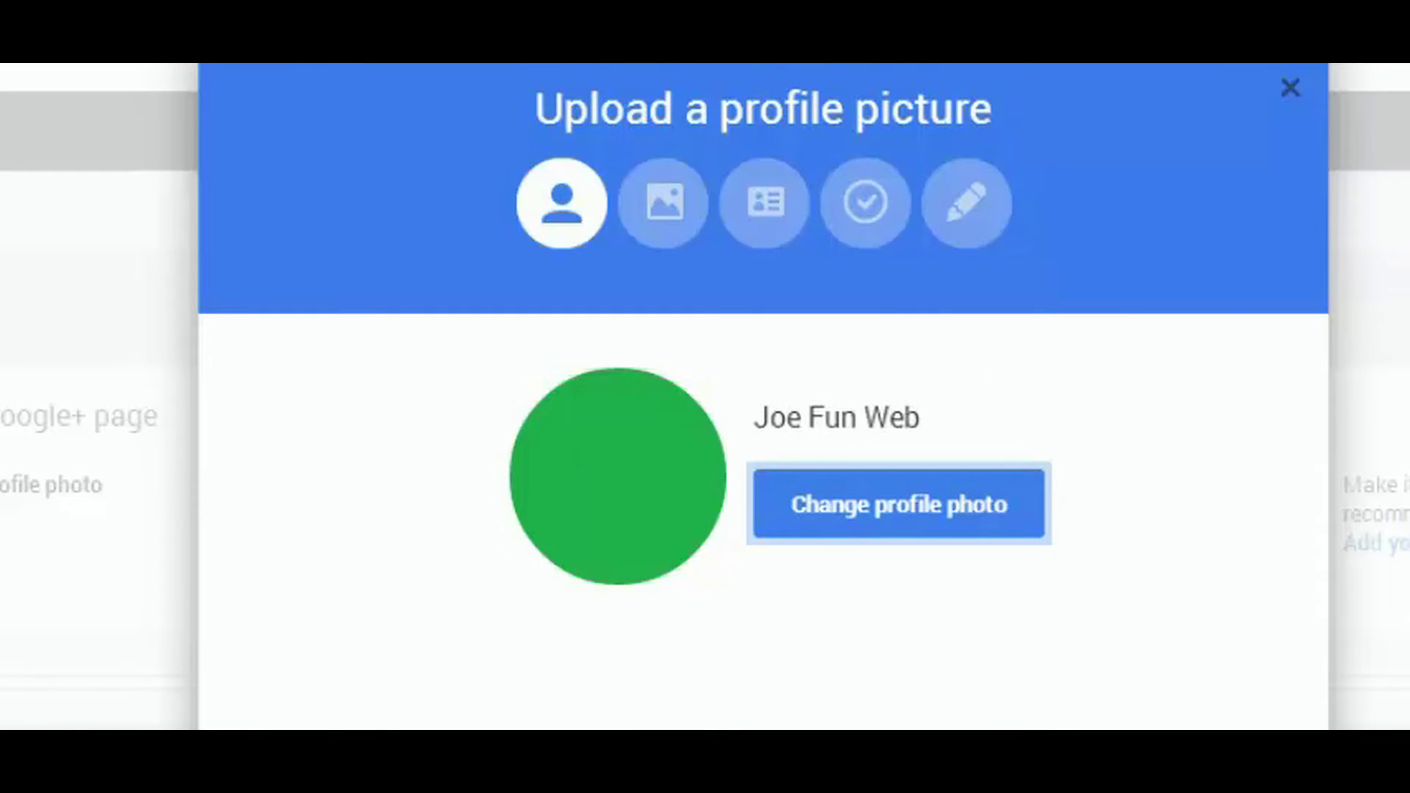
{"action": "left_click", "coordinate": [1197, 721]}
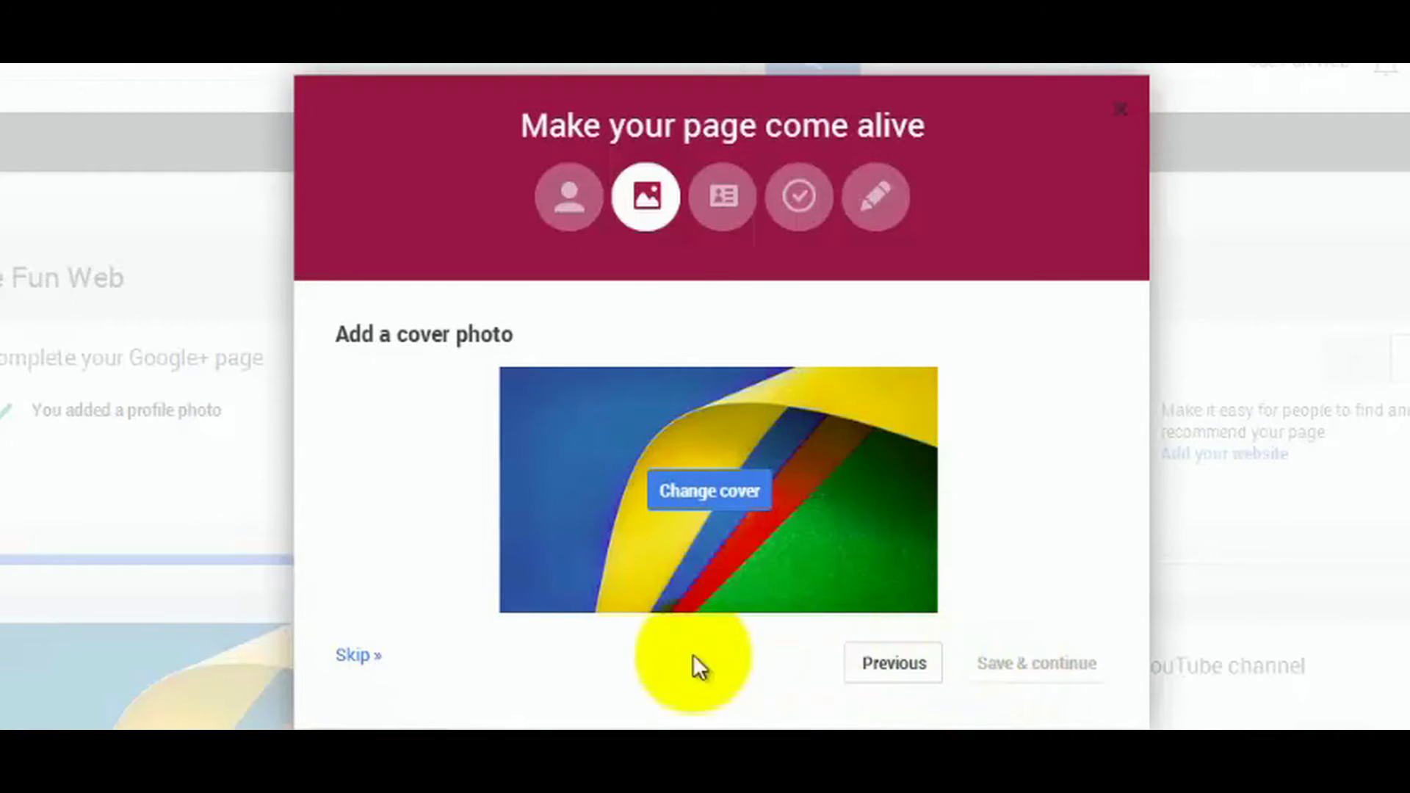
- Skip the cover photo and contact details stages of the page setup
{"action": "left_click", "coordinate": [360, 653]}
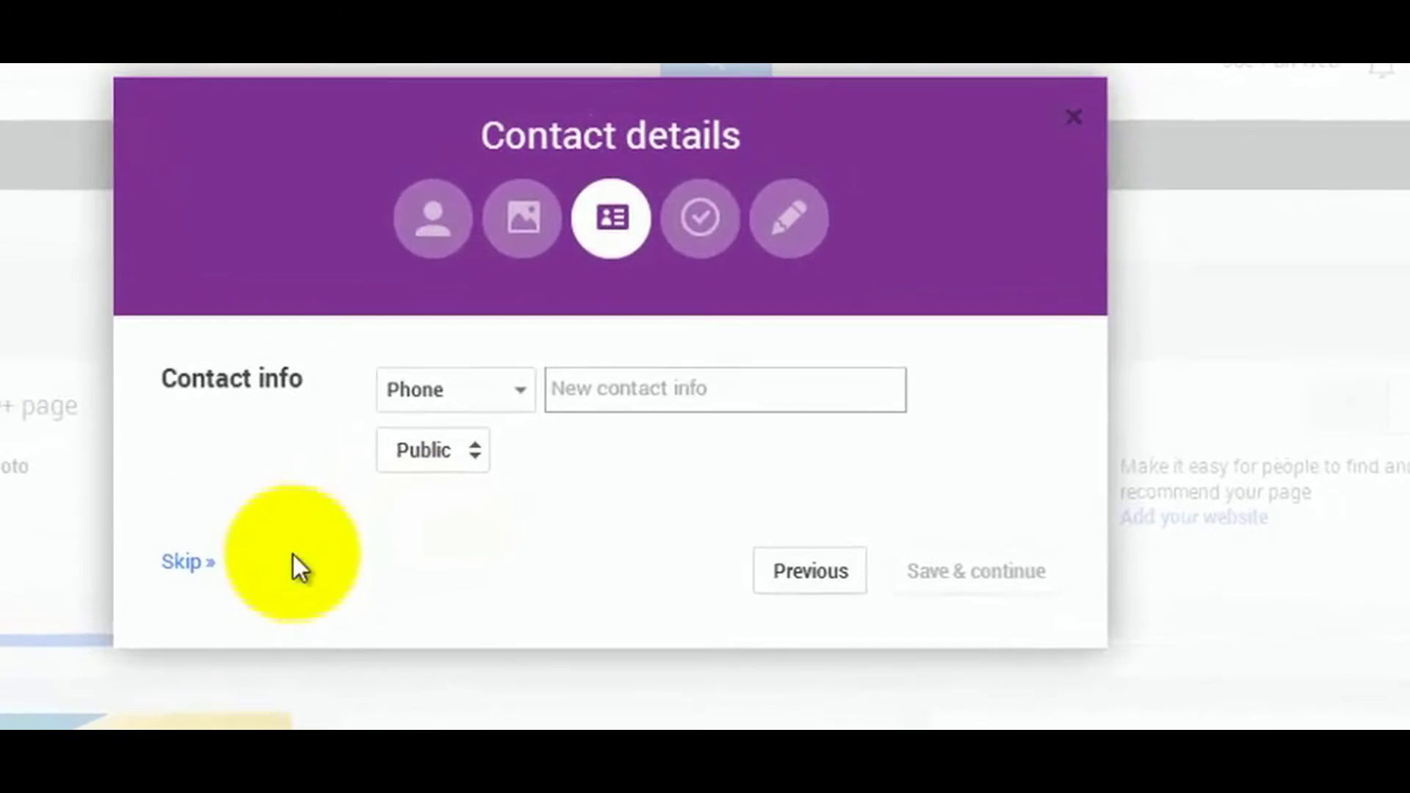
{"action": "left_click", "coordinate": [448, 452]}
{"action": "left_click", "coordinate": [270, 456]}
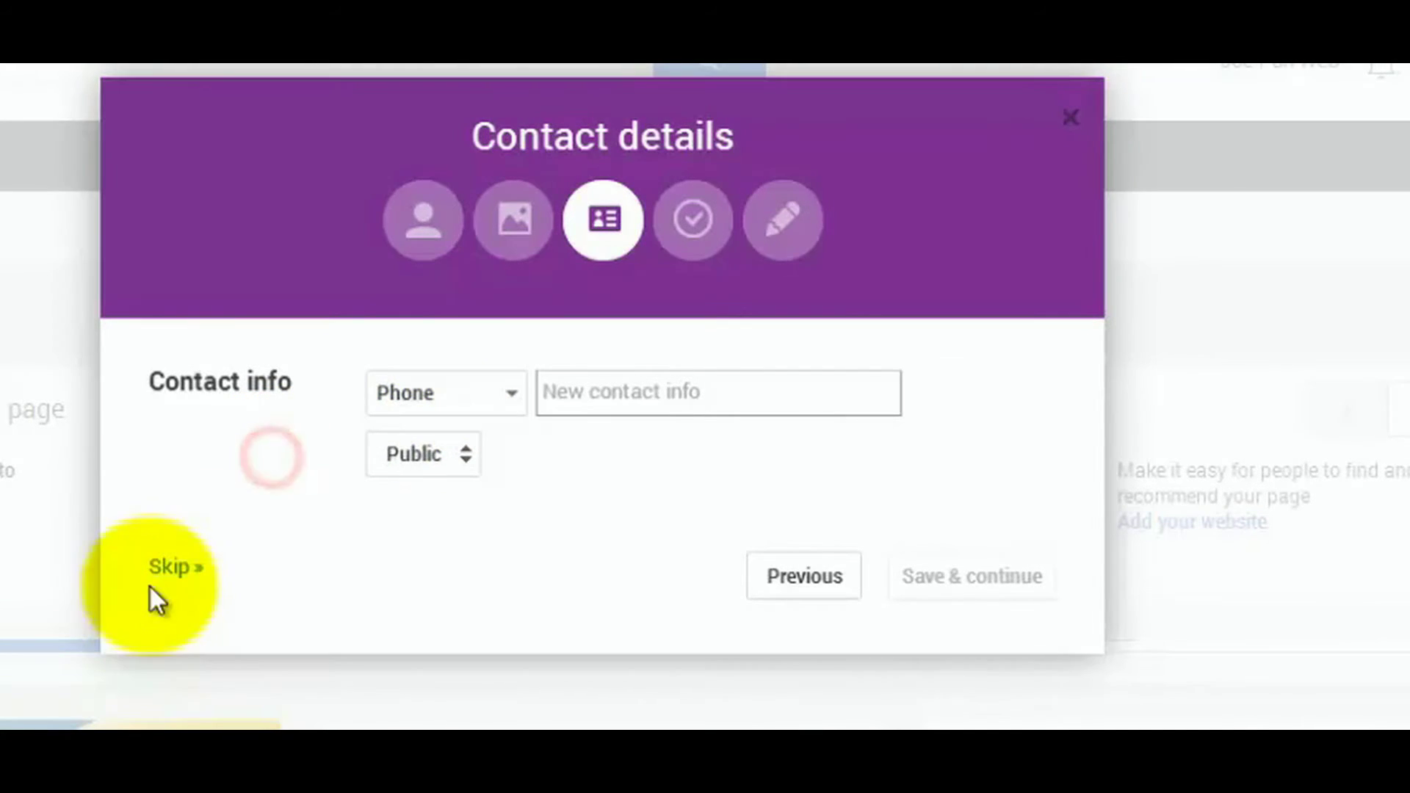
{"action": "left_click", "coordinate": [170, 567]}
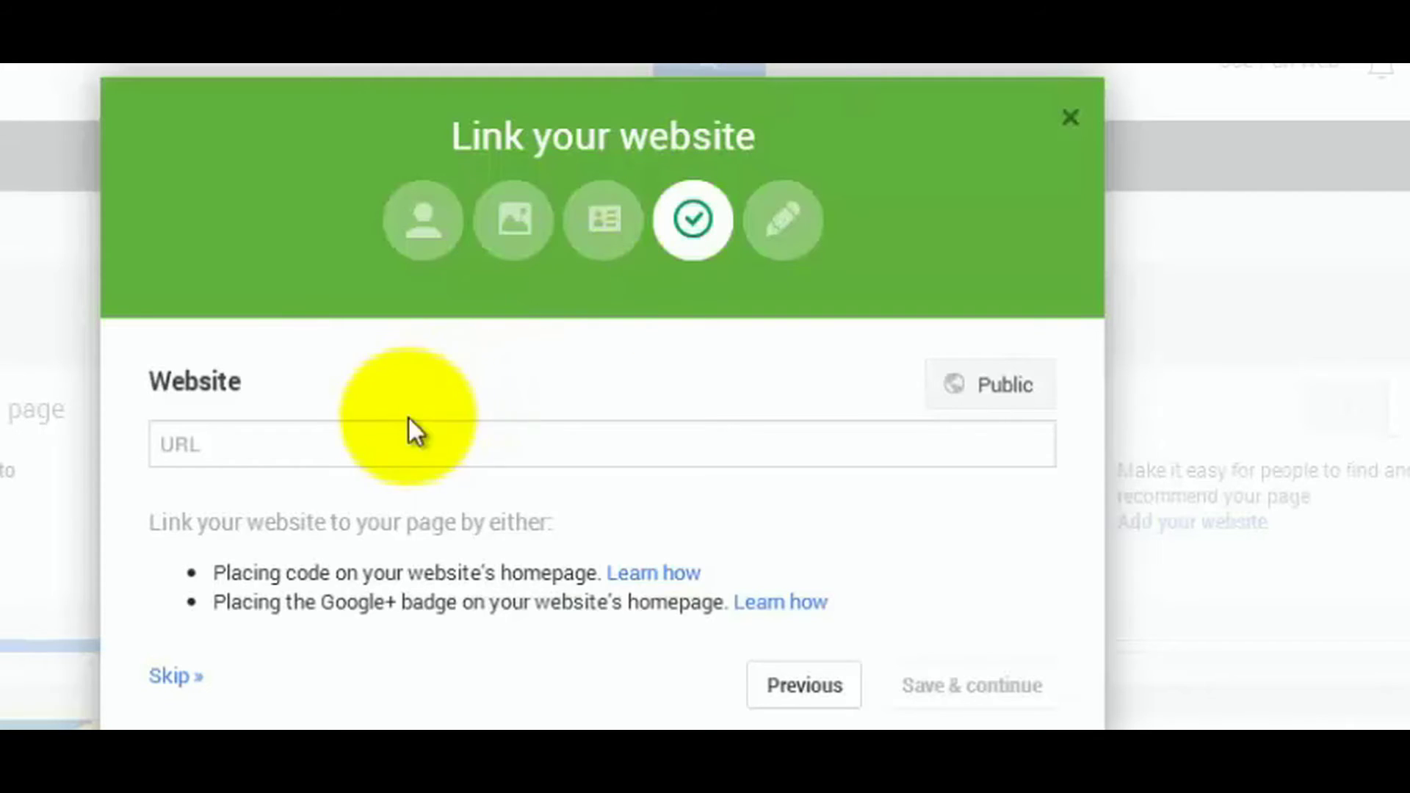
{"action": "left_click", "coordinate": [390, 431]}
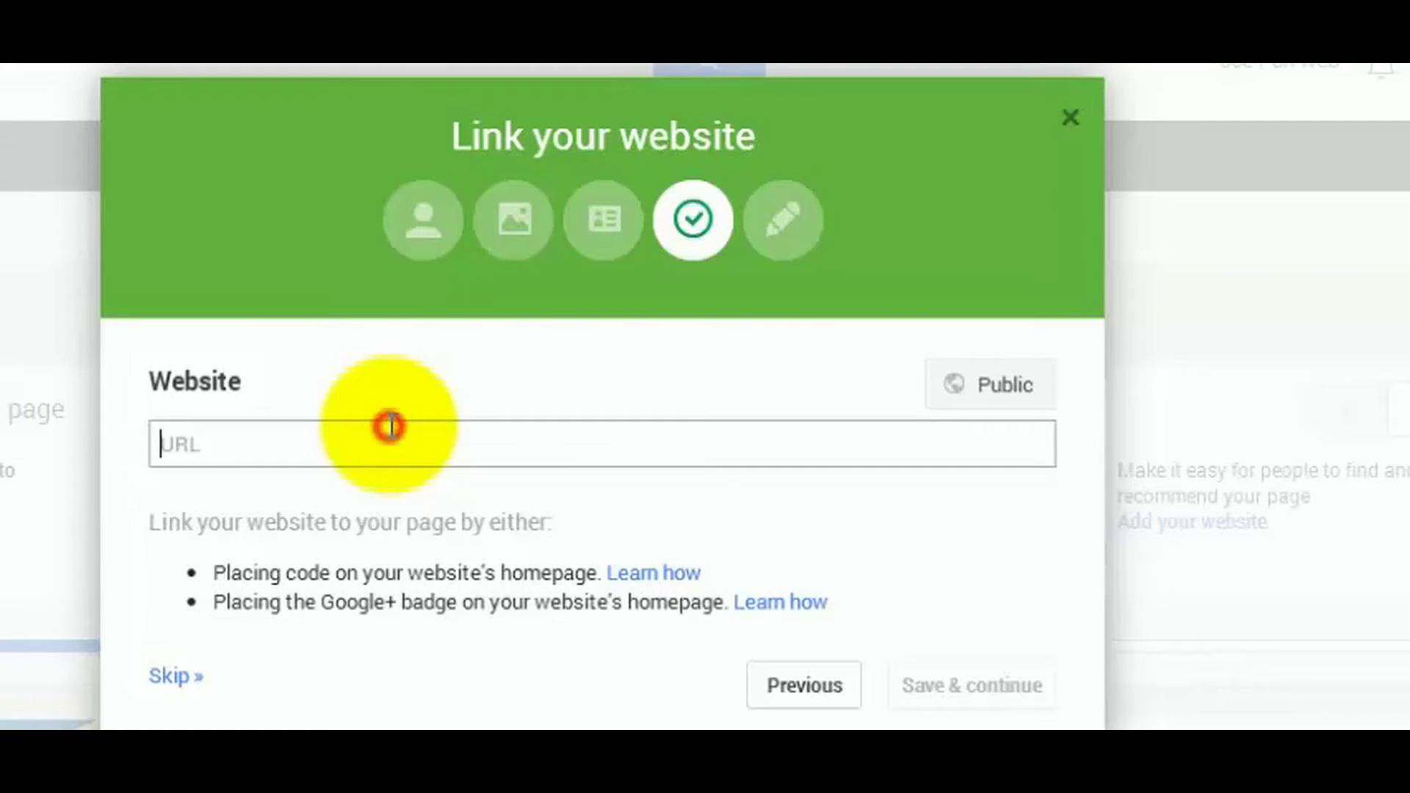
{"action": "type", "text": "https://sites.google.com/site/joefunweb"}
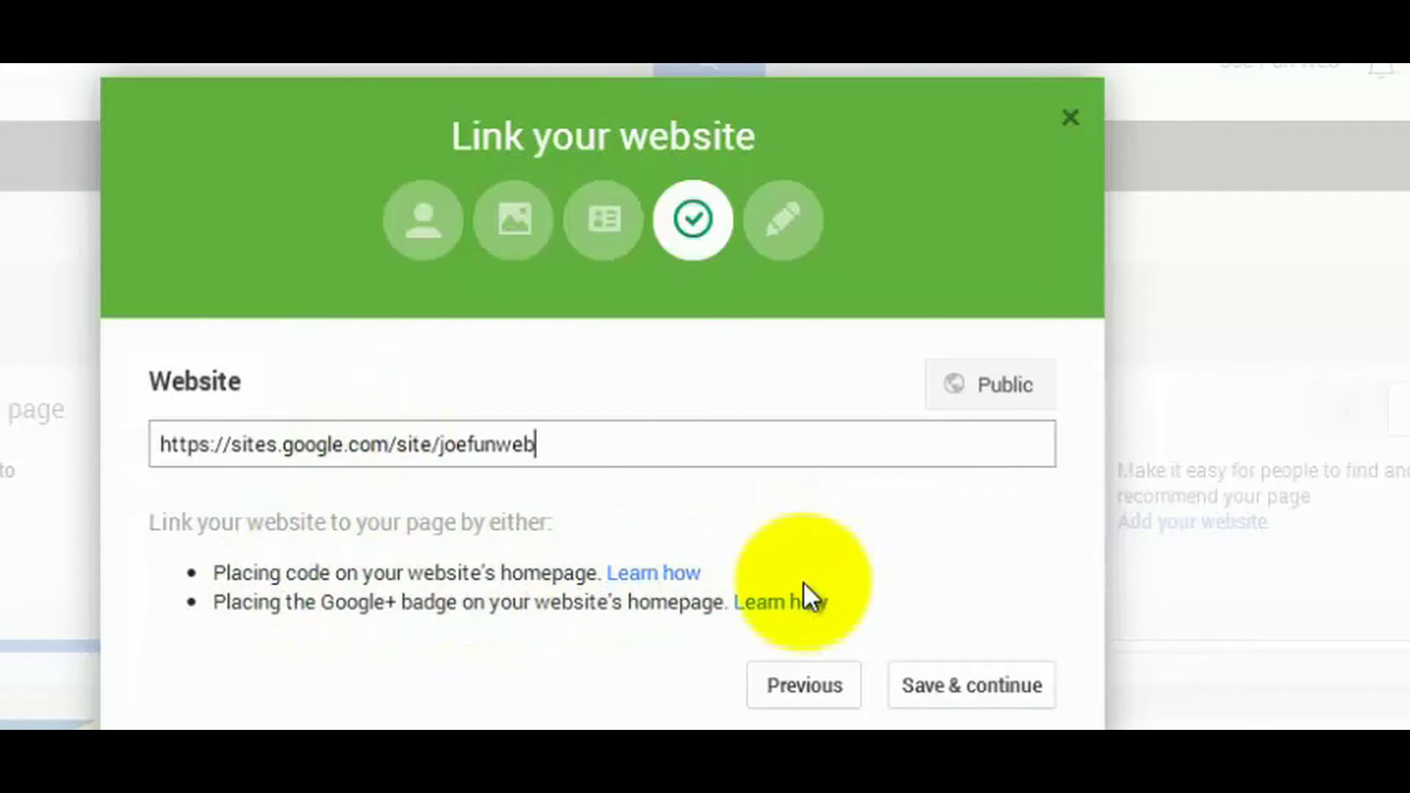
{"action": "left_click", "coordinate": [958, 674]}
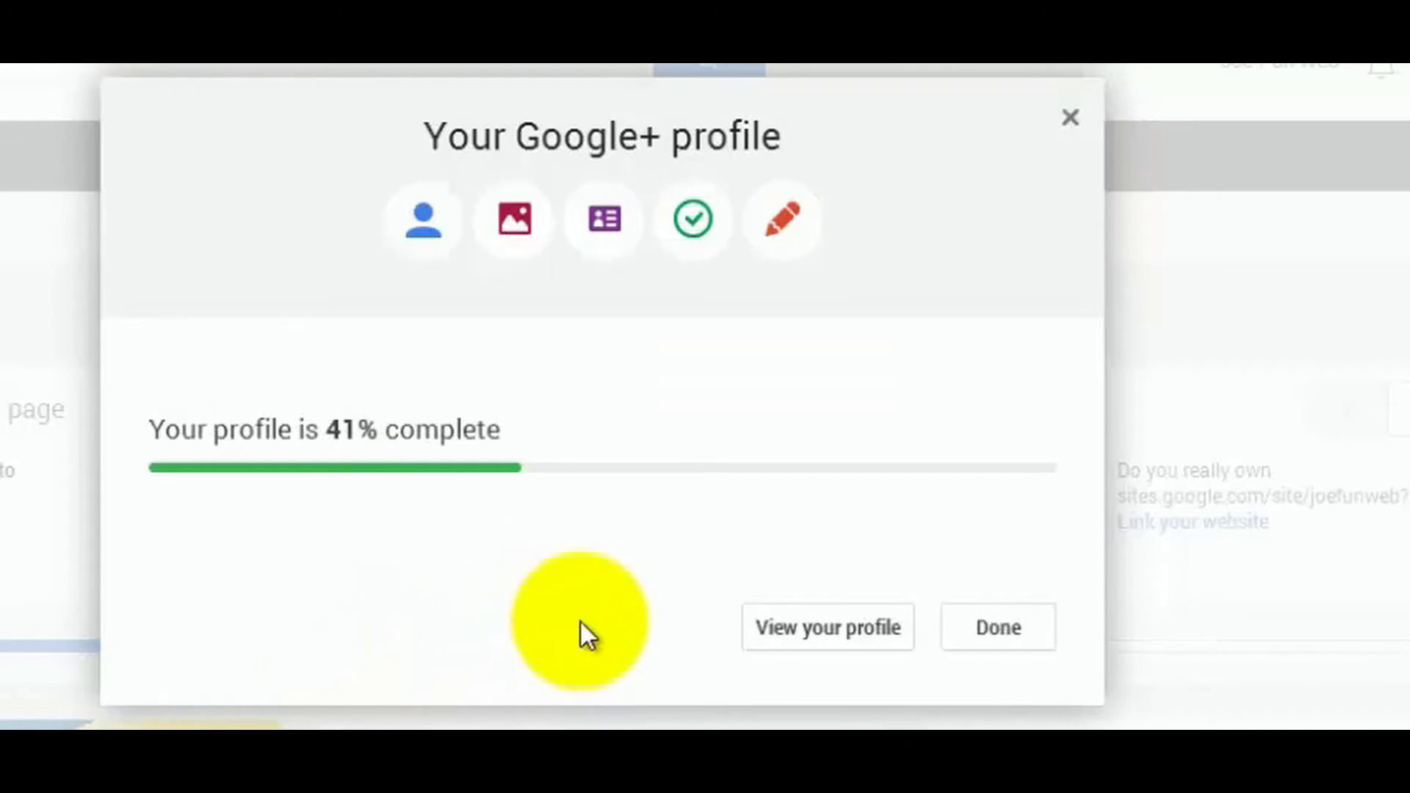
{"action": "left_click", "coordinate": [985, 621]}
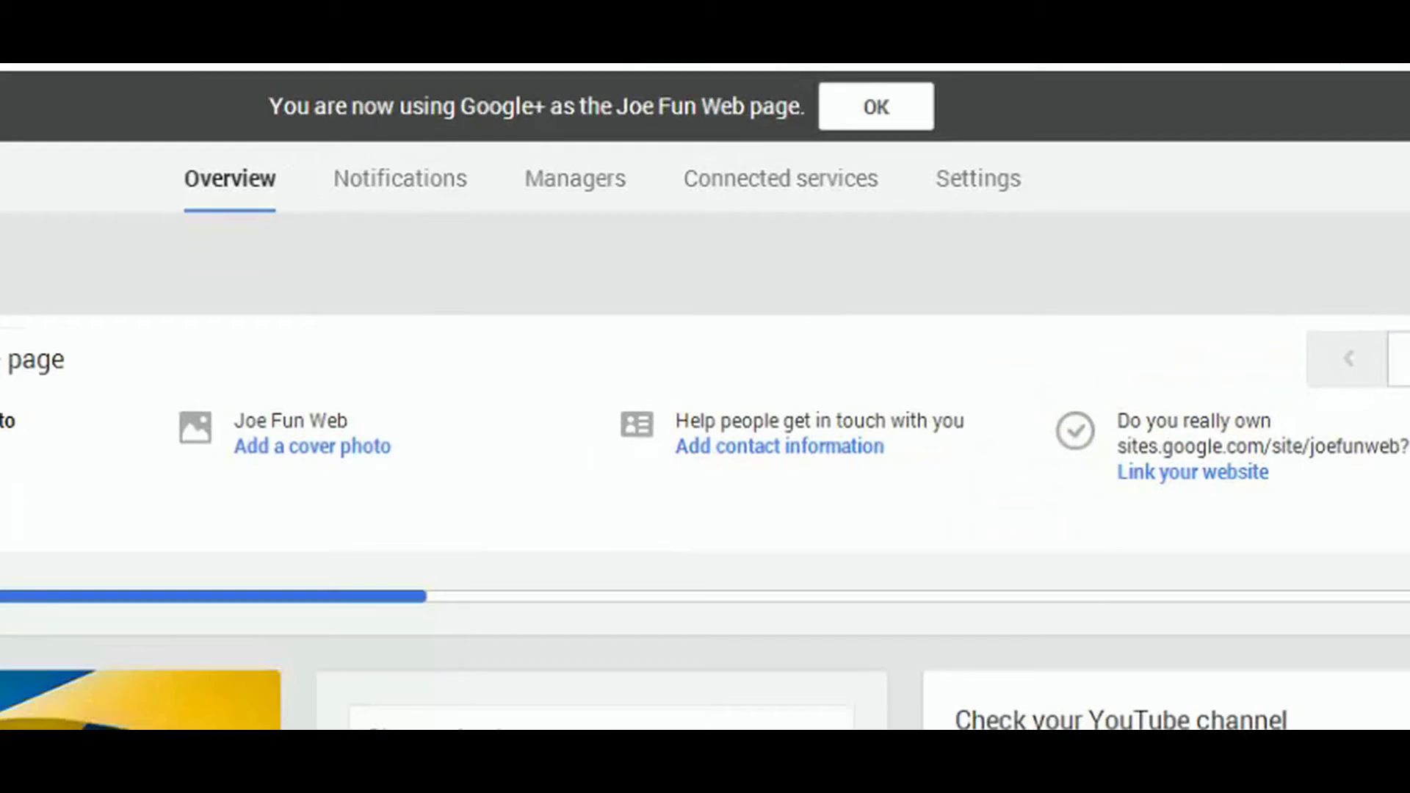
- Look over the page's dashboard overview and check its notifications
{"action": "scroll", "coordinate": [705, 441], "scroll_direction": "down", "scroll_amount": 5}
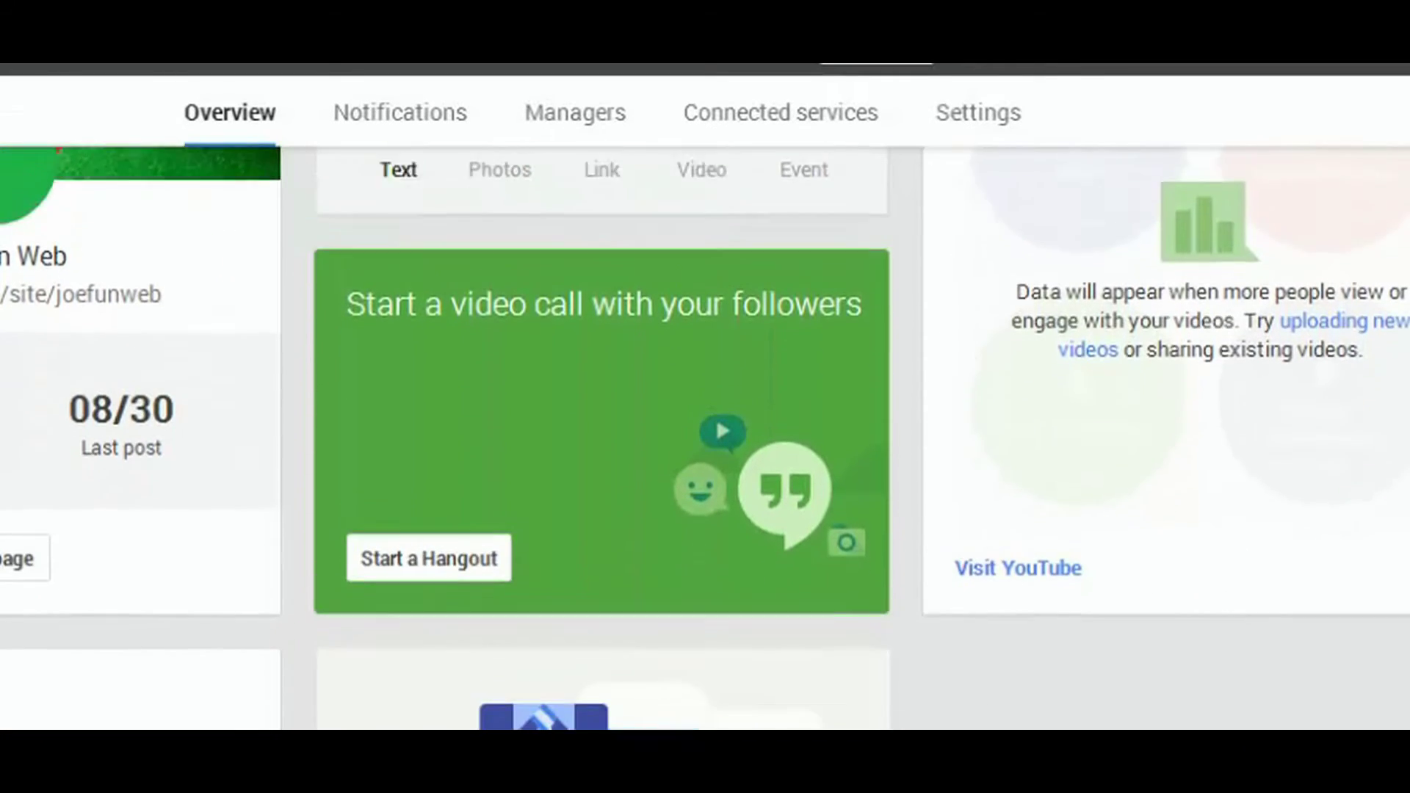
{"action": "scroll", "coordinate": [639, 277], "scroll_direction": "up", "scroll_amount": 5}
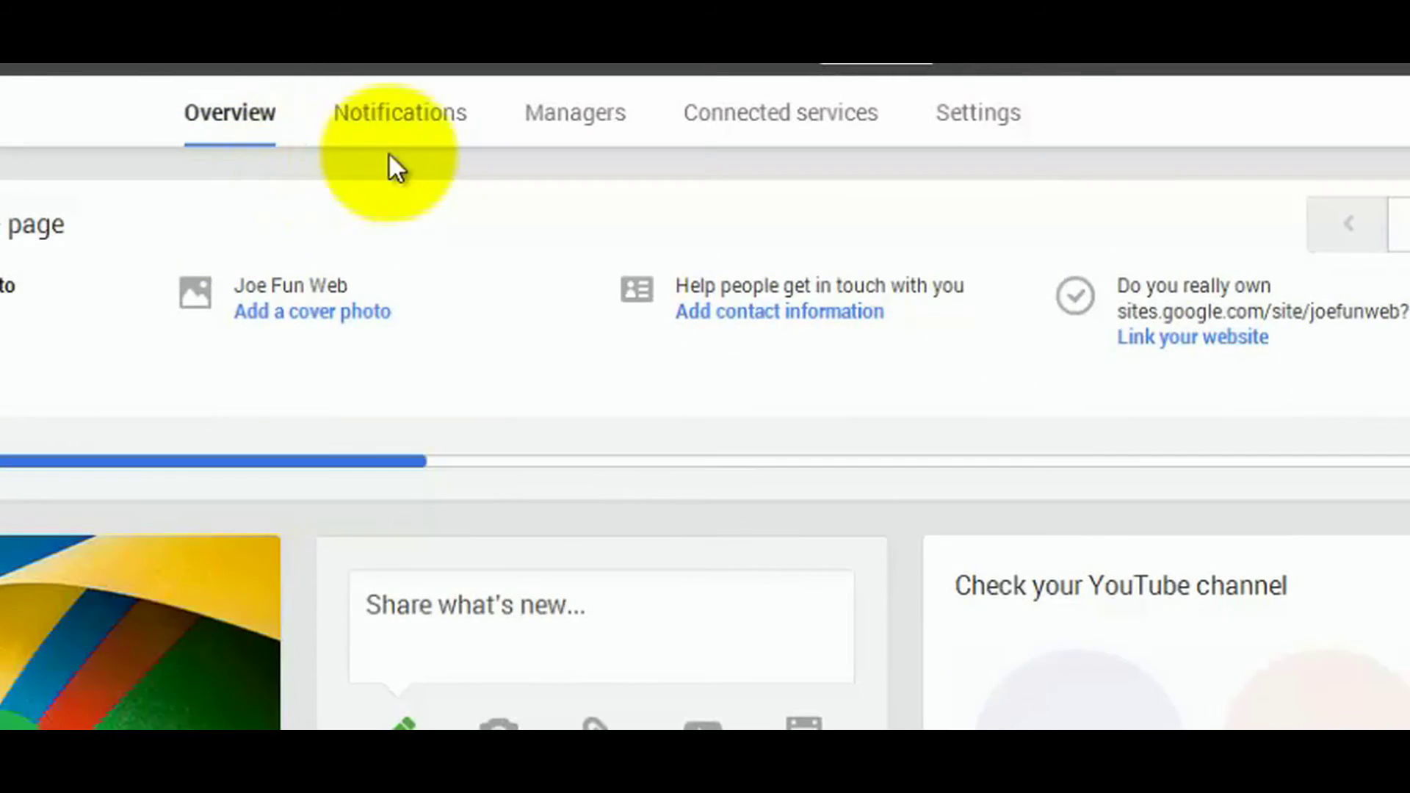
{"action": "left_click", "coordinate": [404, 132]}
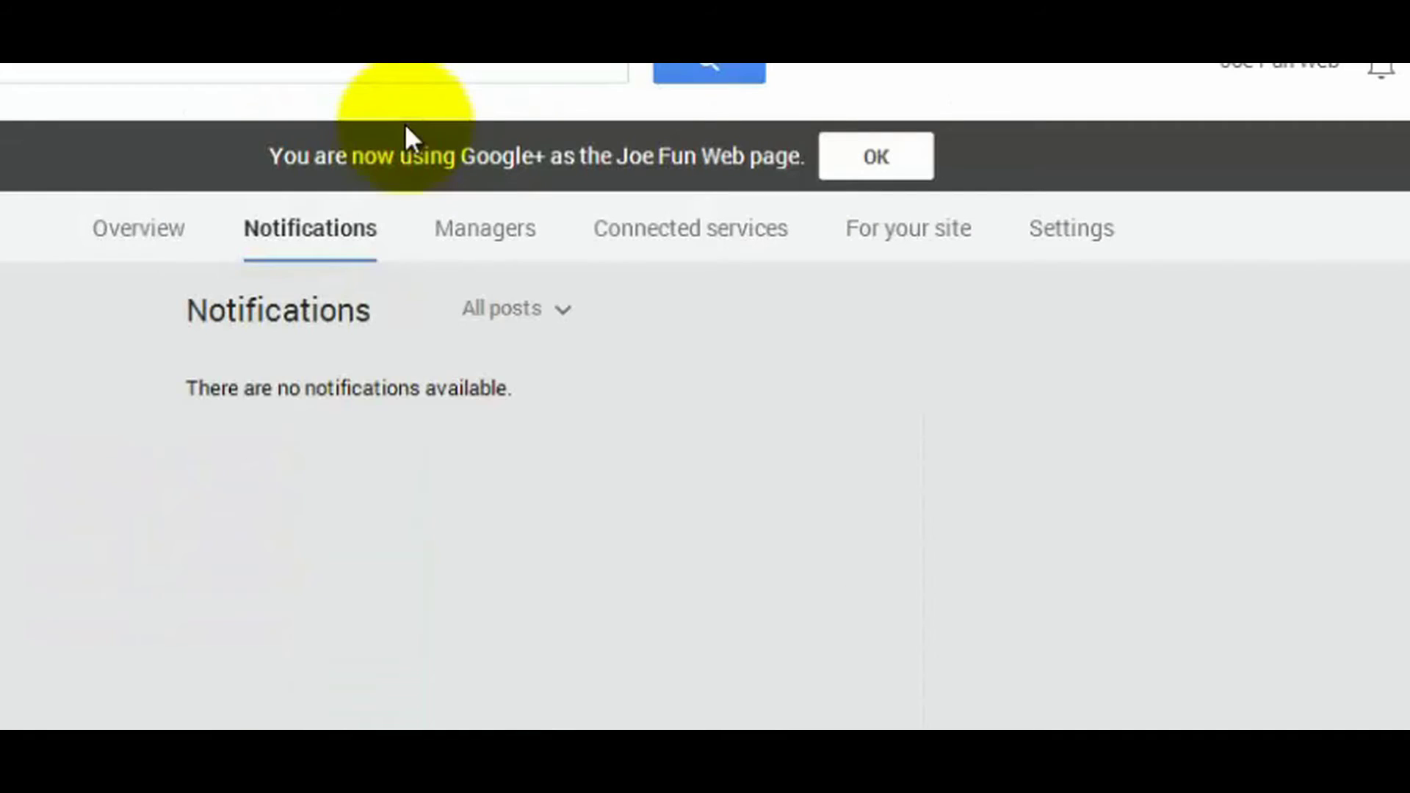
- View the page's managers and the form for inviting new managers, and cancel the invitation
{"action": "left_click", "coordinate": [483, 229]}
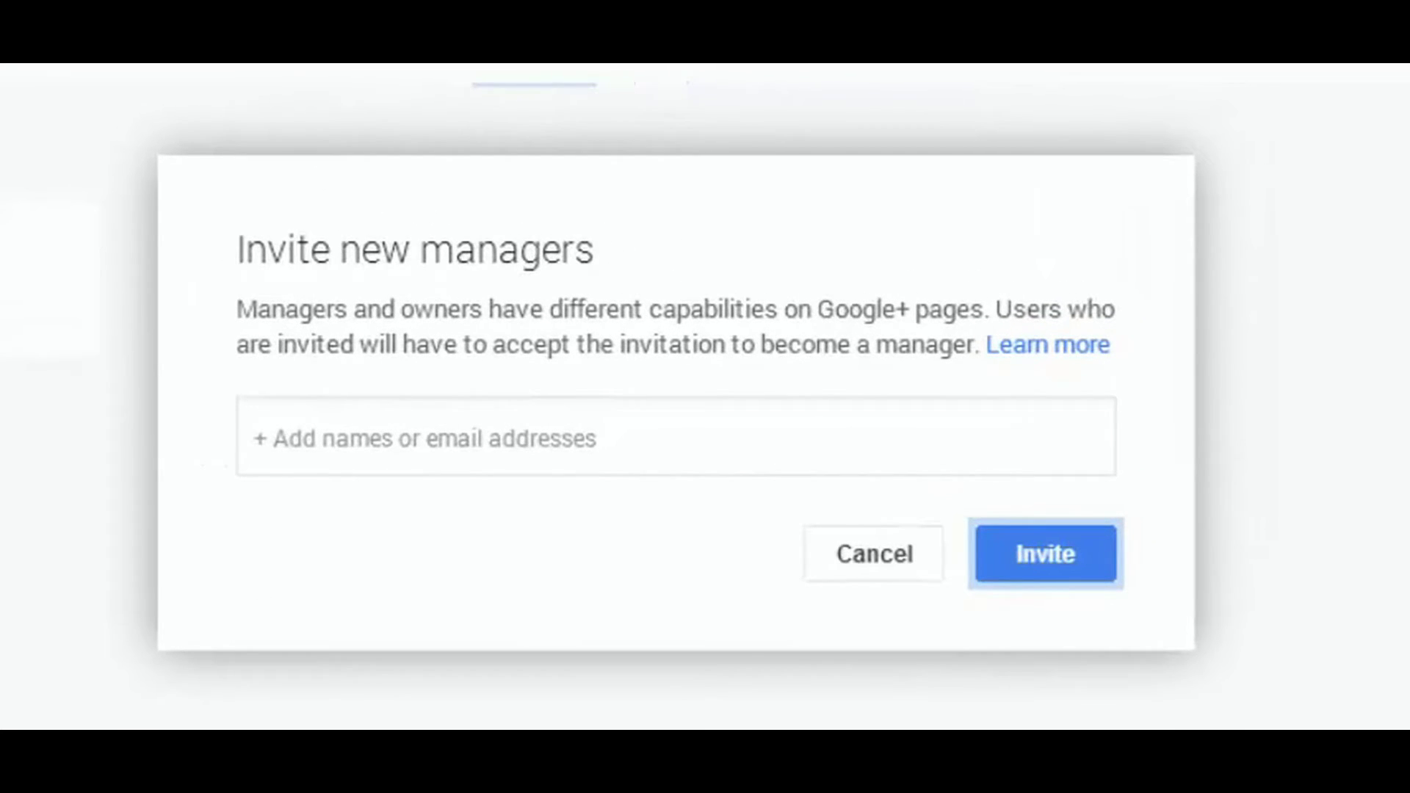
{"action": "left_click", "coordinate": [544, 464]}
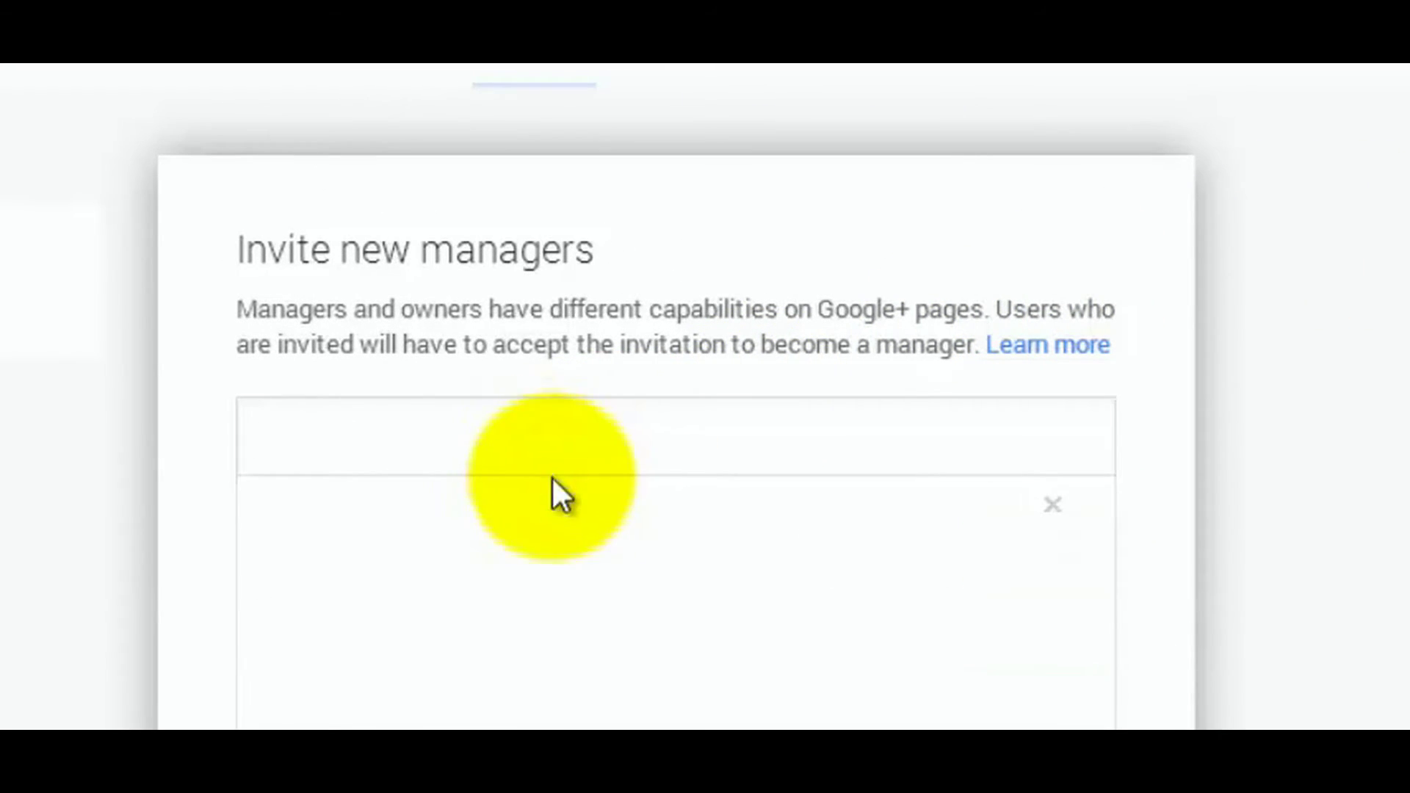
{"action": "left_click", "coordinate": [786, 723]}
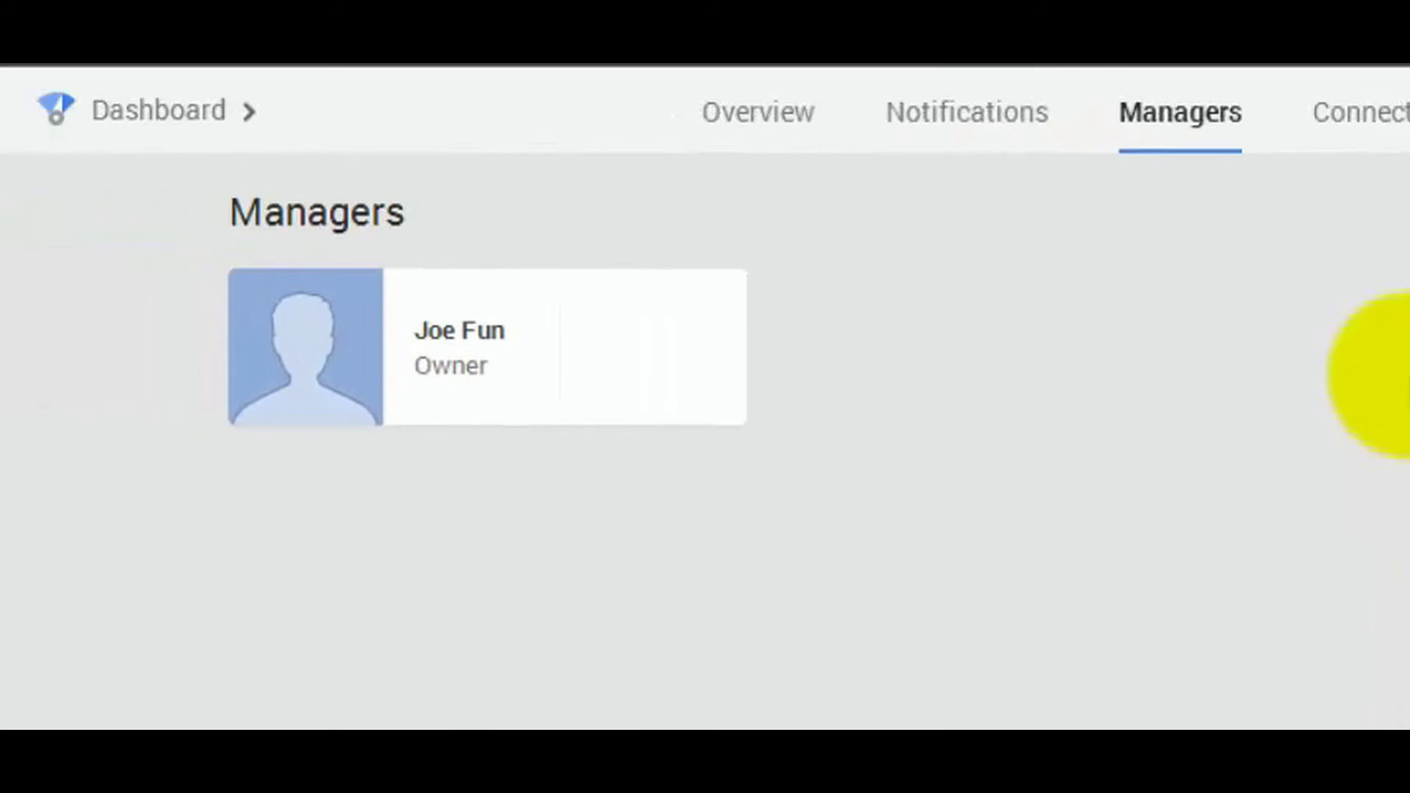
- Check the connected services and examine the mobile recommendations and website plugins offered for the site
{"action": "left_click", "coordinate": [1385, 117]}
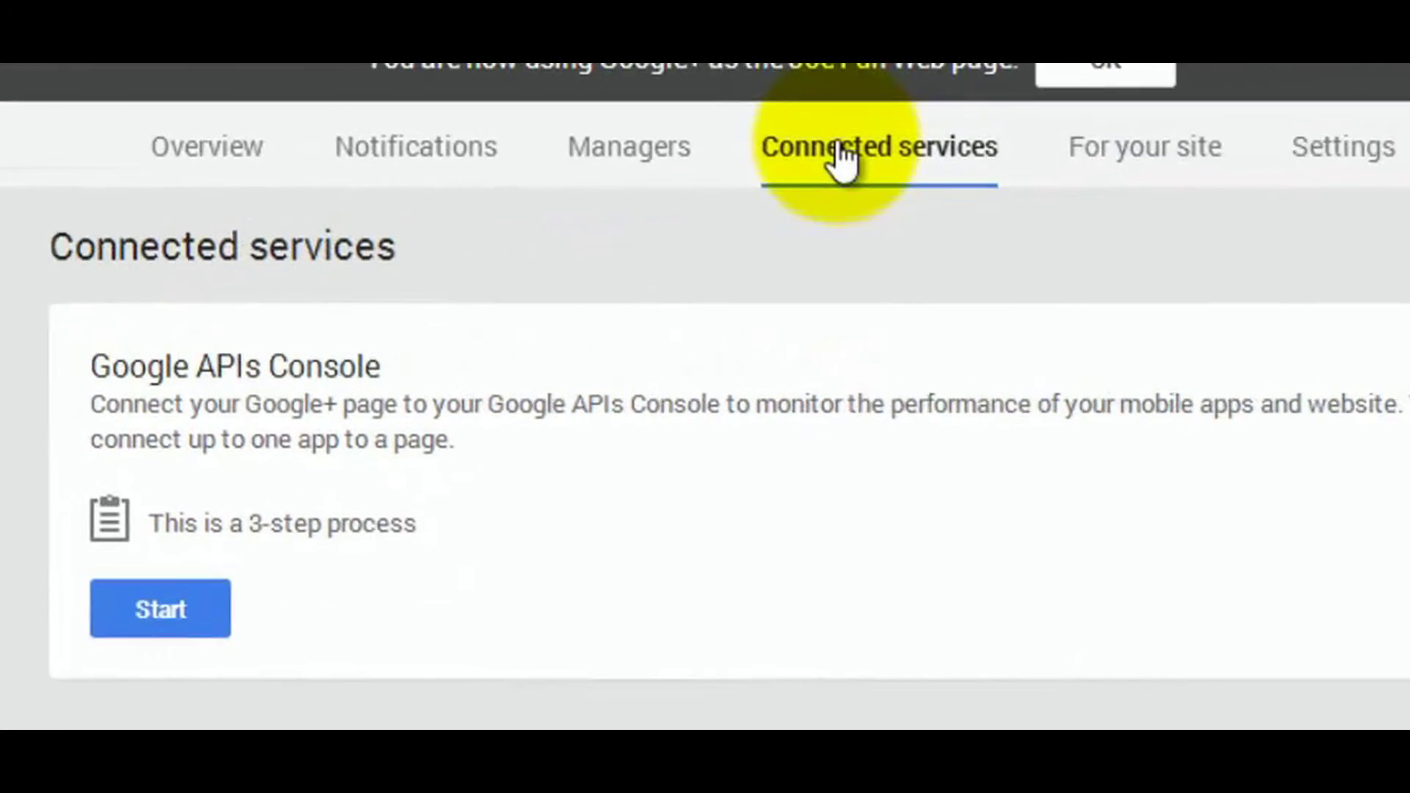
{"action": "left_click", "coordinate": [1033, 159]}
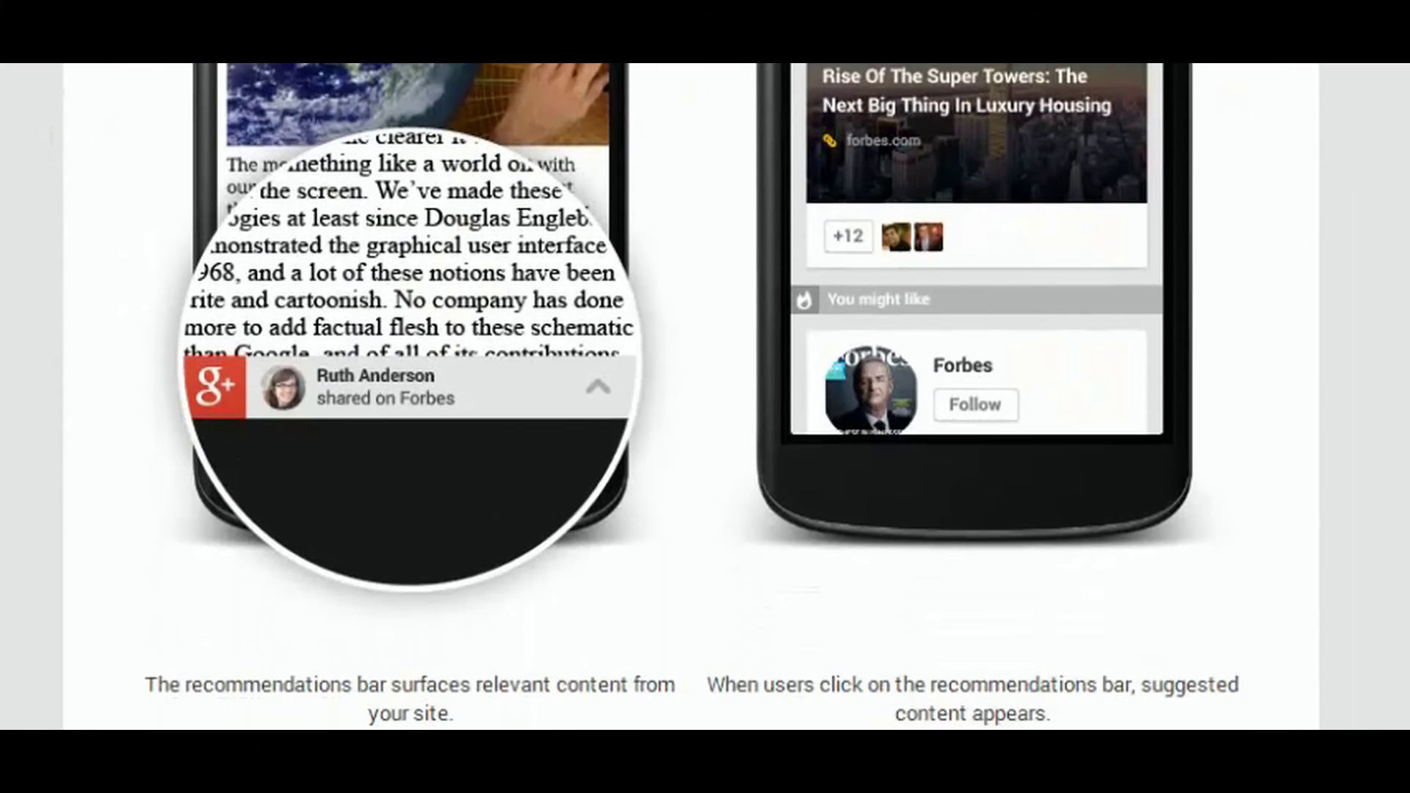
{"action": "scroll", "coordinate": [690, 397], "scroll_direction": "down", "scroll_amount": 5}
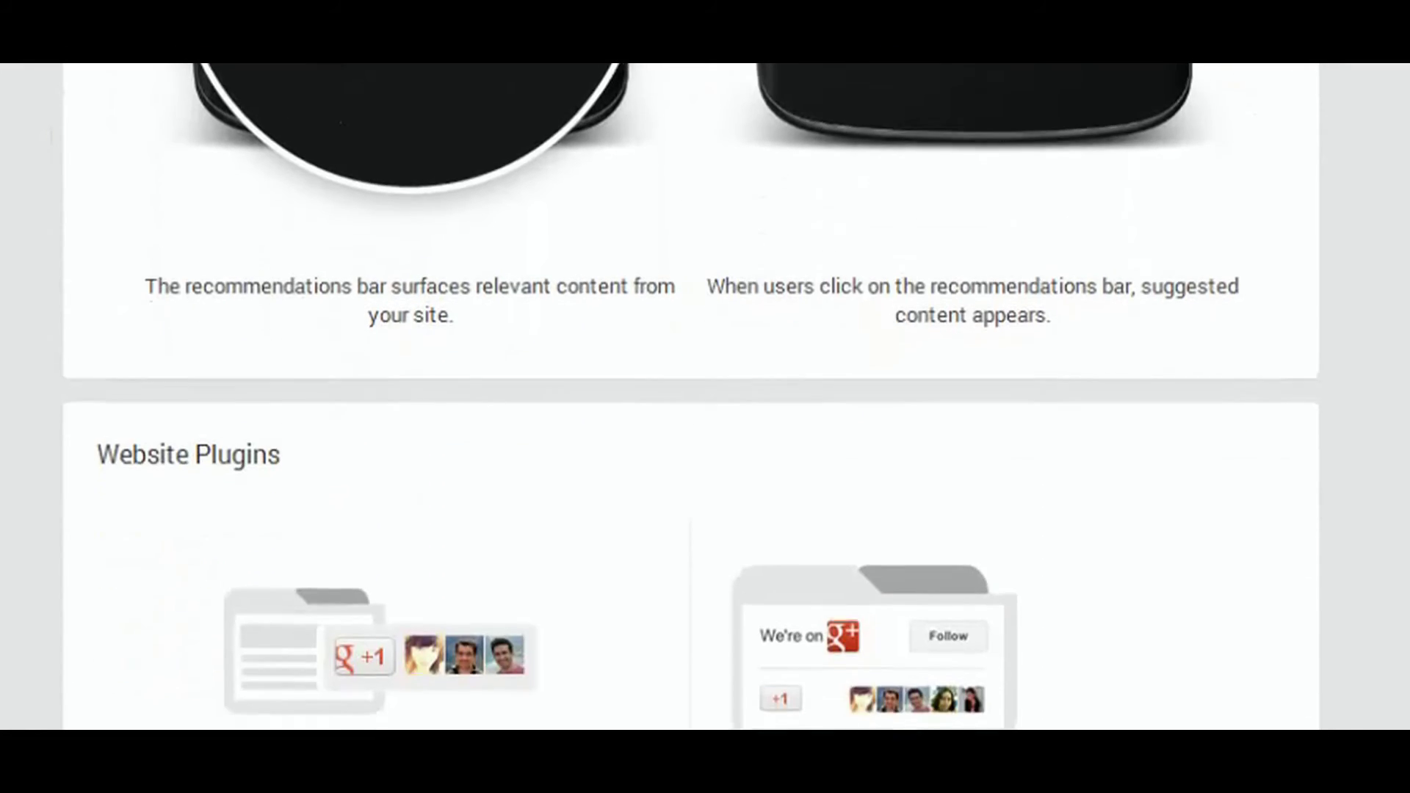
{"action": "scroll", "coordinate": [690, 396], "scroll_direction": "down", "scroll_amount": 4}
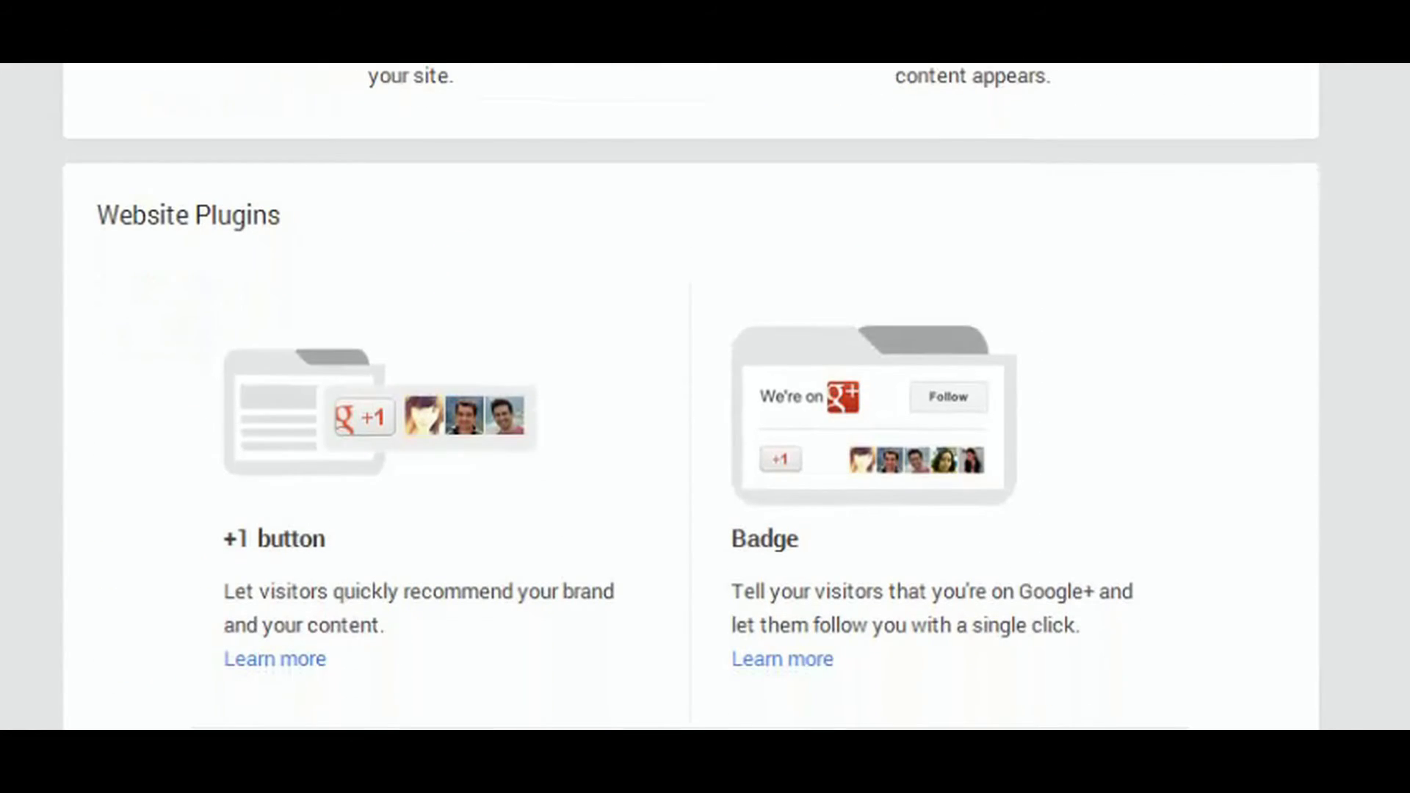
{"action": "scroll", "coordinate": [690, 396], "scroll_direction": "up", "scroll_amount": 10}
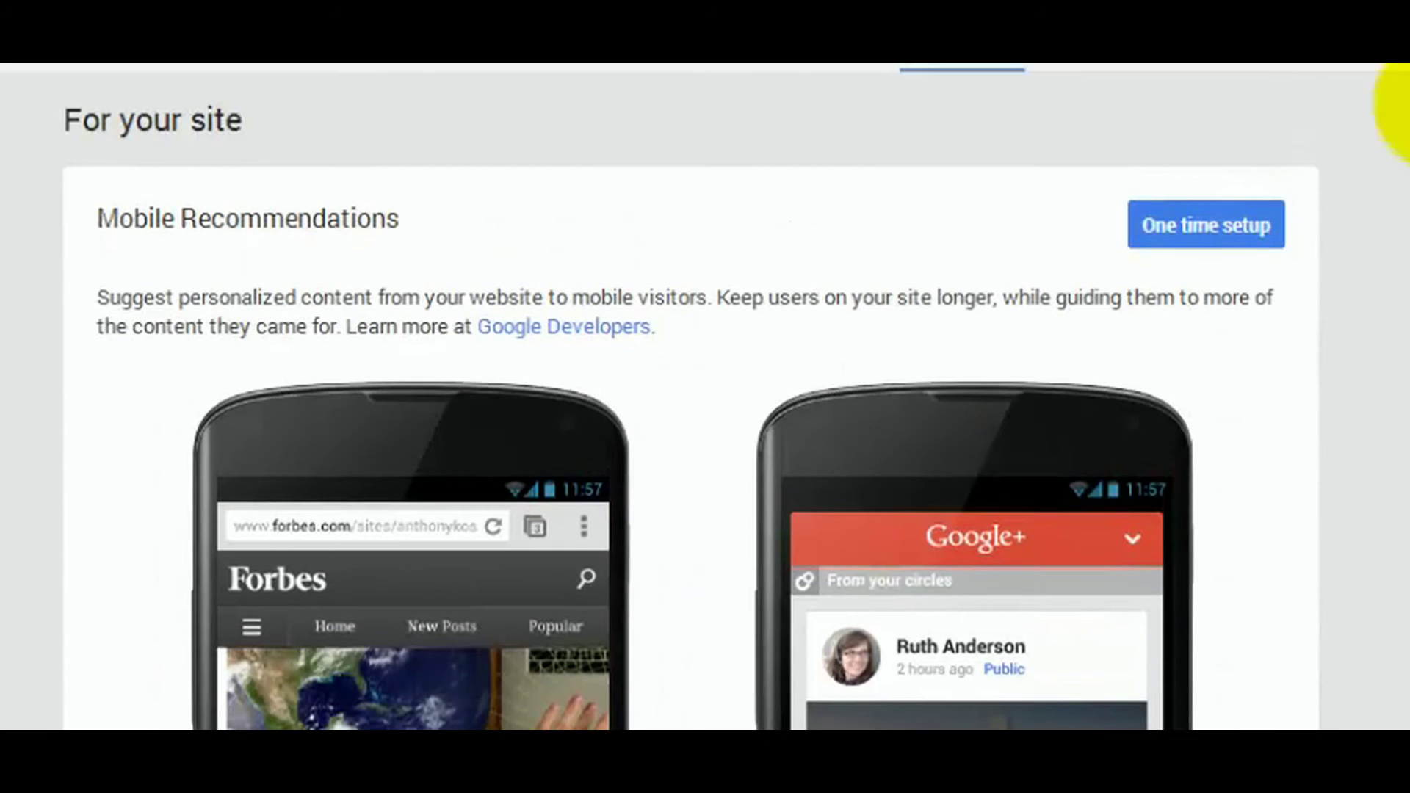
- Open the one-time setup for Mobile Recommendations, select the publisher link tag and enable the feature
{"action": "left_click", "coordinate": [1233, 219]}
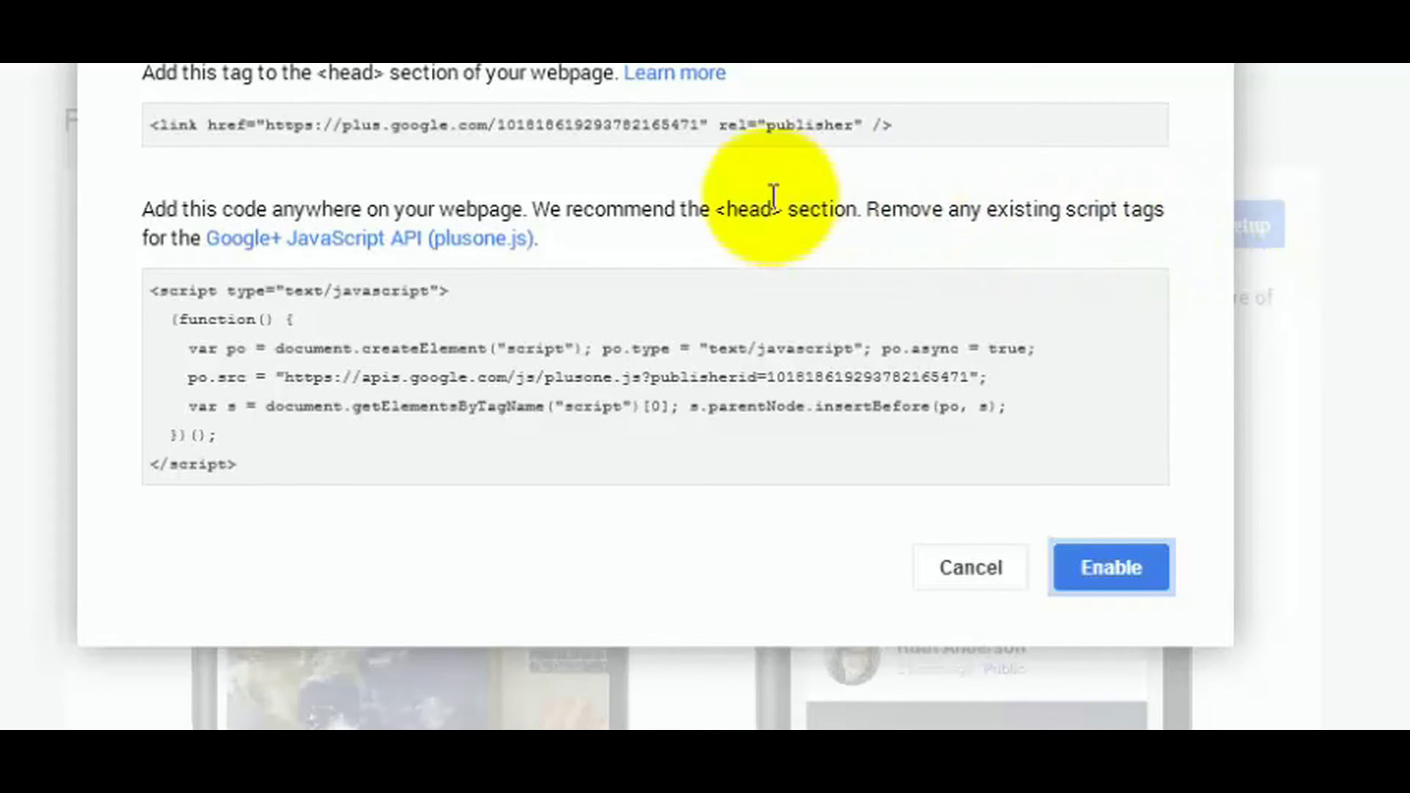
{"action": "left_click", "coordinate": [639, 127]}
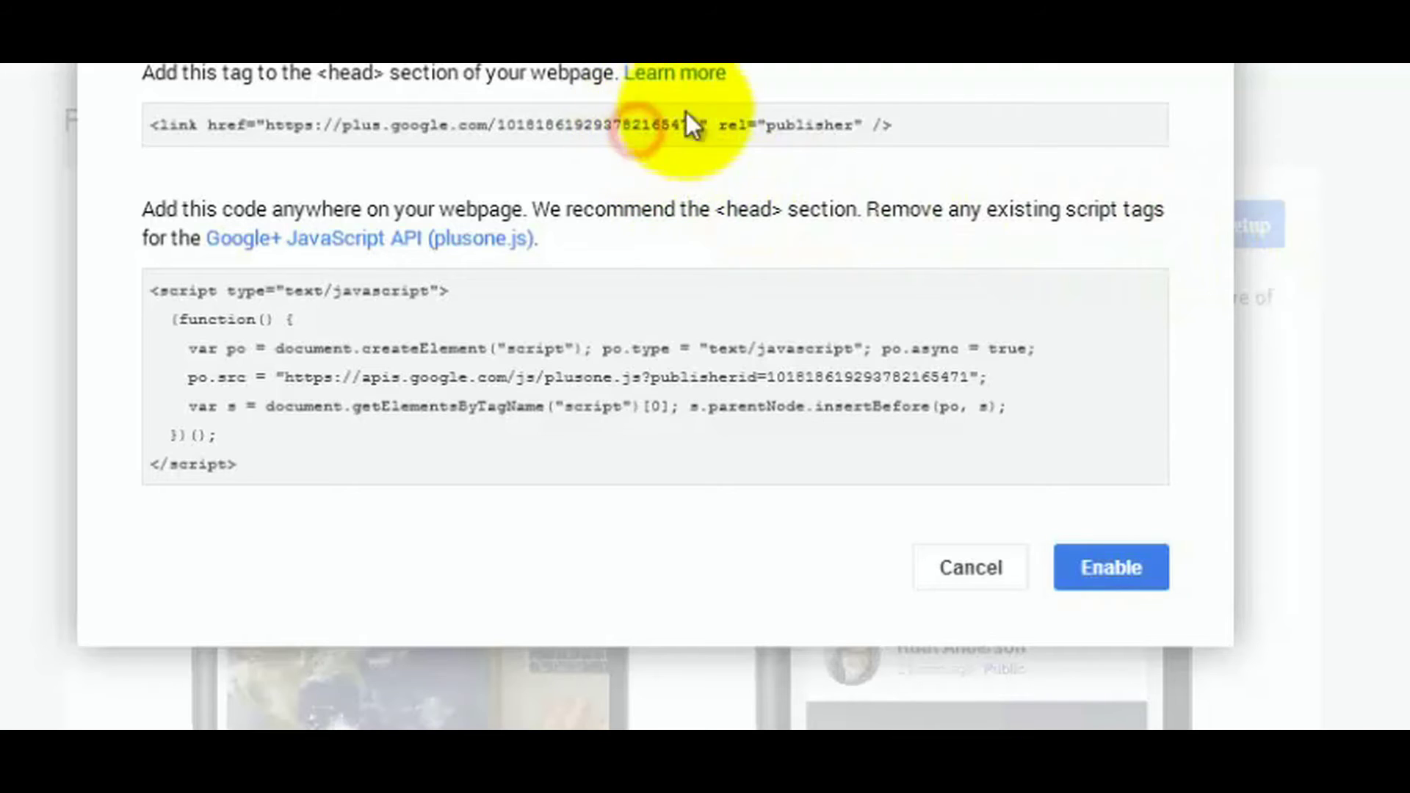
{"action": "left_click_drag", "start_coordinate": [915, 121], "coordinate": [163, 111]}
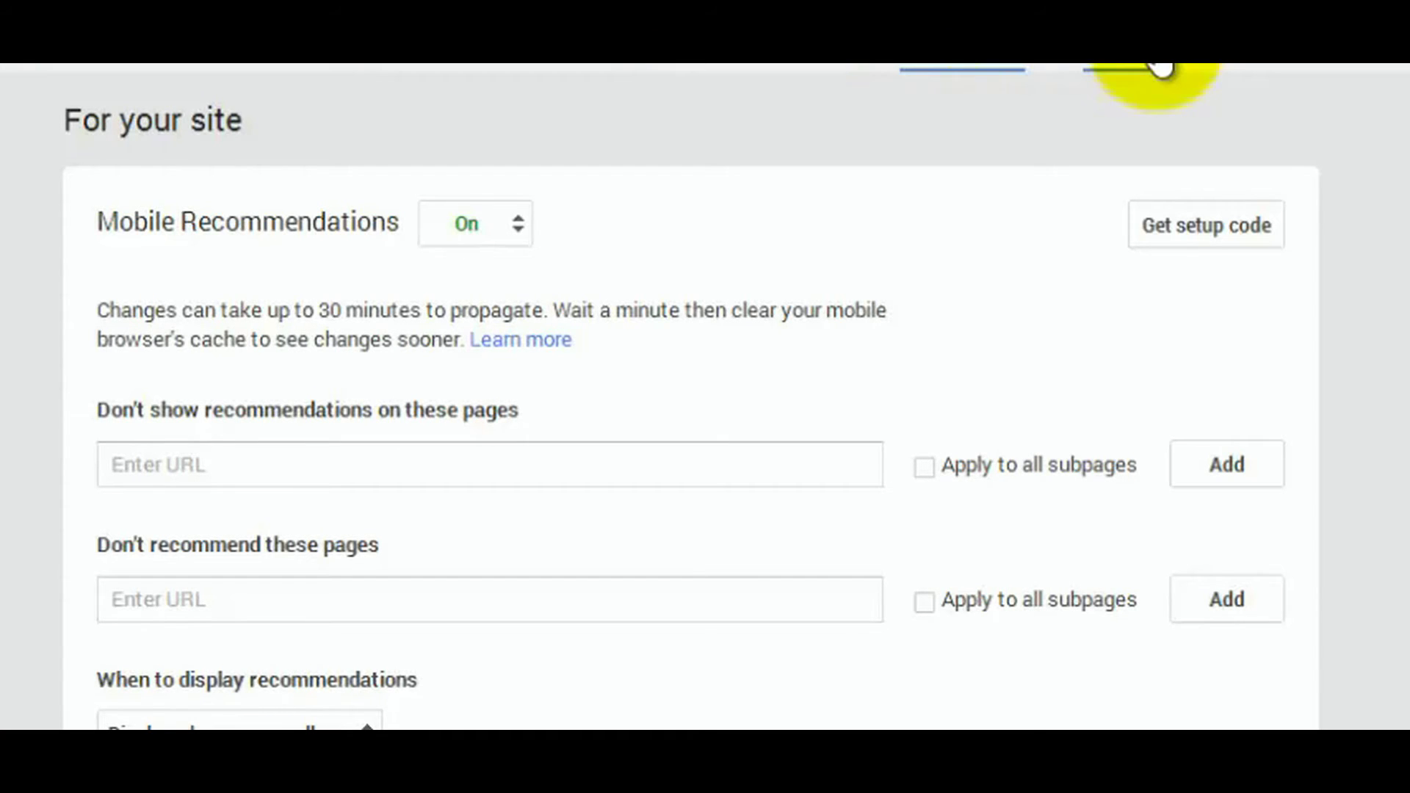
- Review the page settings for post interaction, Hangouts and notification delivery, including the audience choices for sending notifications
{"action": "left_click", "coordinate": [1162, 67]}
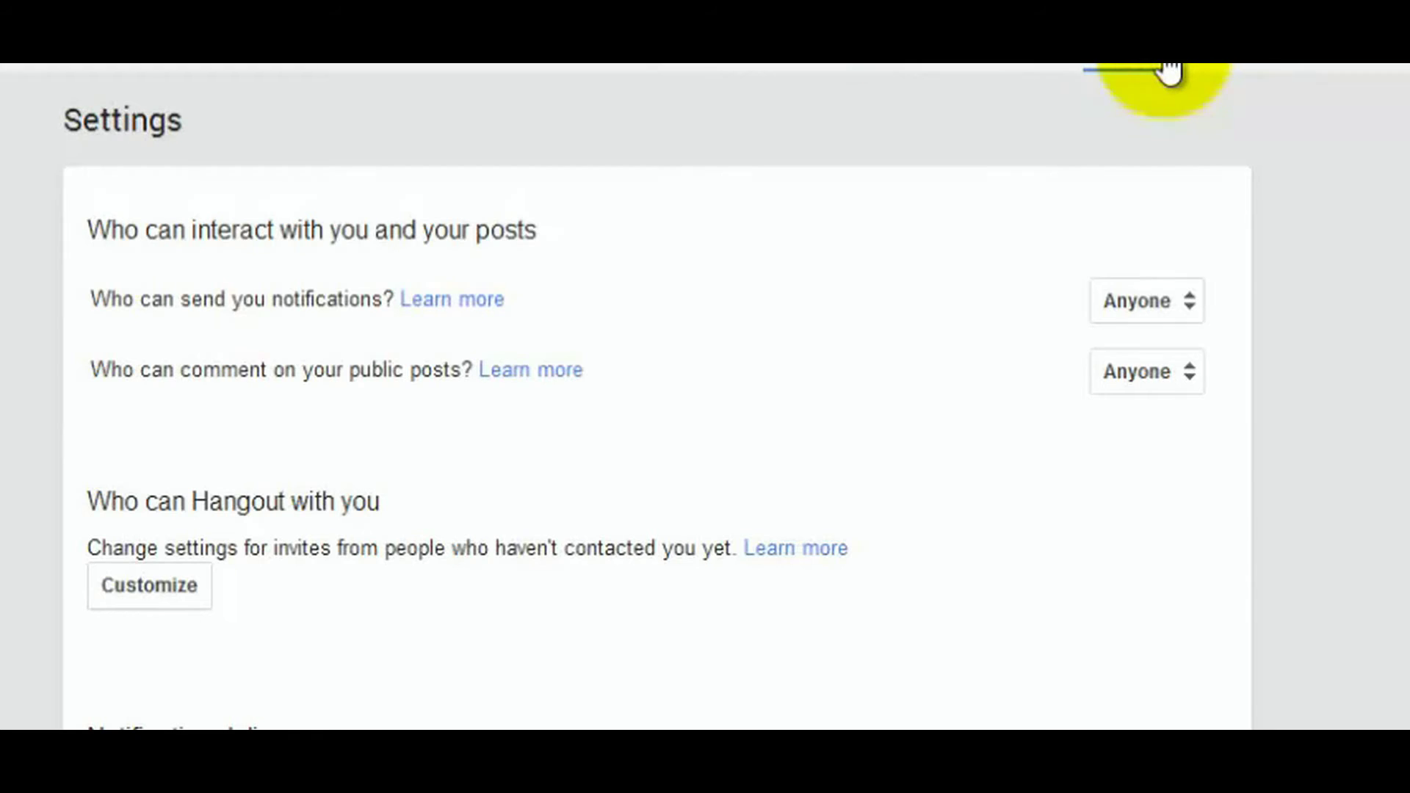
{"action": "left_click", "coordinate": [1149, 297]}
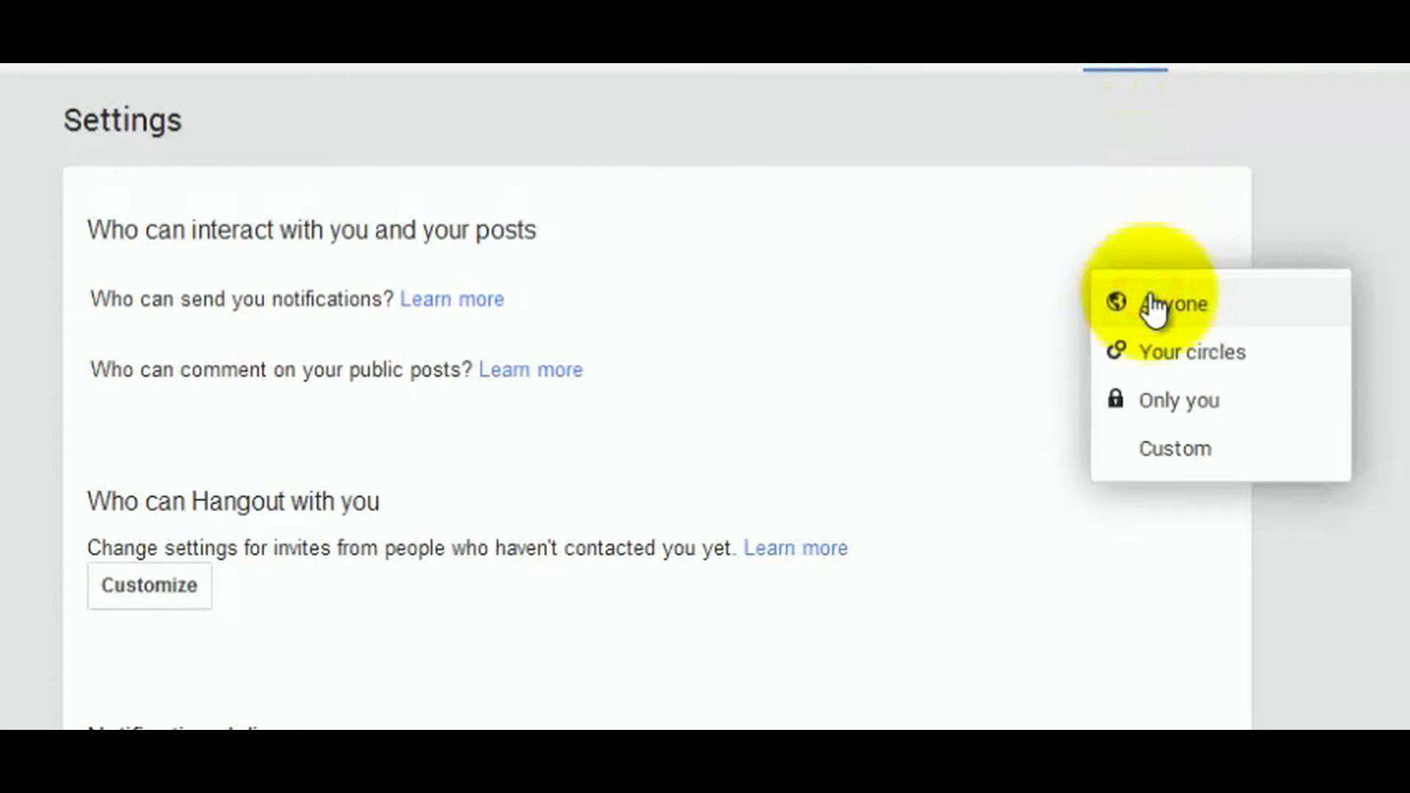
{"action": "left_click", "coordinate": [905, 247]}
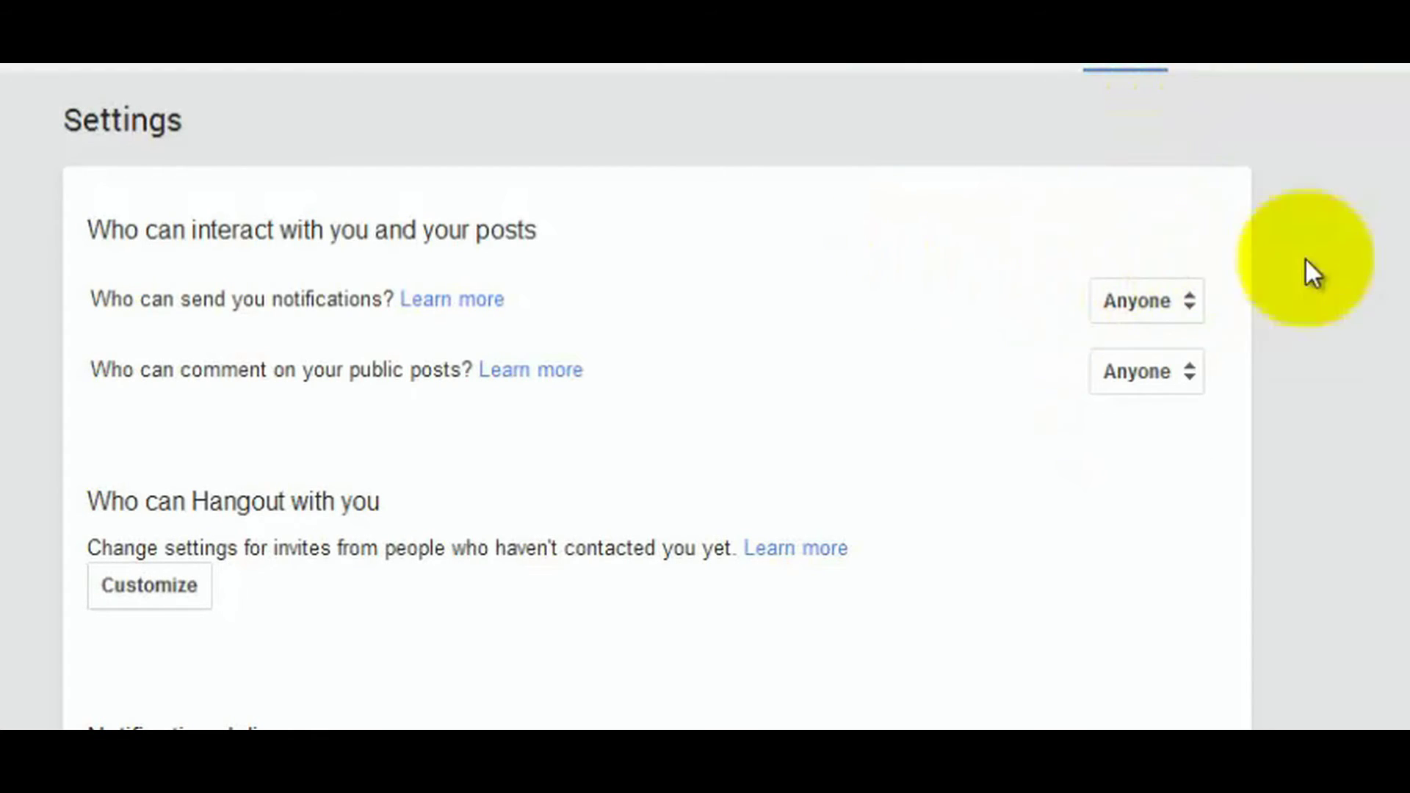
{"action": "scroll", "coordinate": [656, 396], "scroll_direction": "down", "scroll_amount": 4}
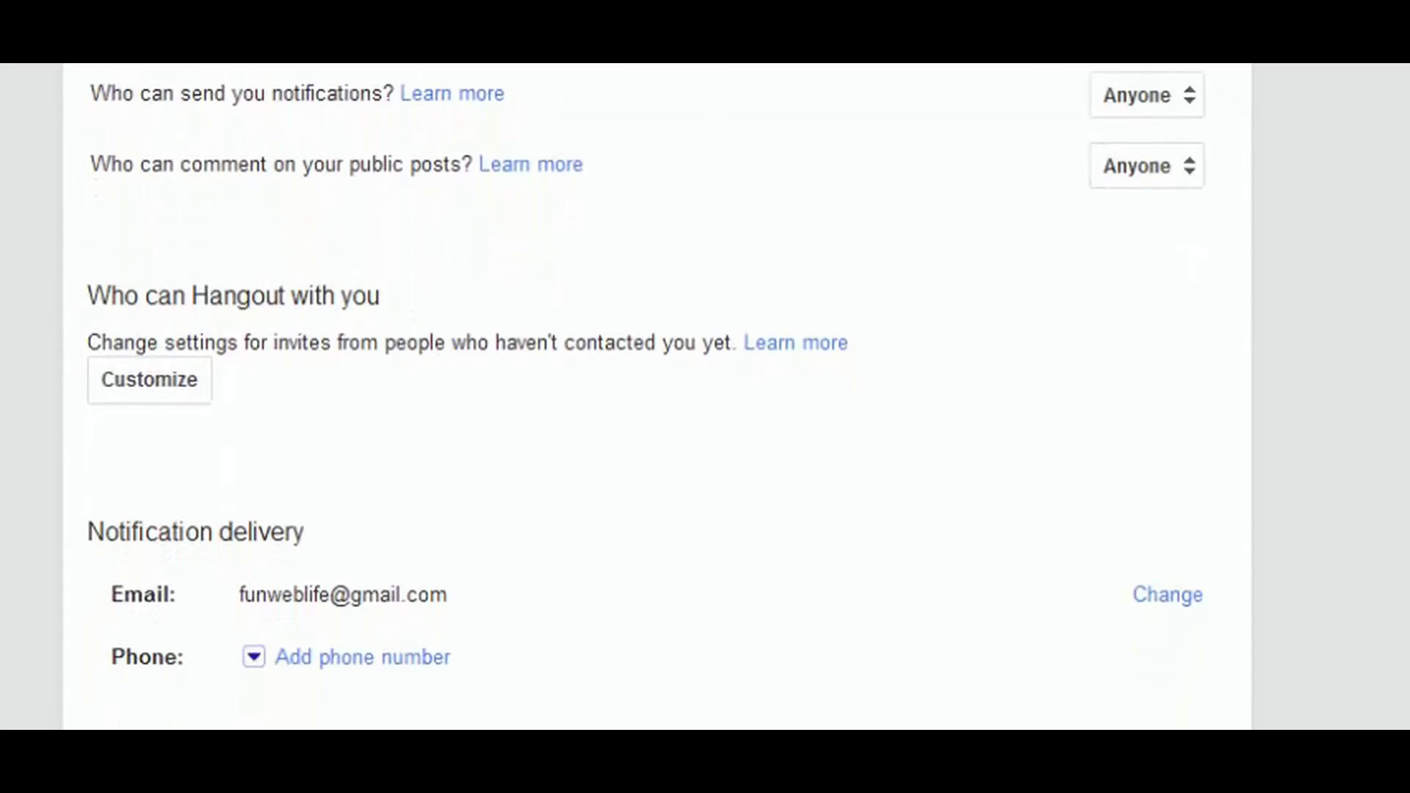
- Review the page's remaining settings for subscriptions, email notifications, third-party tools, apps and activities, circles, accessibility, photos, profile and hashtags
{"action": "scroll", "coordinate": [656, 397], "scroll_direction": "down", "scroll_amount": 6}
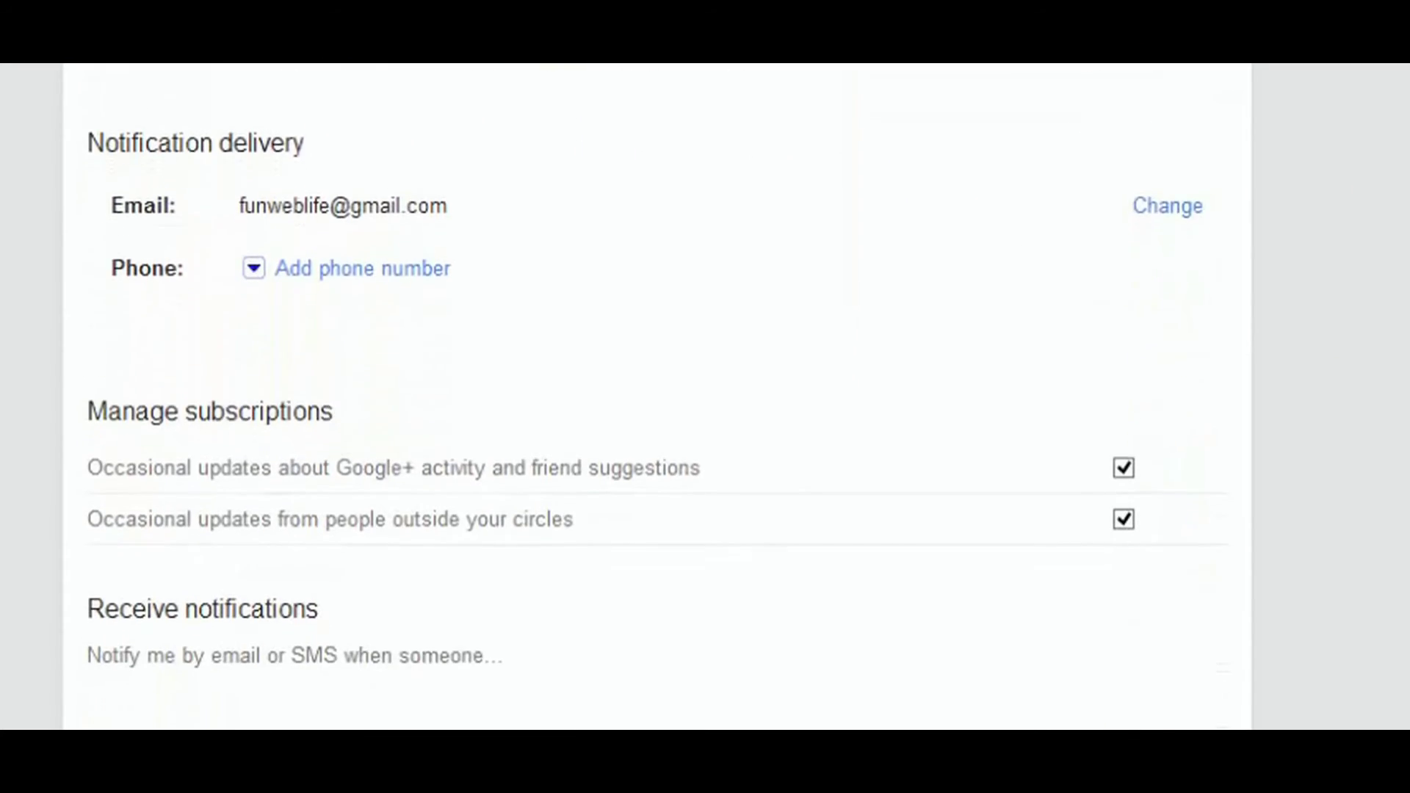
{"action": "scroll", "coordinate": [656, 396], "scroll_direction": "down", "scroll_amount": 4}
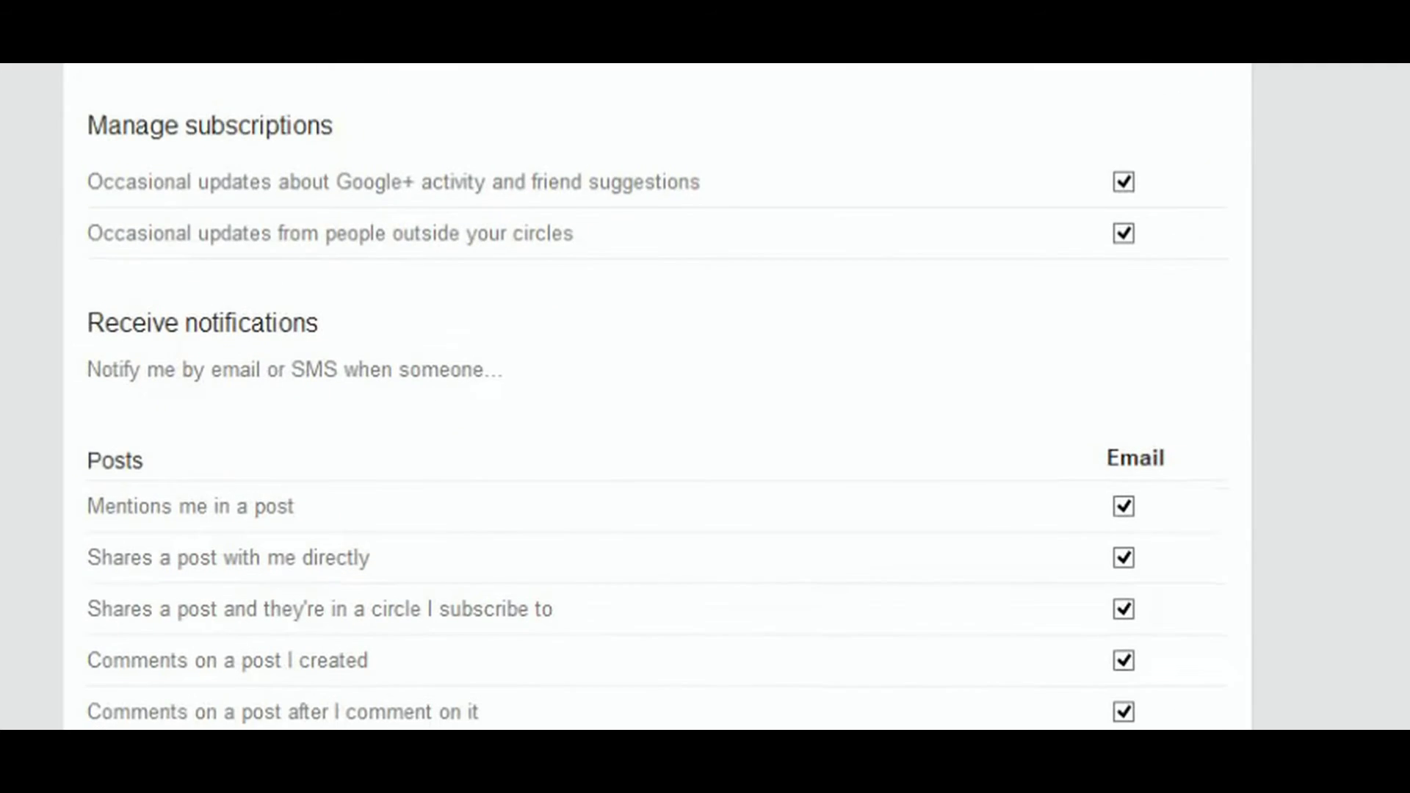
{"action": "scroll", "coordinate": [657, 397], "scroll_direction": "down", "scroll_amount": 14}
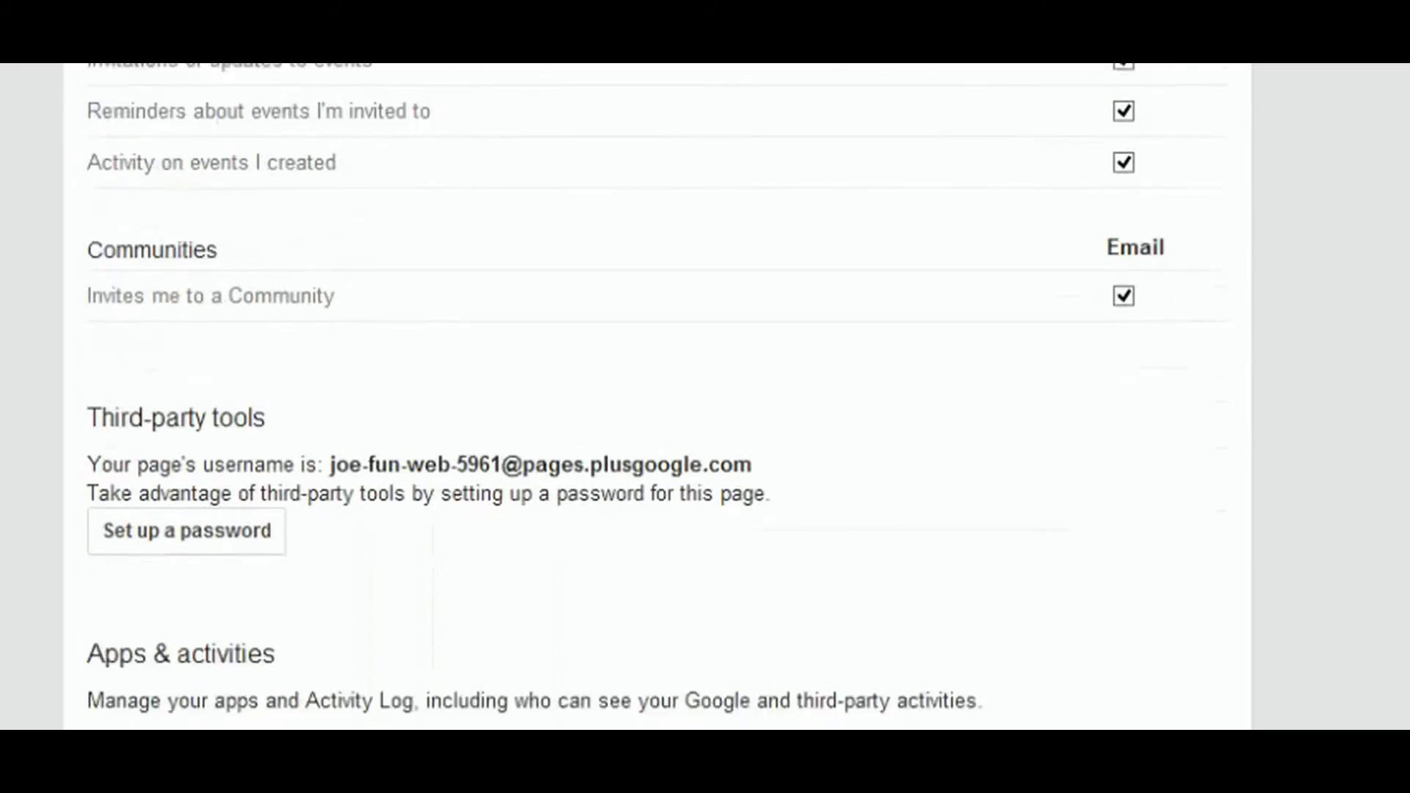
{"action": "scroll", "coordinate": [657, 397], "scroll_direction": "down", "scroll_amount": 1}
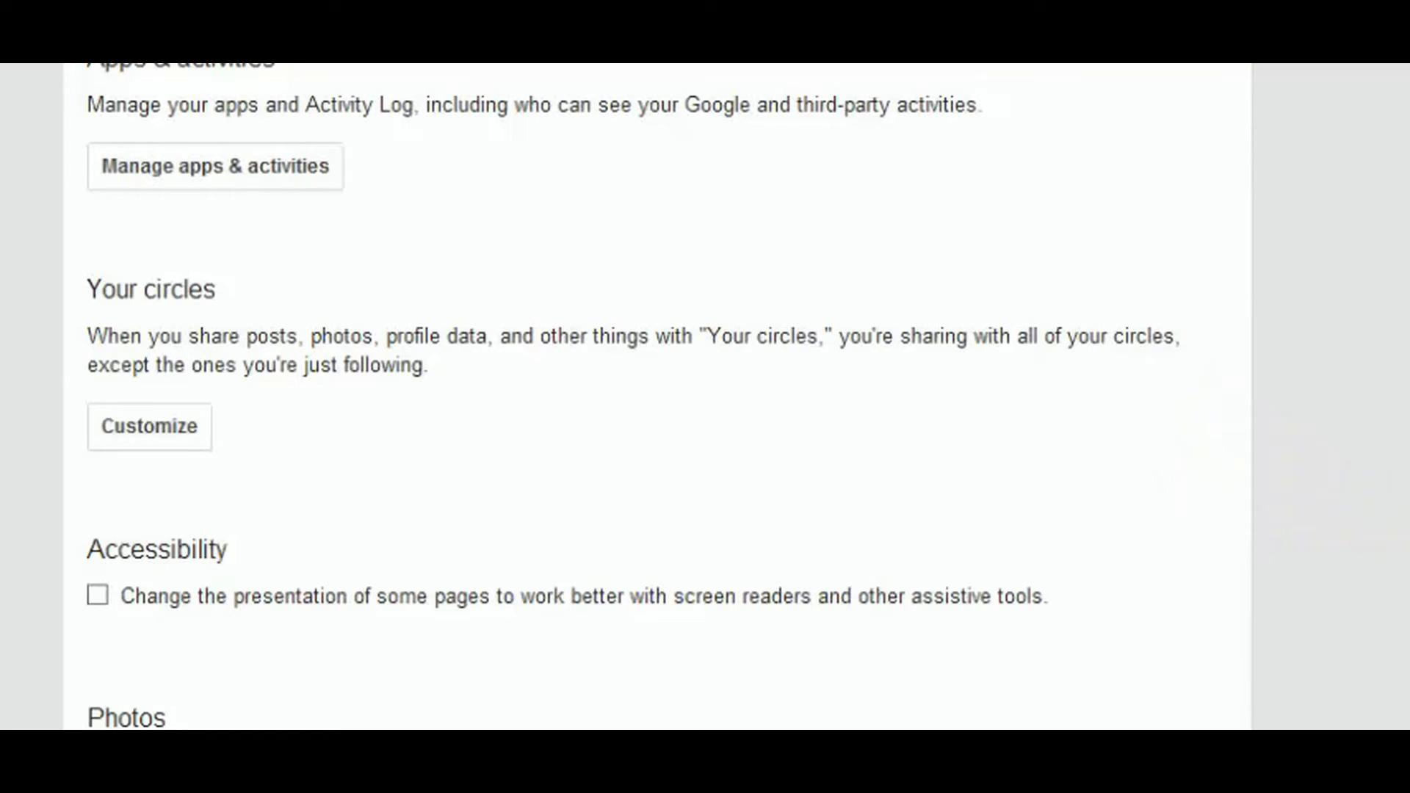
{"action": "scroll", "coordinate": [656, 397], "scroll_direction": "down", "scroll_amount": 12}
{"action": "scroll", "coordinate": [656, 396], "scroll_direction": "down", "scroll_amount": 2}
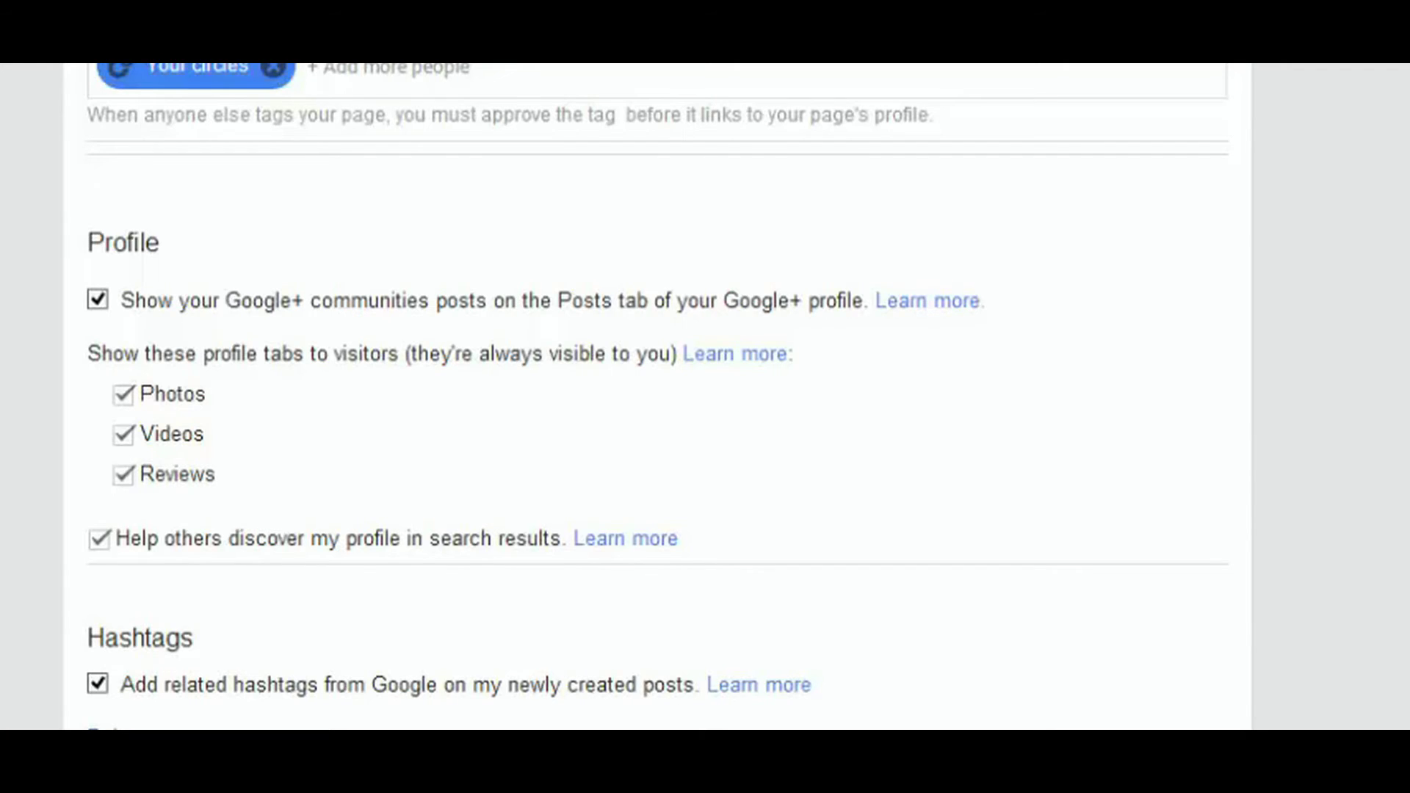
{"action": "scroll", "coordinate": [657, 396], "scroll_direction": "up", "scroll_amount": 20}
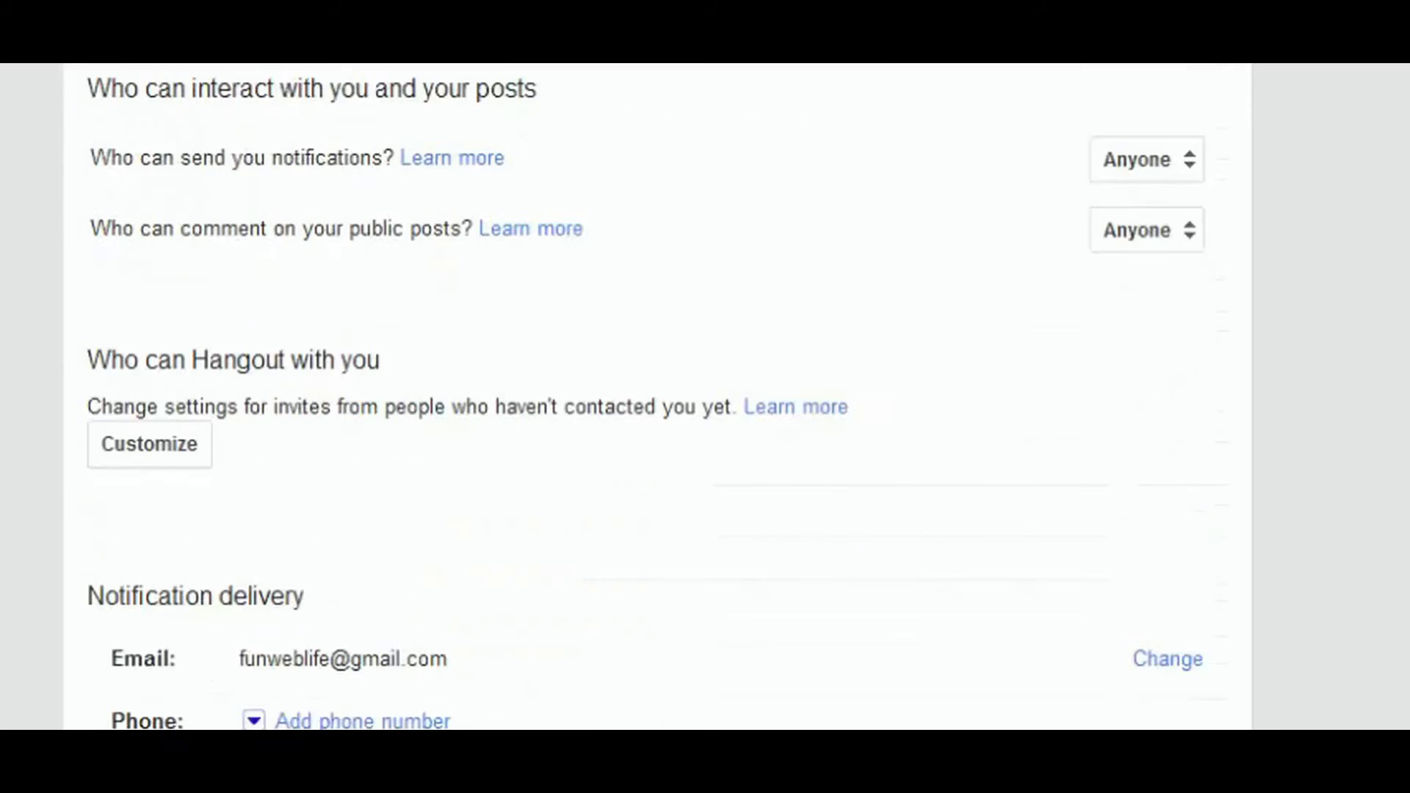
{"action": "scroll", "coordinate": [657, 397], "scroll_direction": "up", "scroll_amount": 2}
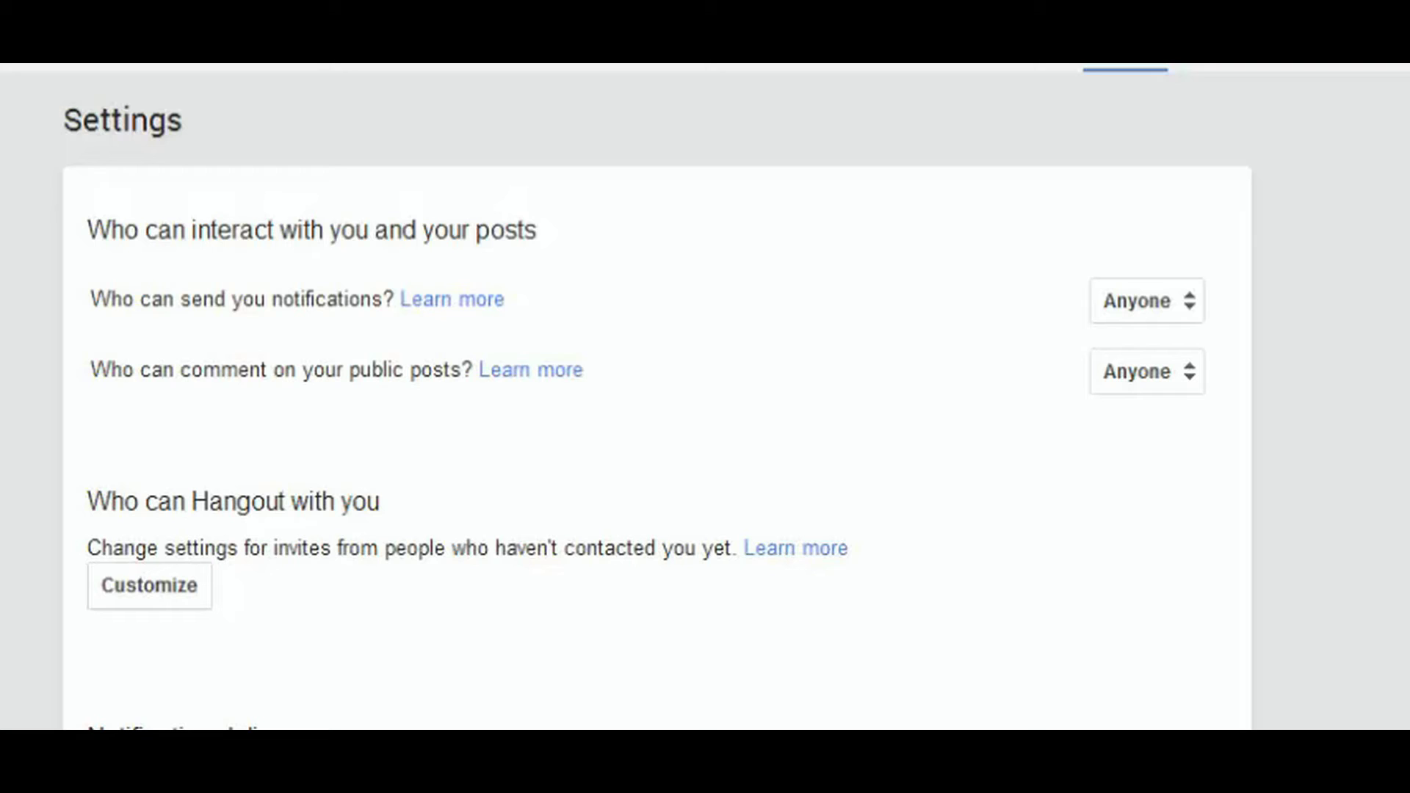
{"action": "scroll", "coordinate": [657, 396], "scroll_direction": "down", "scroll_amount": 1}
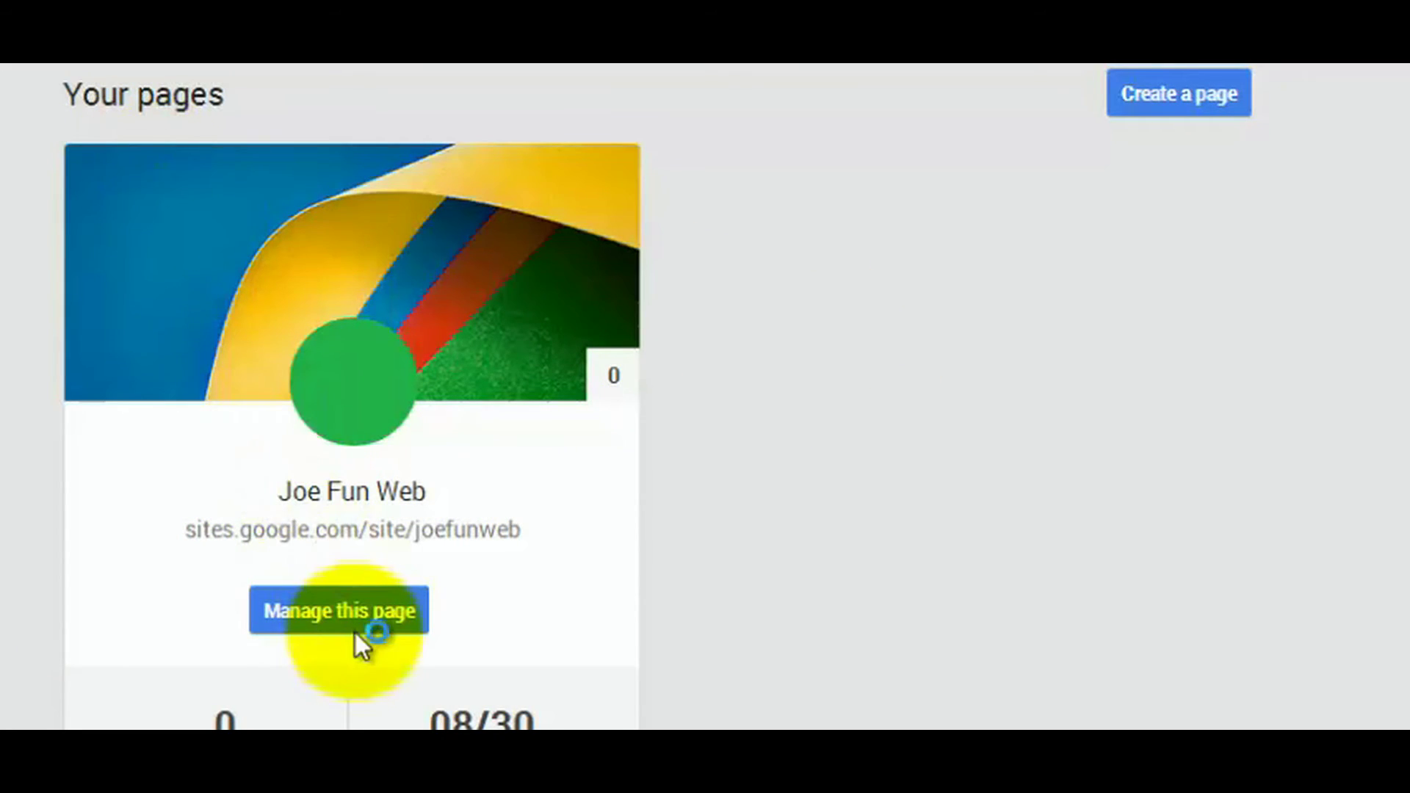
- Check the list of owned pages, switch to the website's Google+ page and view its cover, sharing box and posted Horse video
{"action": "scroll", "coordinate": [657, 396], "scroll_direction": "down", "scroll_amount": 1}
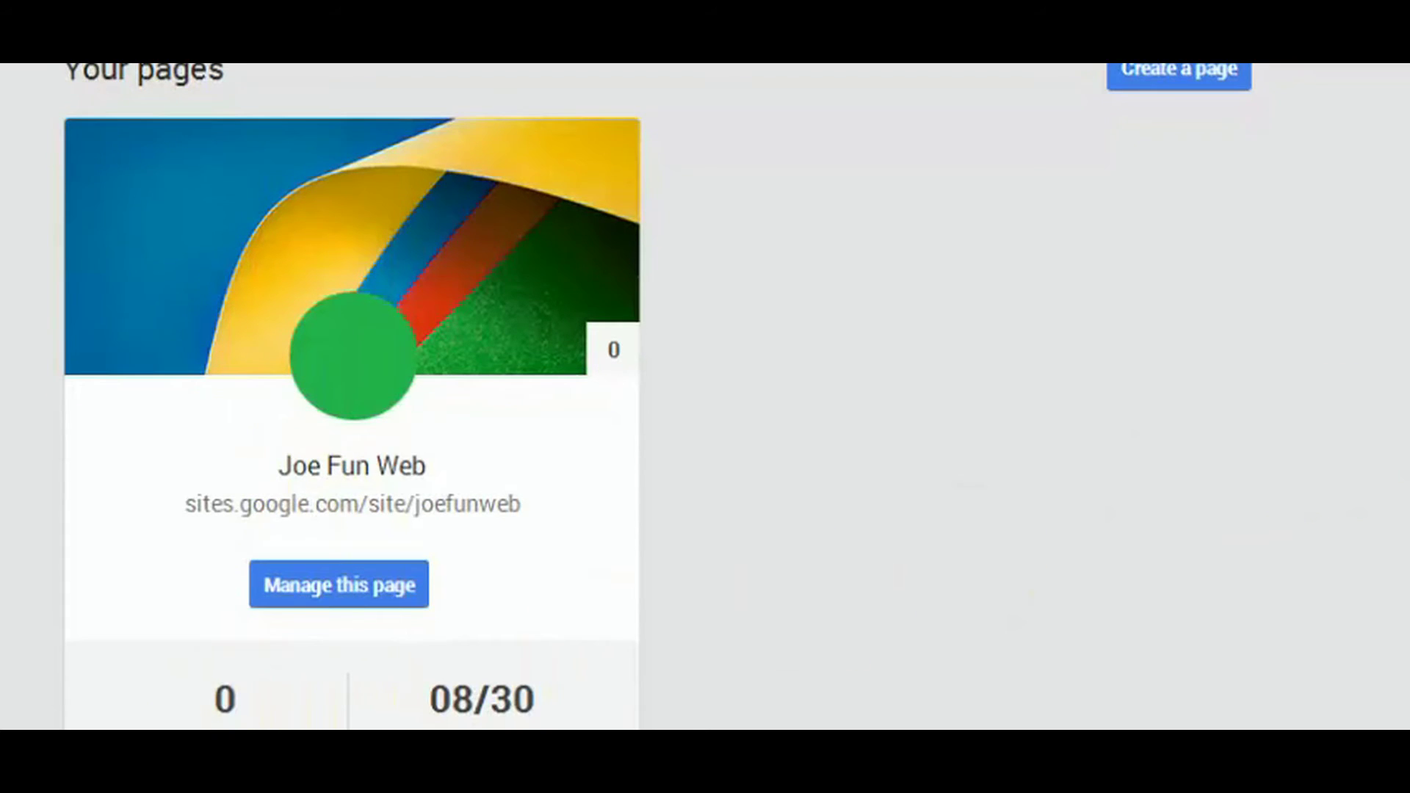
{"action": "scroll", "coordinate": [657, 396], "scroll_direction": "up", "scroll_amount": 1}
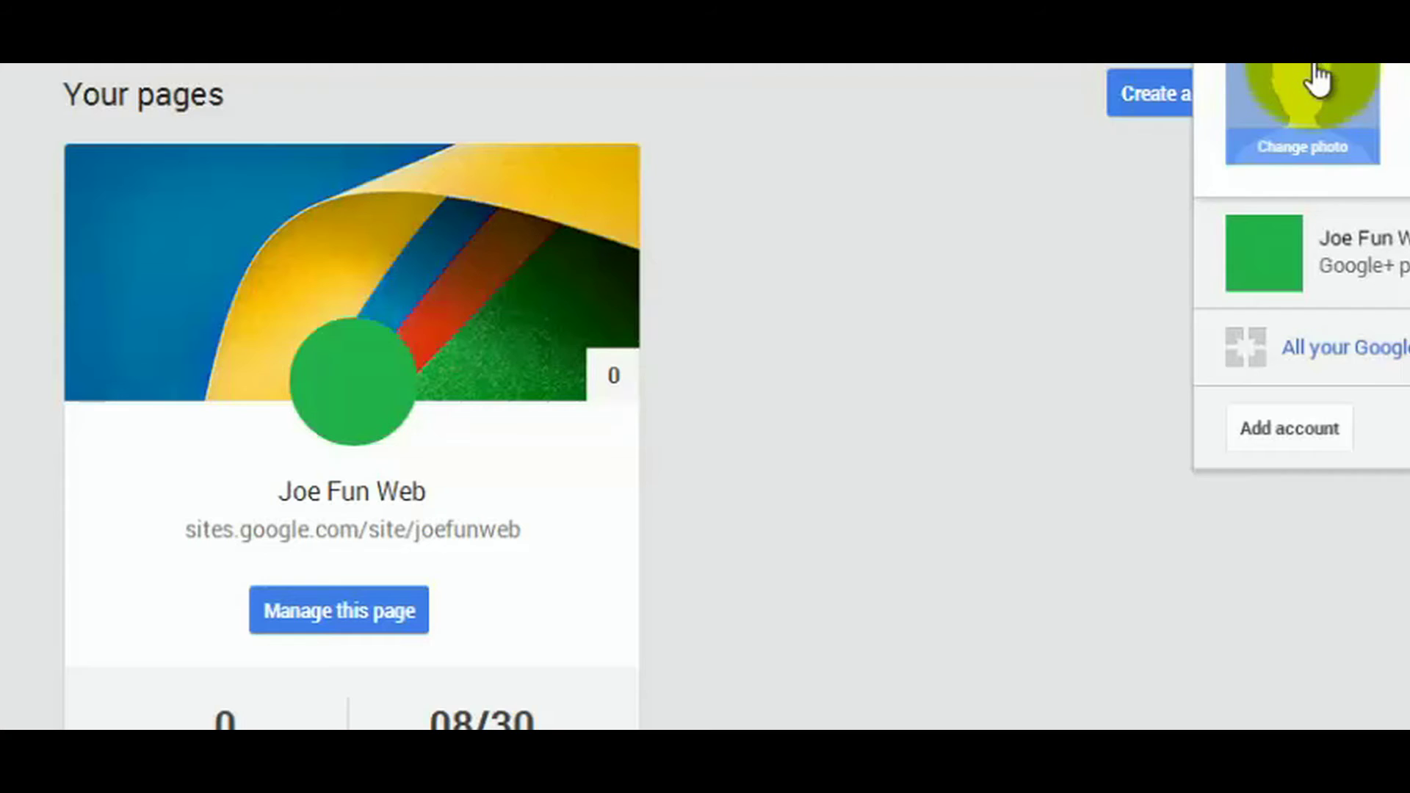
{"action": "left_click", "coordinate": [1402, 221]}
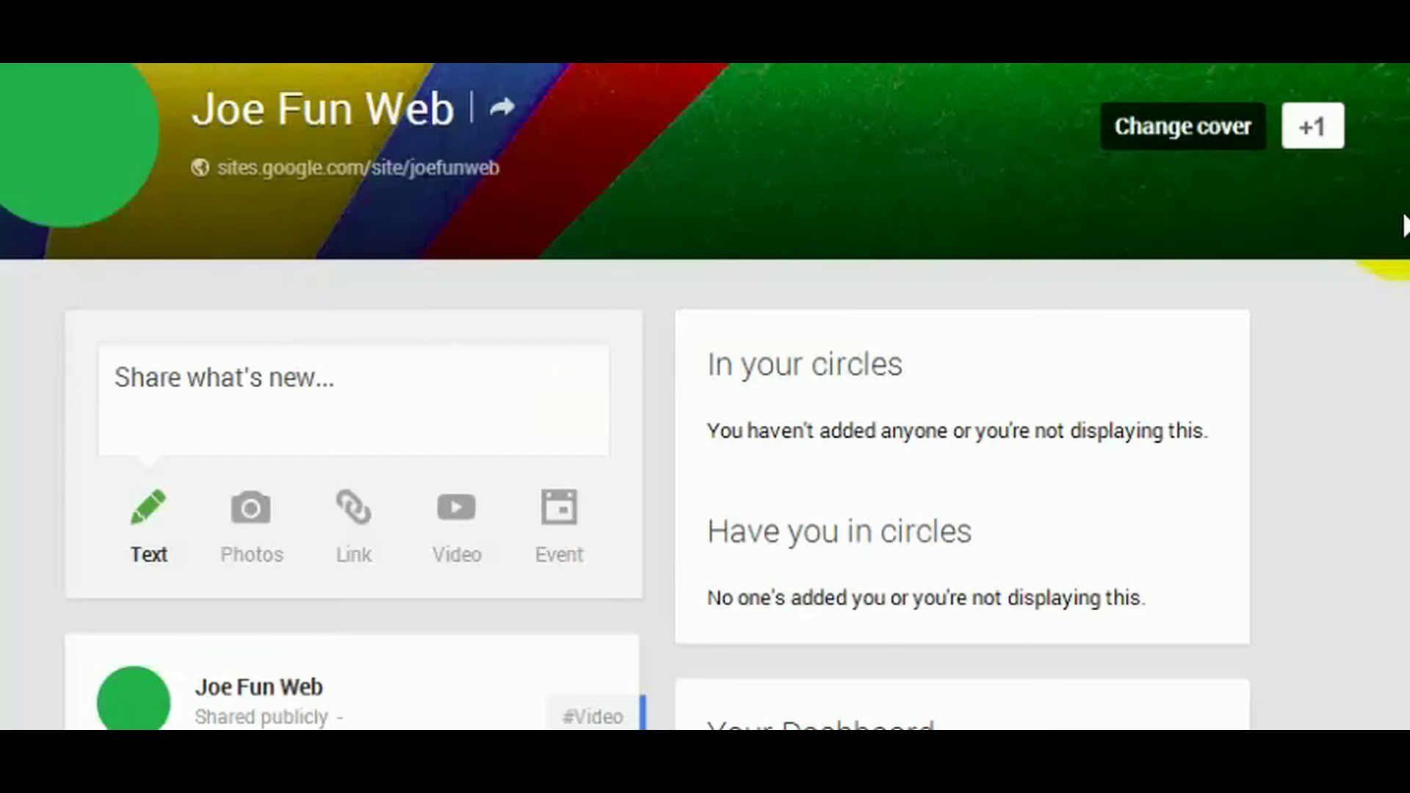
{"action": "scroll", "coordinate": [1402, 224], "scroll_direction": "down", "scroll_amount": 2}
{"action": "scroll", "coordinate": [1402, 220], "scroll_direction": "up", "scroll_amount": 1}
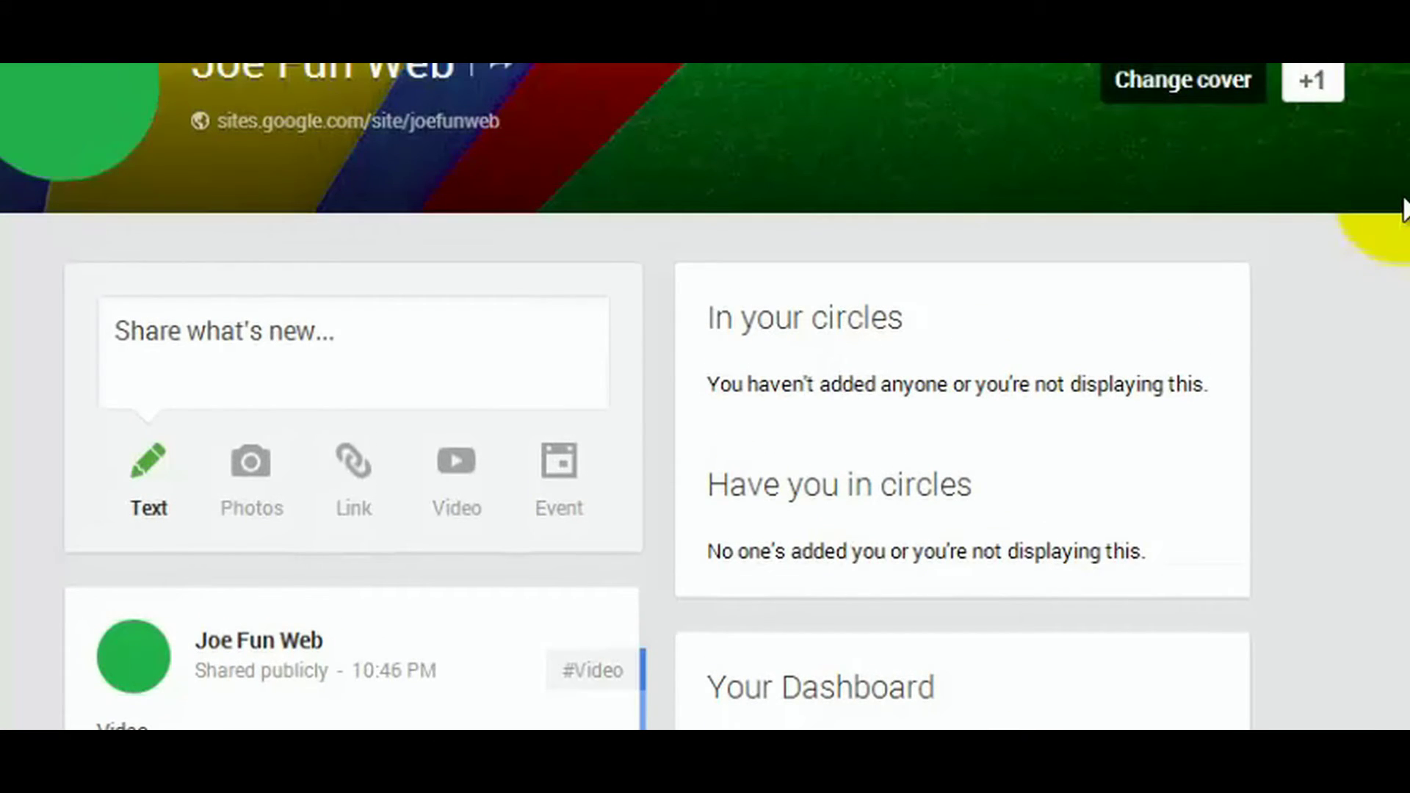
{"action": "scroll", "coordinate": [705, 397], "scroll_direction": "up", "scroll_amount": 6}
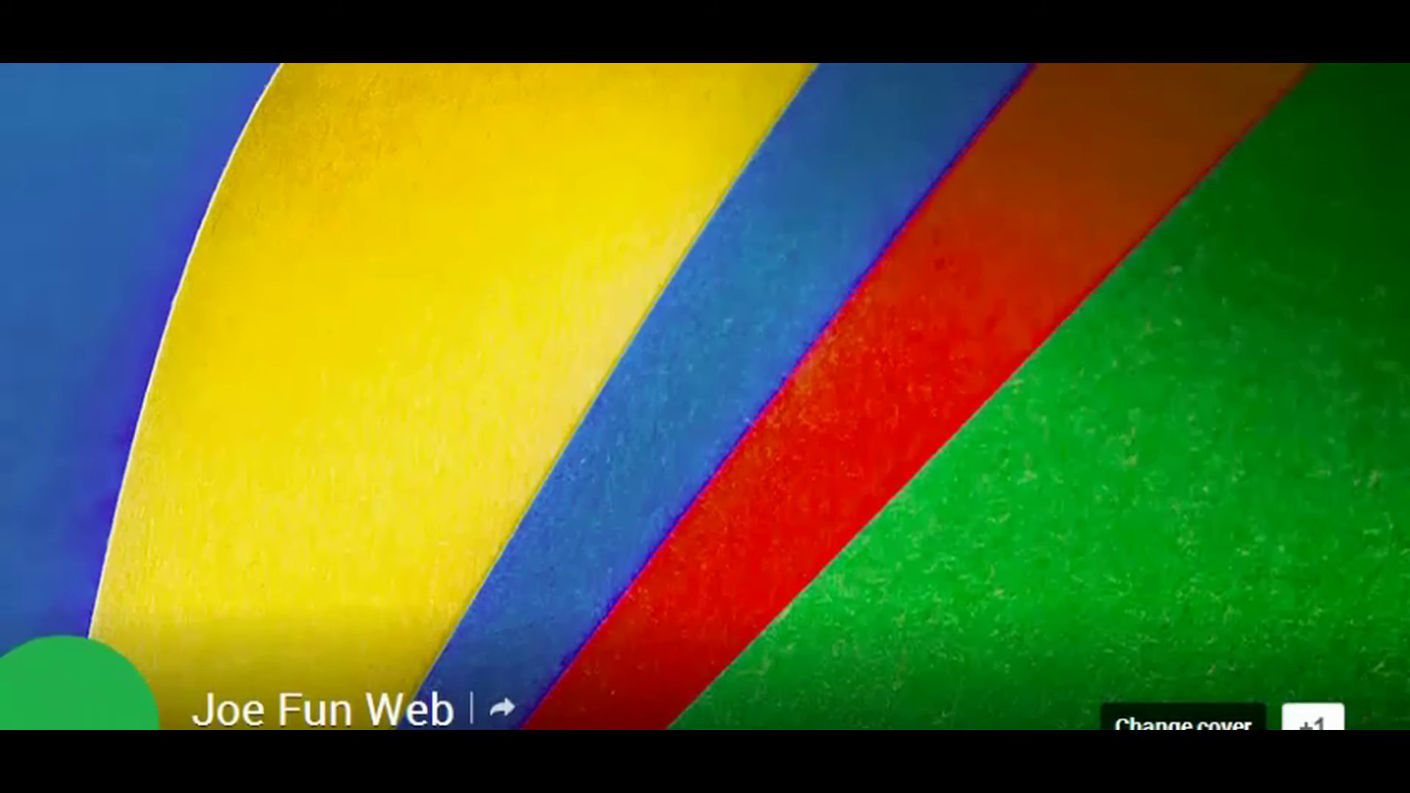
{"action": "scroll", "coordinate": [705, 397], "scroll_direction": "down", "scroll_amount": 10}
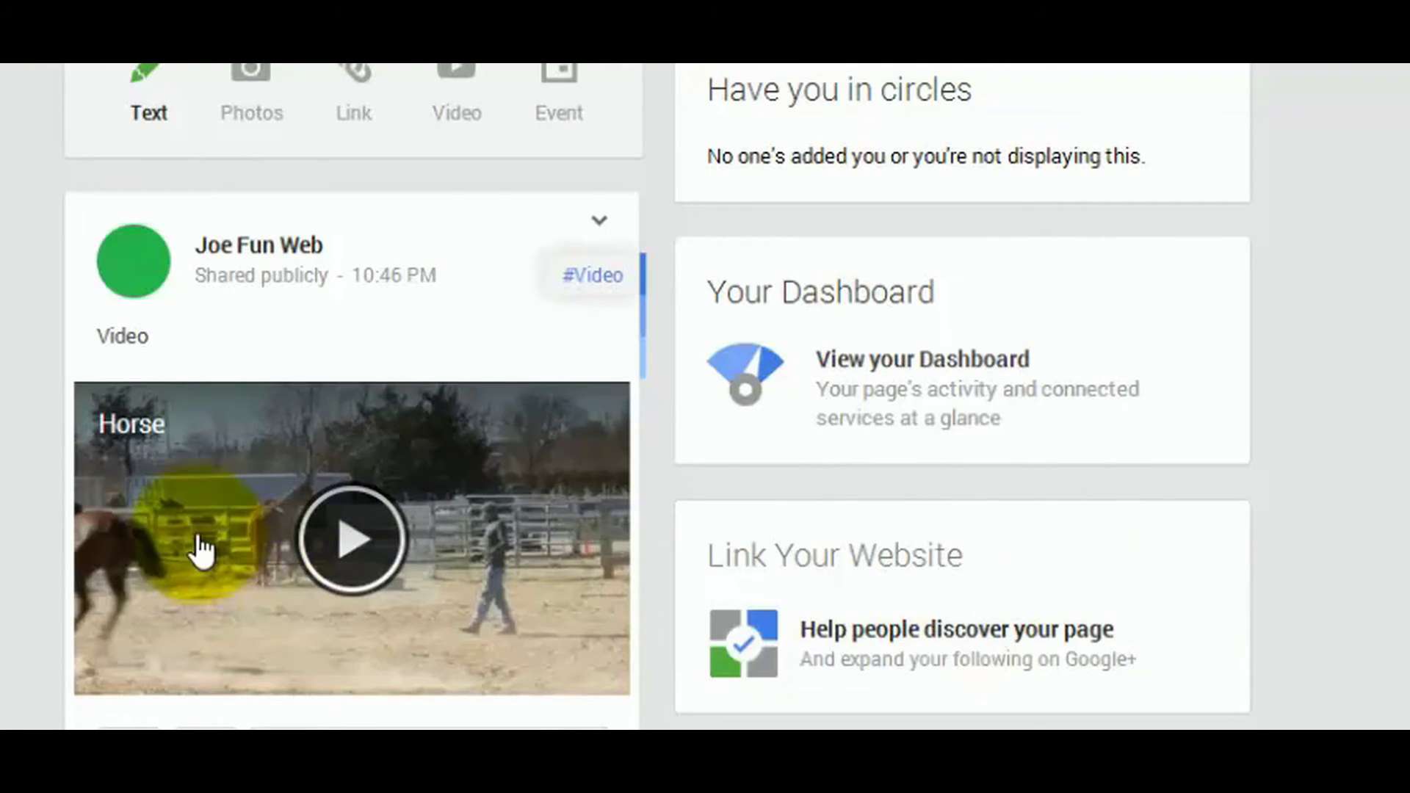
{"action": "scroll", "coordinate": [705, 397], "scroll_direction": "up", "scroll_amount": 6}
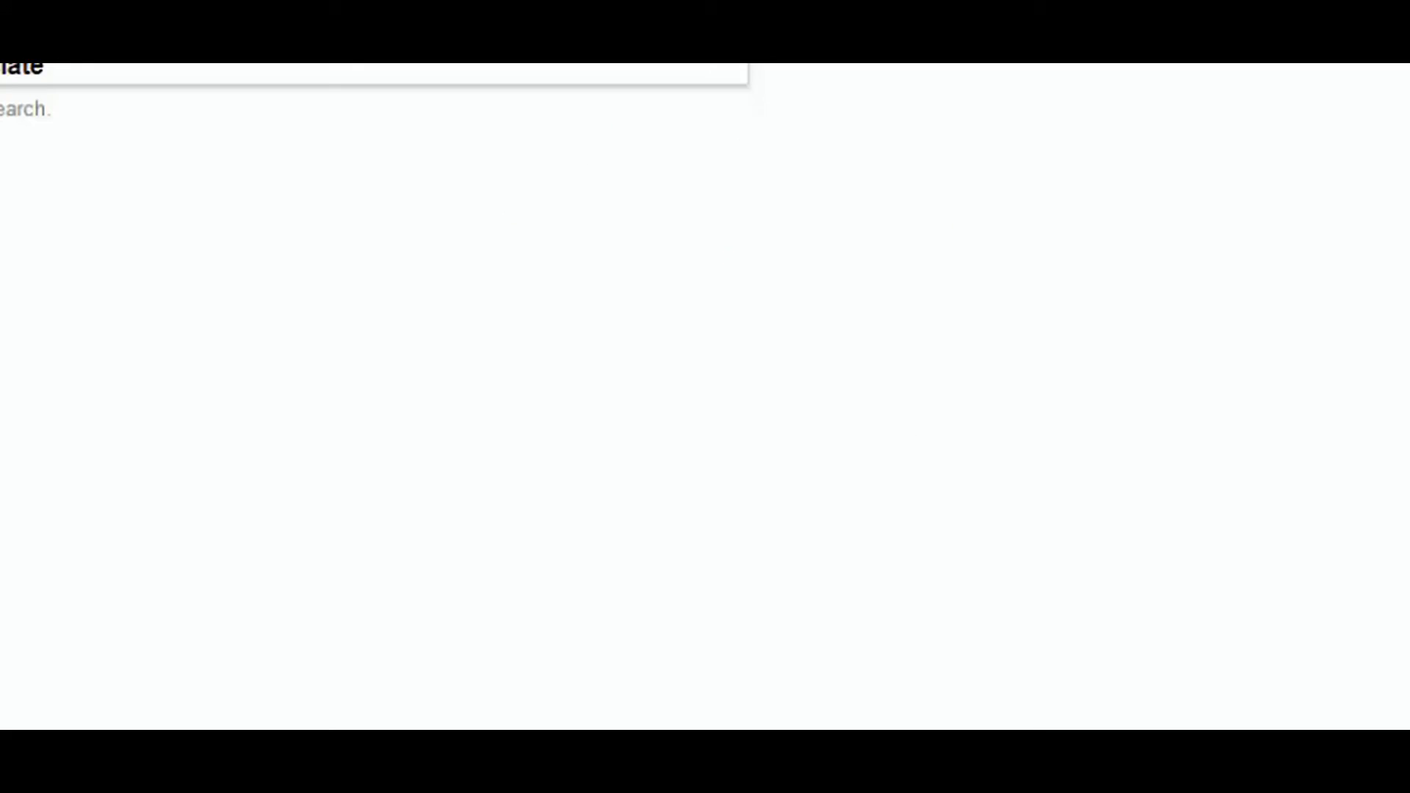
- Search Google for "google blogger" and open the Blogger site from the results
{"action": "type", "text": "gooo"}
{"action": "key", "text": "BackSpace"}
{"action": "type", "text": "go"}
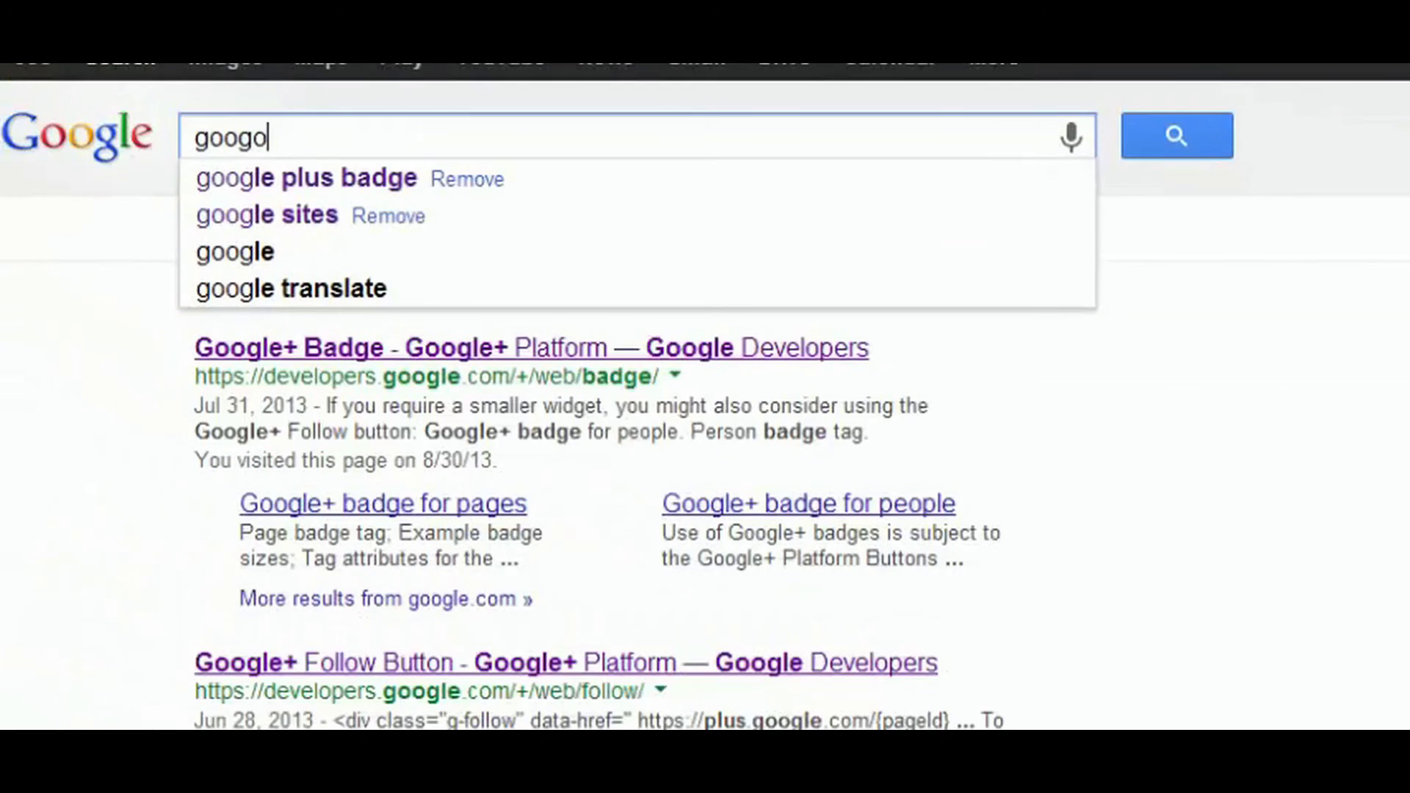
{"action": "key", "text": "BackSpace"}
{"action": "type", "text": "le blo"}
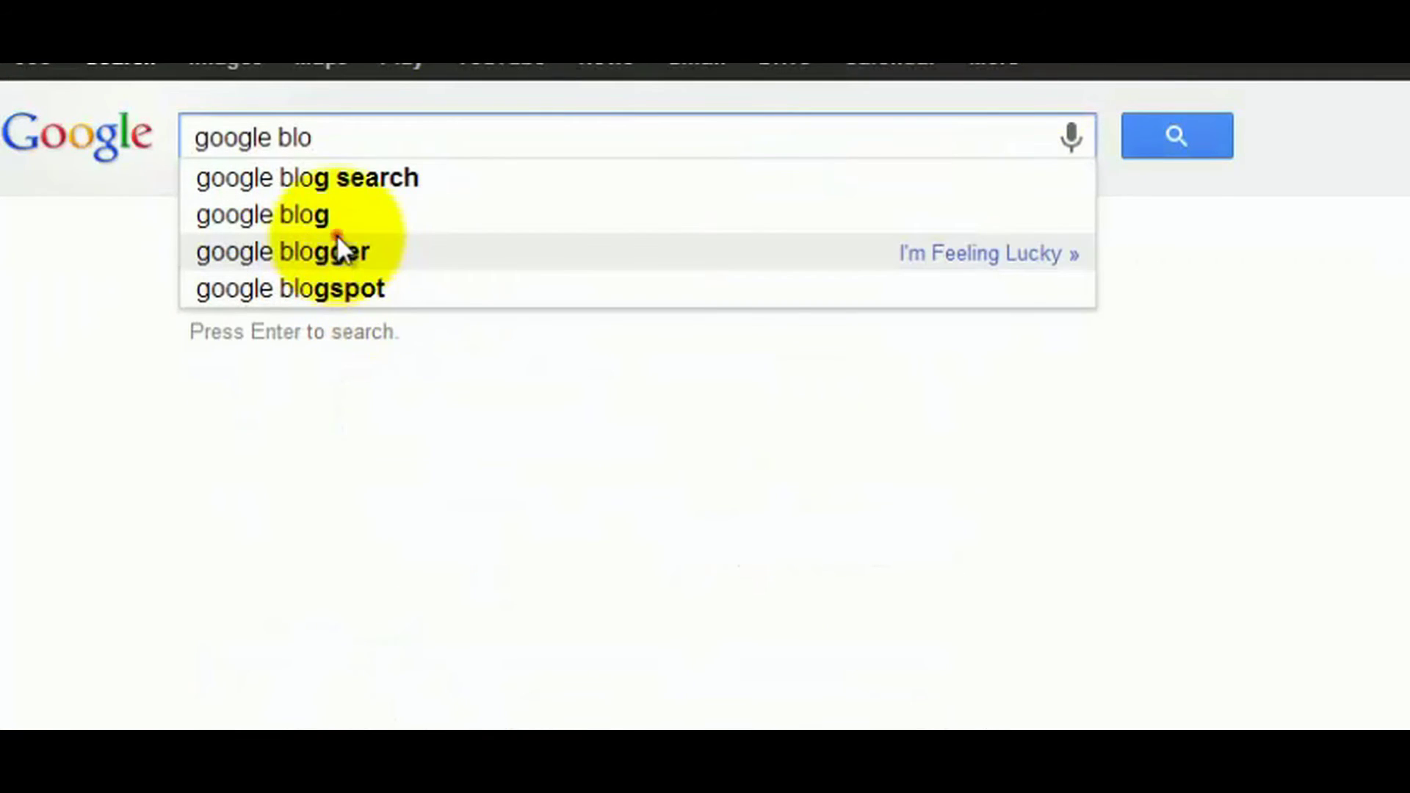
{"action": "left_click", "coordinate": [333, 242]}
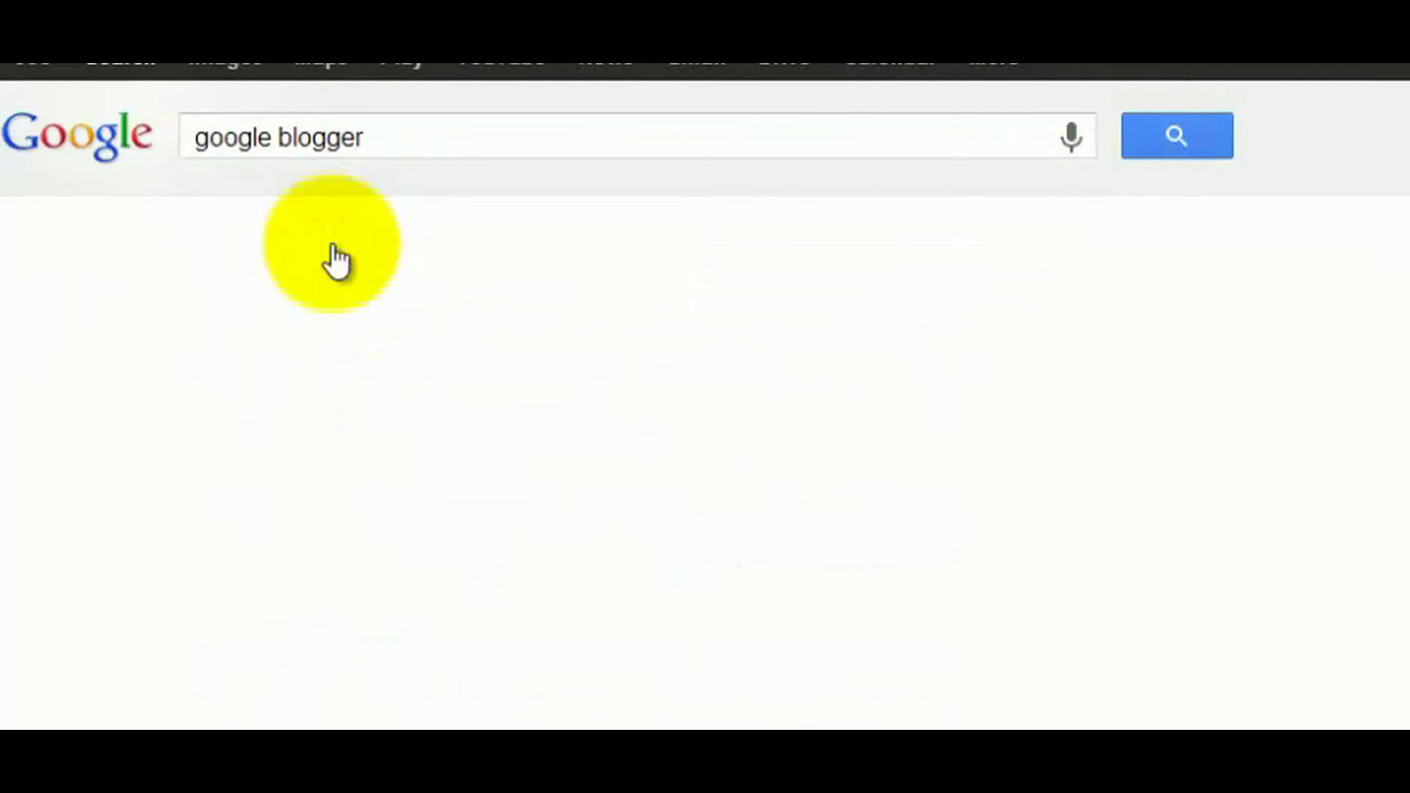
{"action": "left_click", "coordinate": [337, 347]}
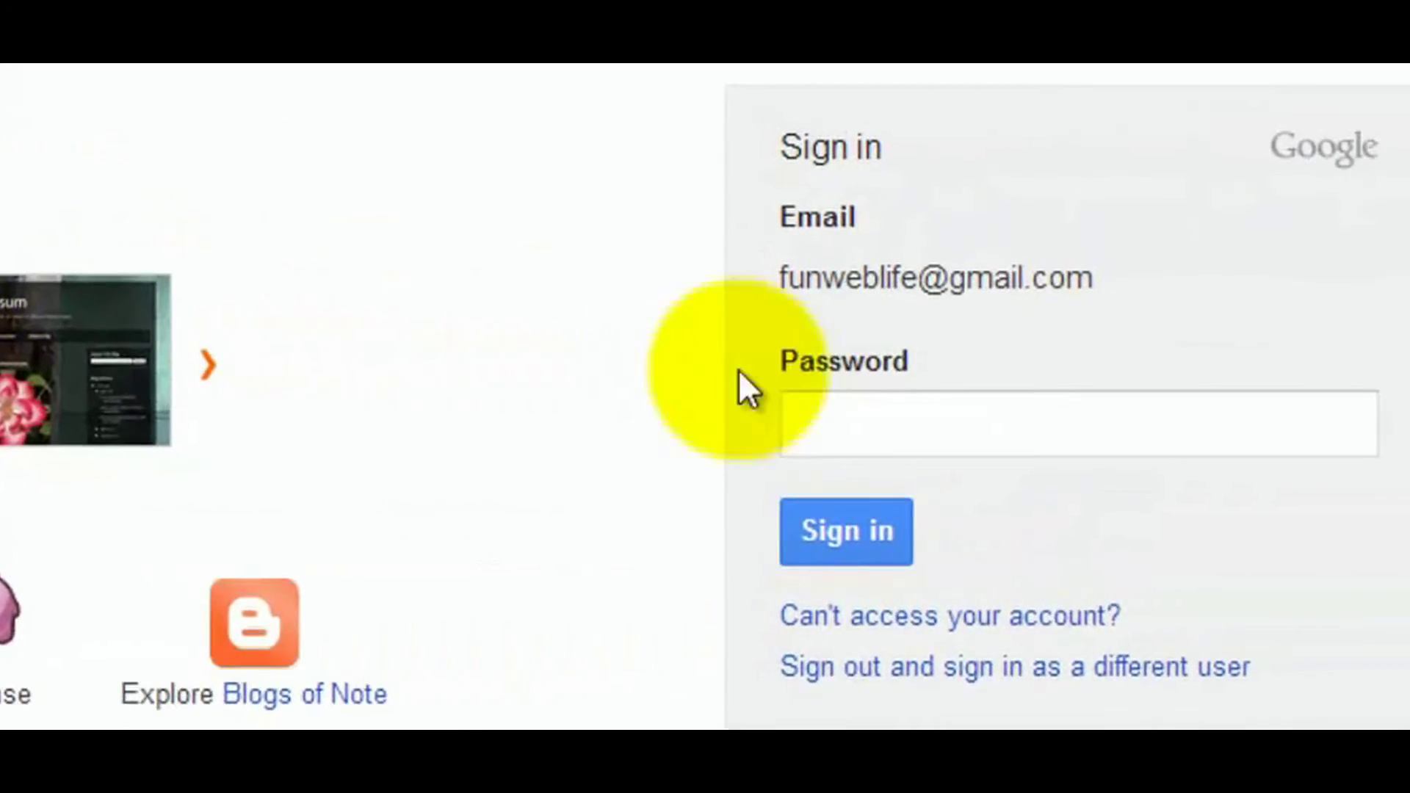
- Enter the account password and sign in to Blogger
{"action": "left_click", "coordinate": [1353, 437]}
{"action": "type", "text": "••••"}
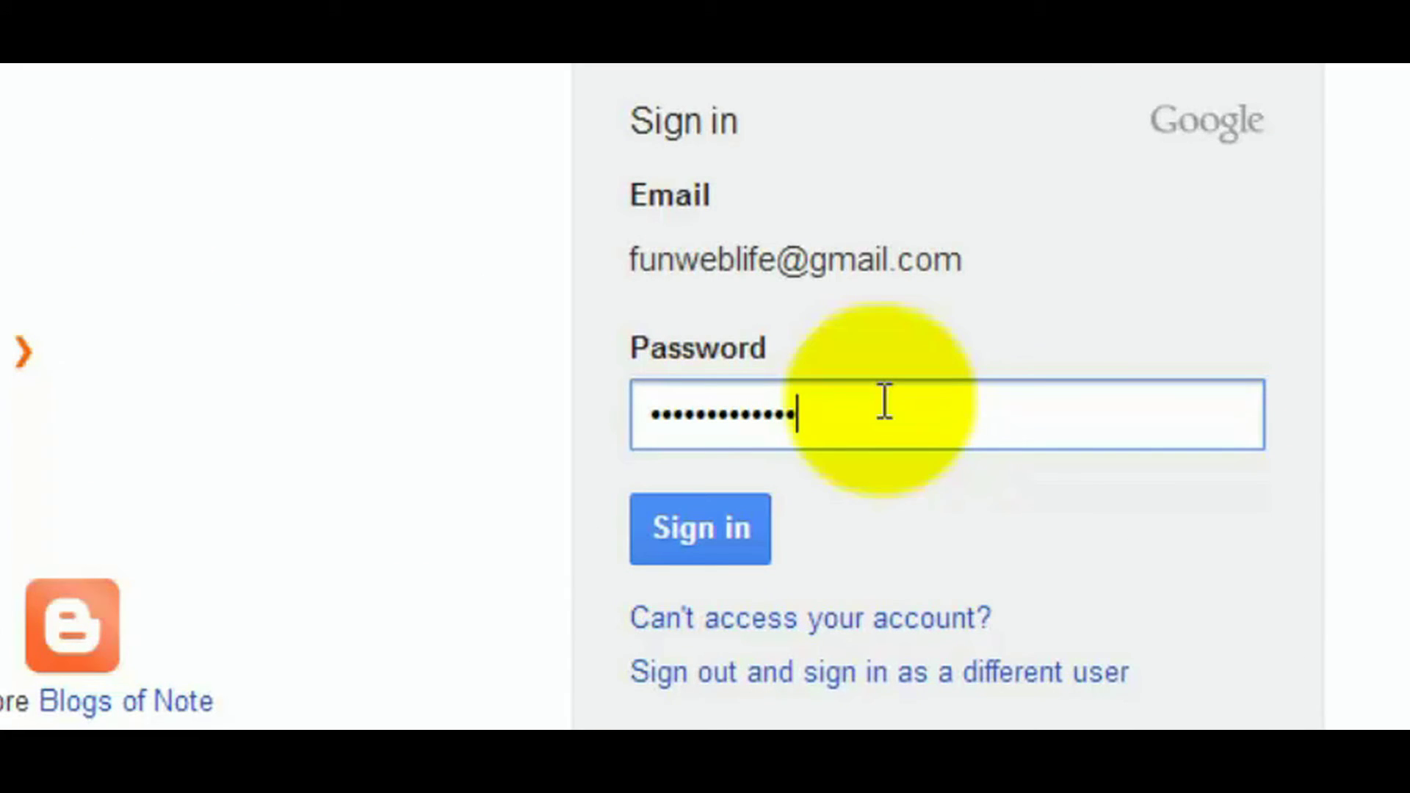
{"action": "key", "text": "Return"}
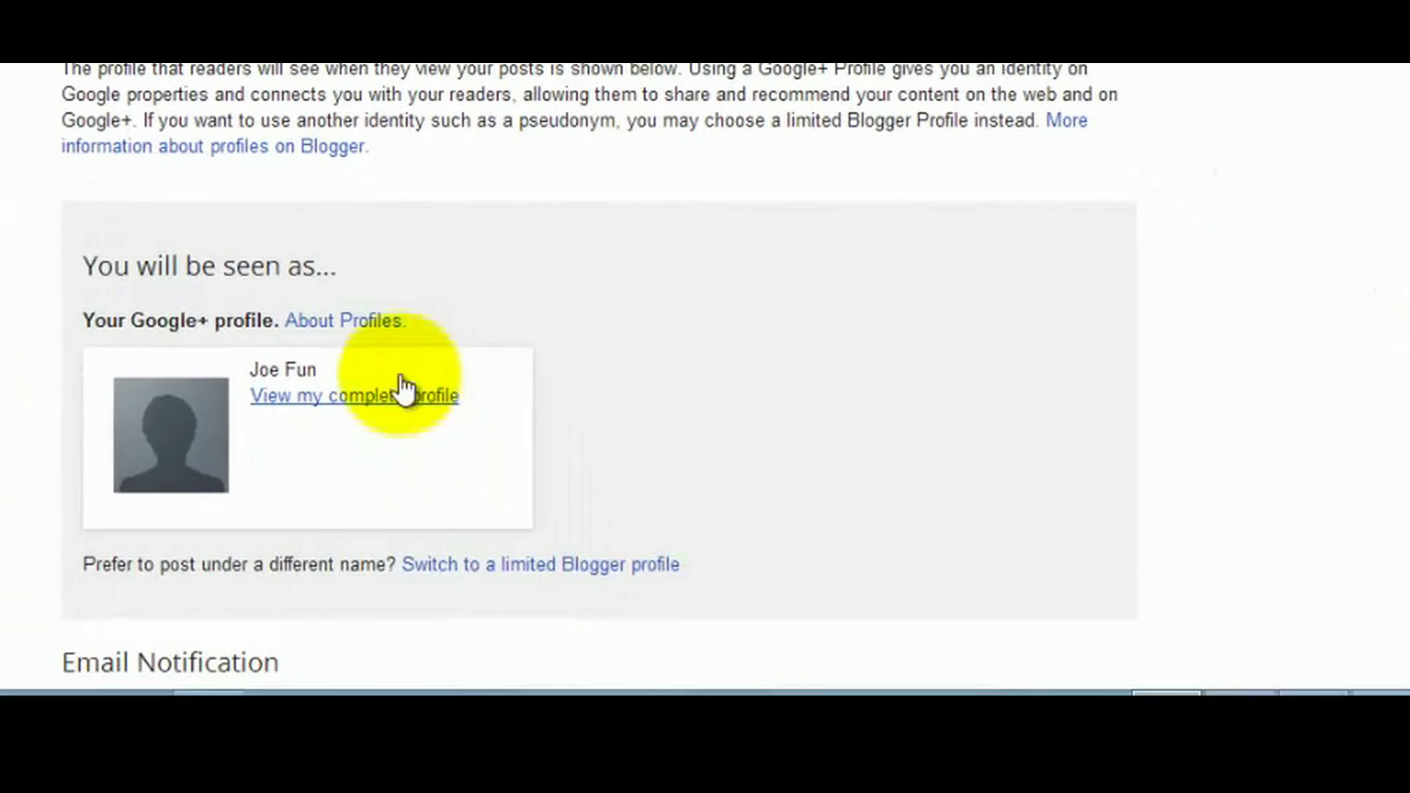
- View the complete Google+ profile, close it, and continue to Blogger with the Google+ profile and feature announcements kept enabled
{"action": "left_click", "coordinate": [370, 401]}
{"action": "scroll", "coordinate": [371, 402], "scroll_direction": "down", "scroll_amount": 2}
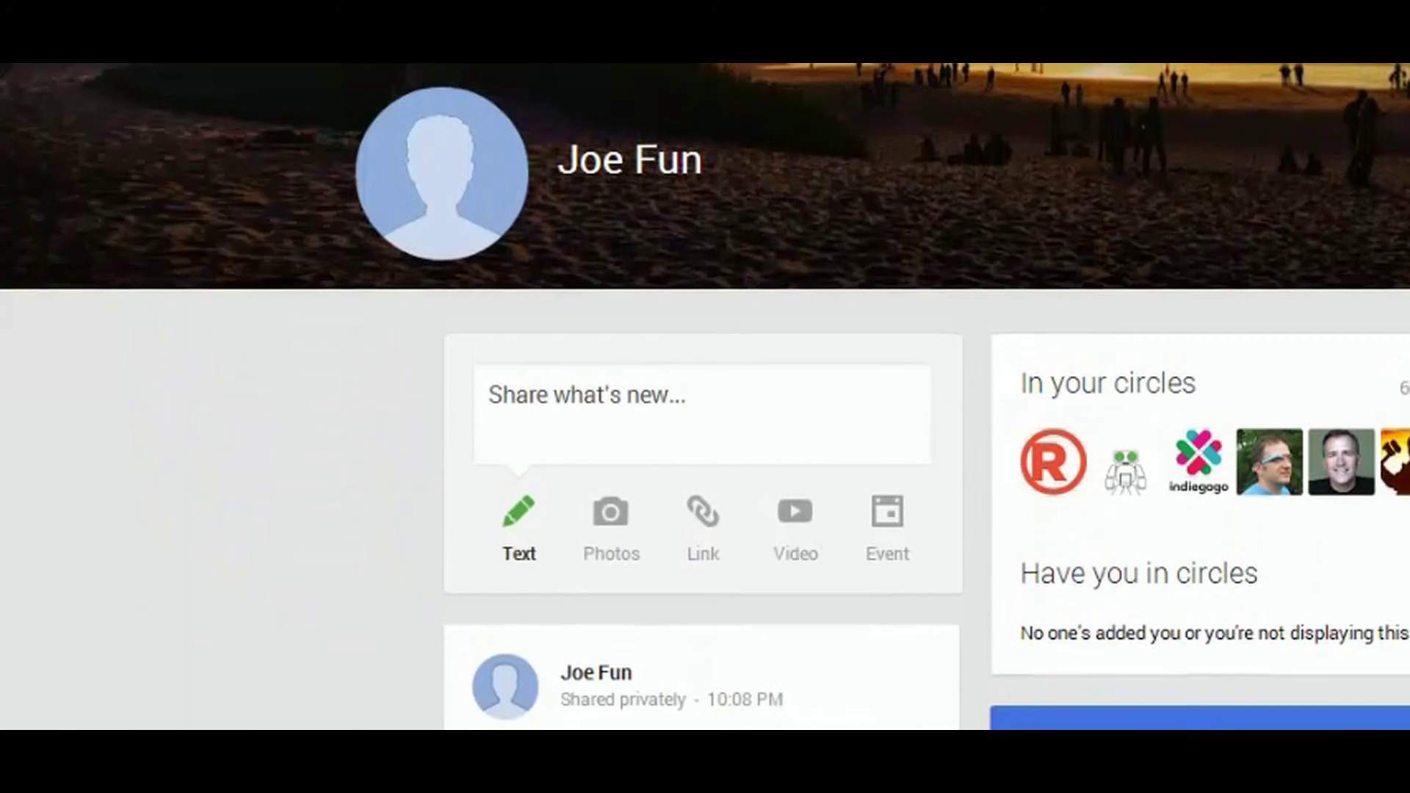
{"action": "key", "text": "ctrl+w"}
{"action": "scroll", "coordinate": [599, 397], "scroll_direction": "down", "scroll_amount": 5}
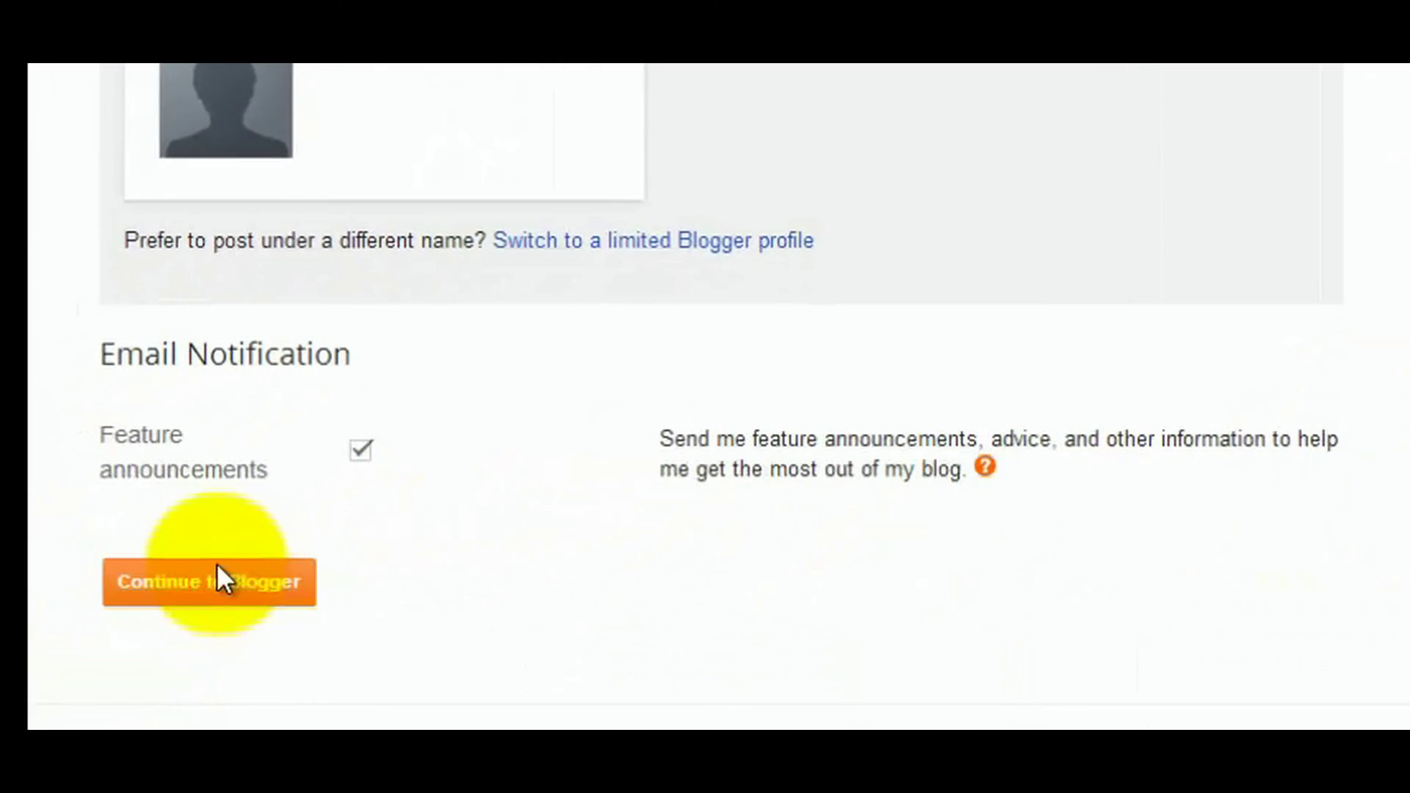
{"action": "left_click", "coordinate": [215, 567]}
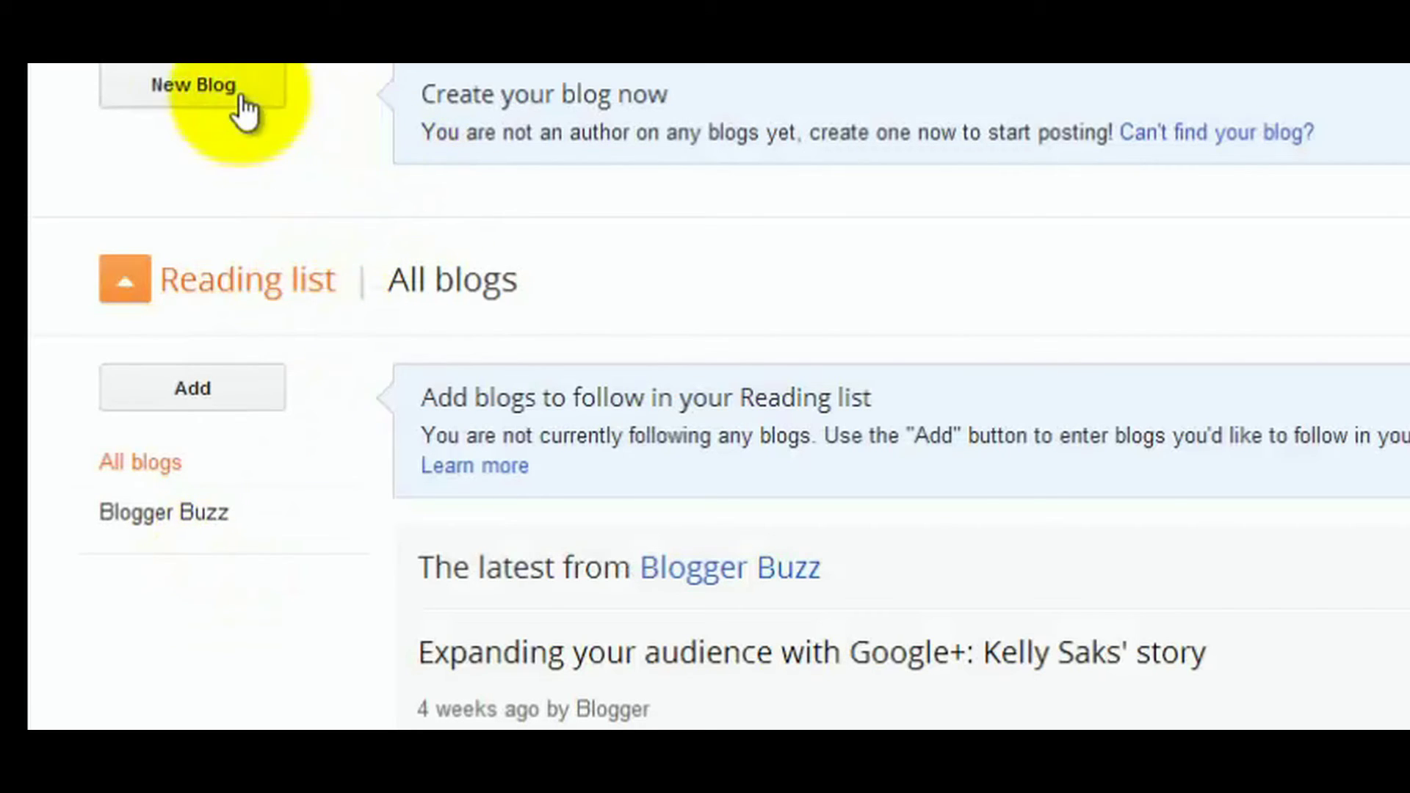
- Look through the latest Blogger Buzz posts in the reading list on the Blogger home page
{"action": "scroll", "coordinate": [719, 396], "scroll_direction": "down", "scroll_amount": 5}
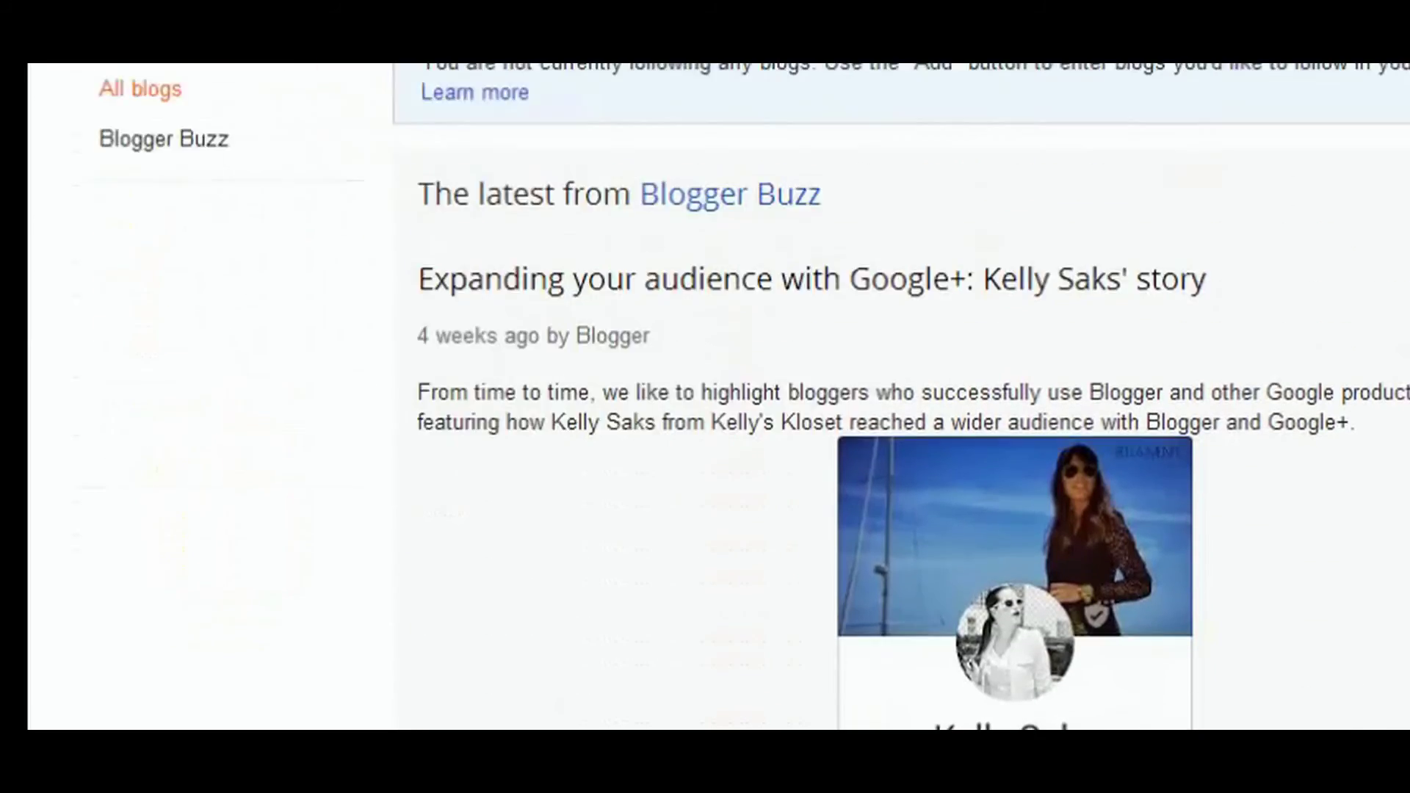
{"action": "scroll", "coordinate": [720, 397], "scroll_direction": "down", "scroll_amount": 1}
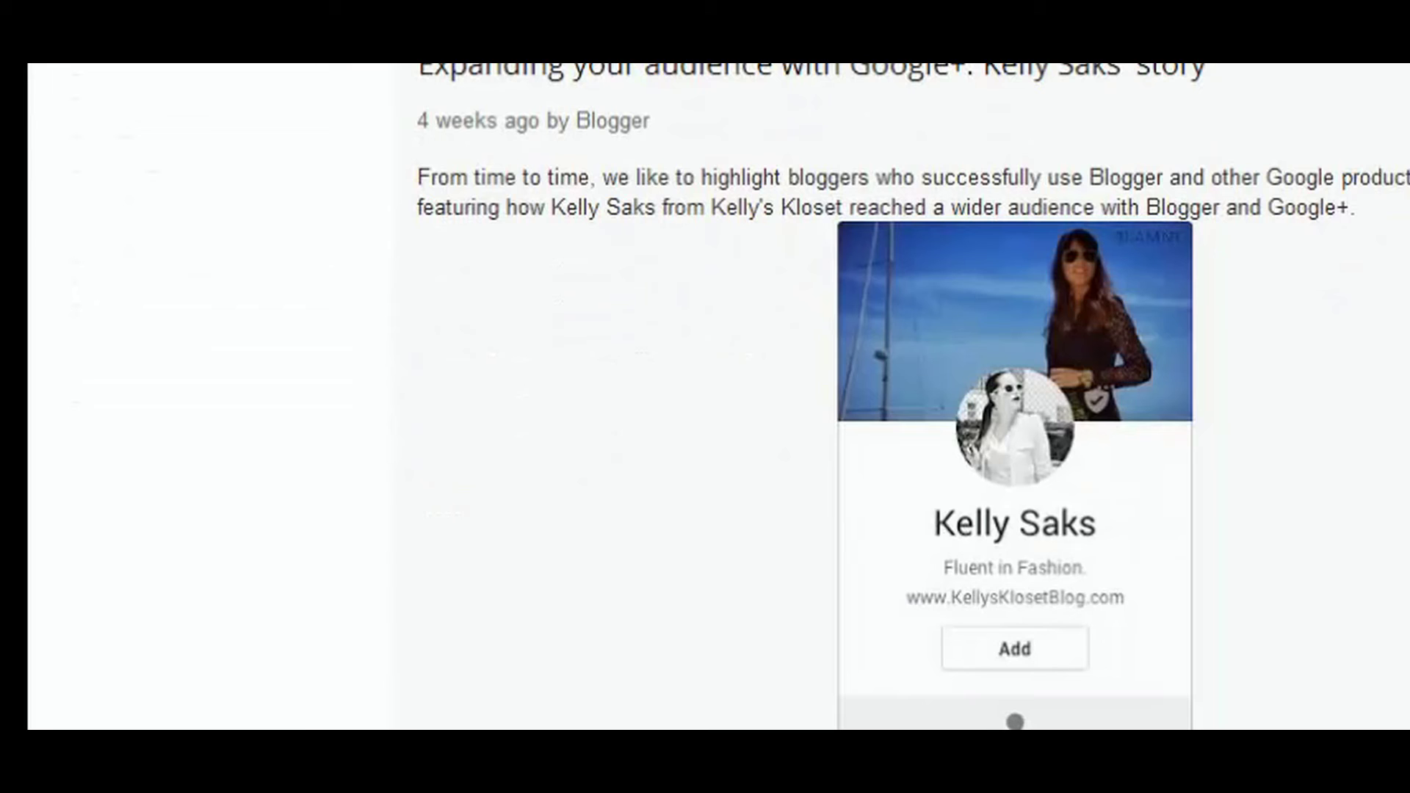
{"action": "scroll", "coordinate": [912, 397], "scroll_direction": "down", "scroll_amount": 1}
{"action": "scroll", "coordinate": [913, 396], "scroll_direction": "down", "scroll_amount": 5}
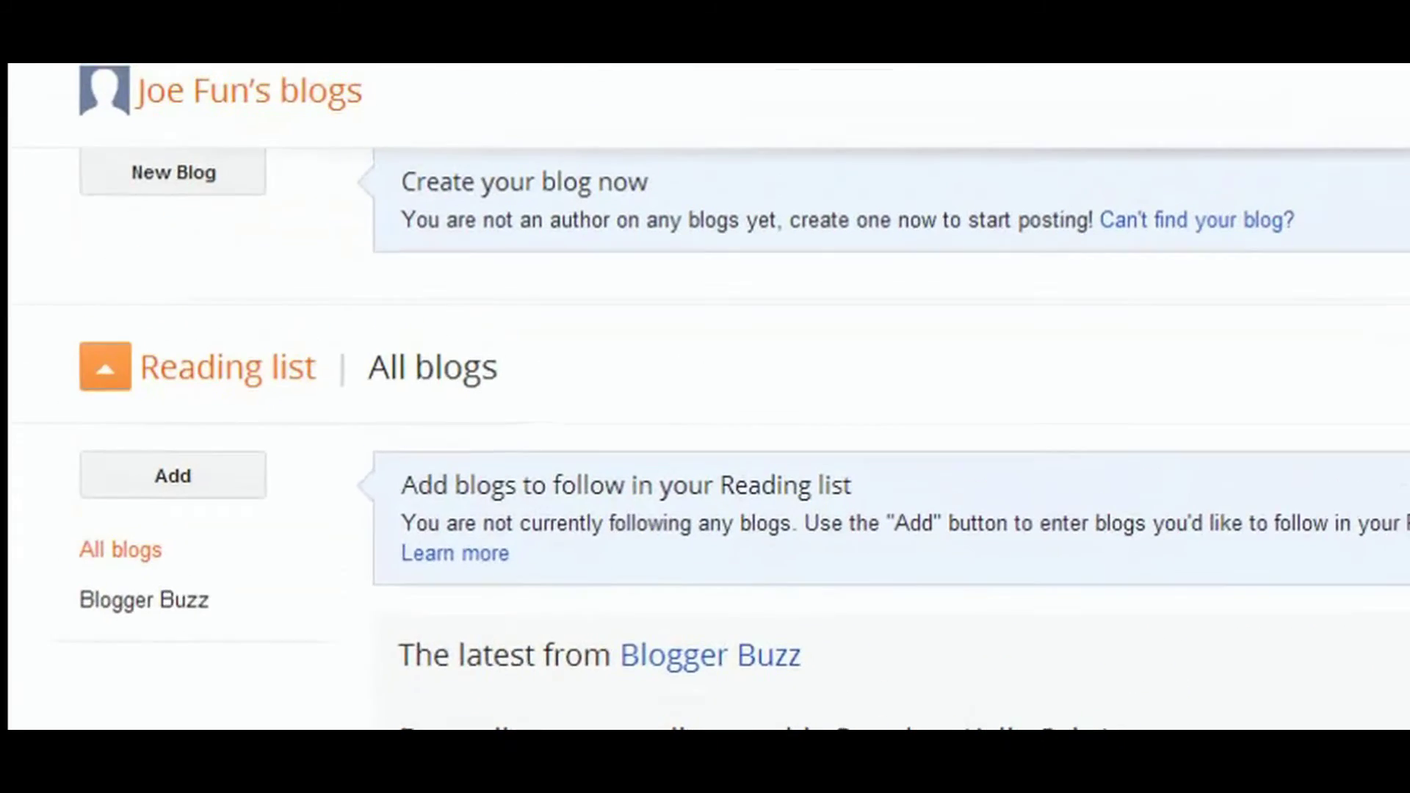
- Start a new blog titled "My Blog" and set its address to joefunweb.blogspot.com
{"action": "left_click", "coordinate": [167, 224]}
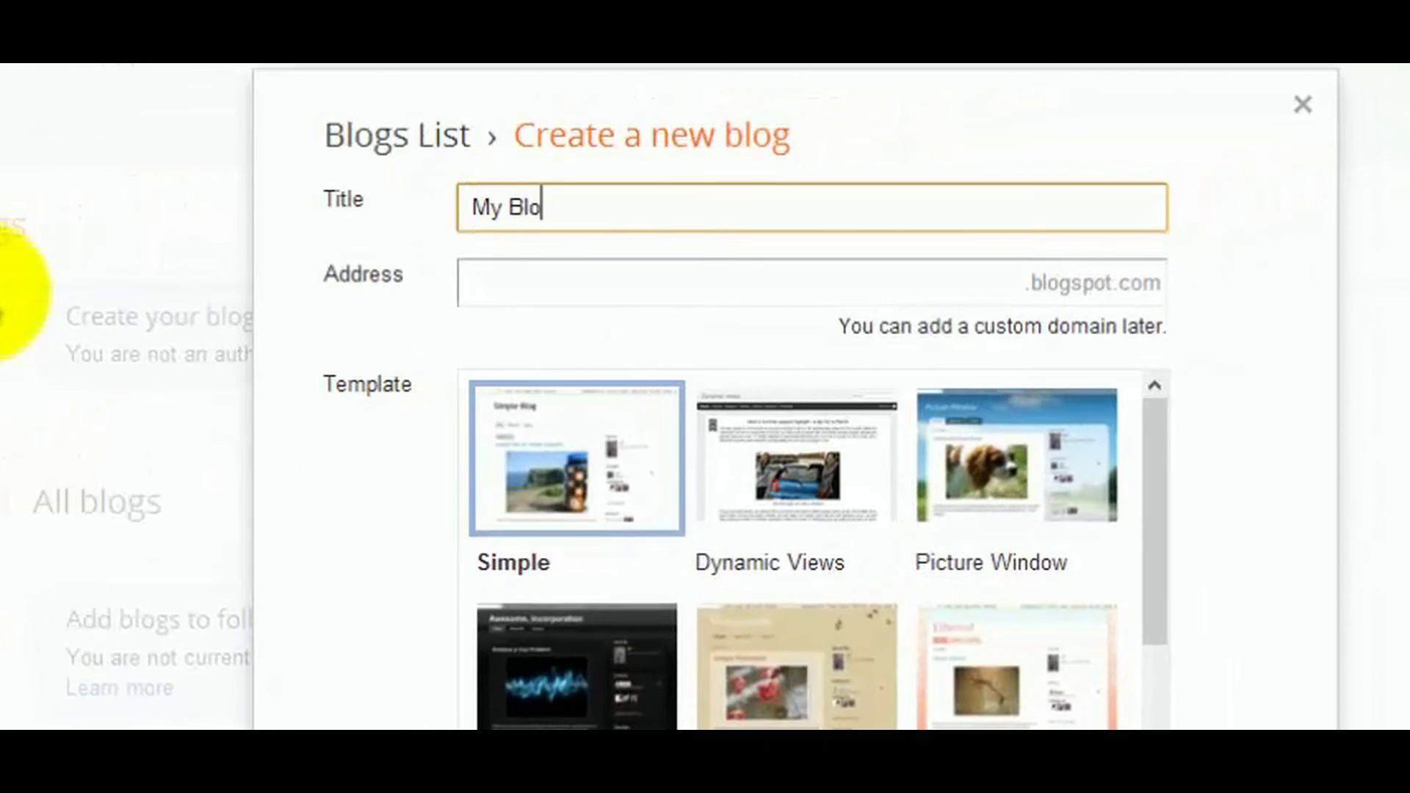
{"action": "left_click", "coordinate": [518, 305]}
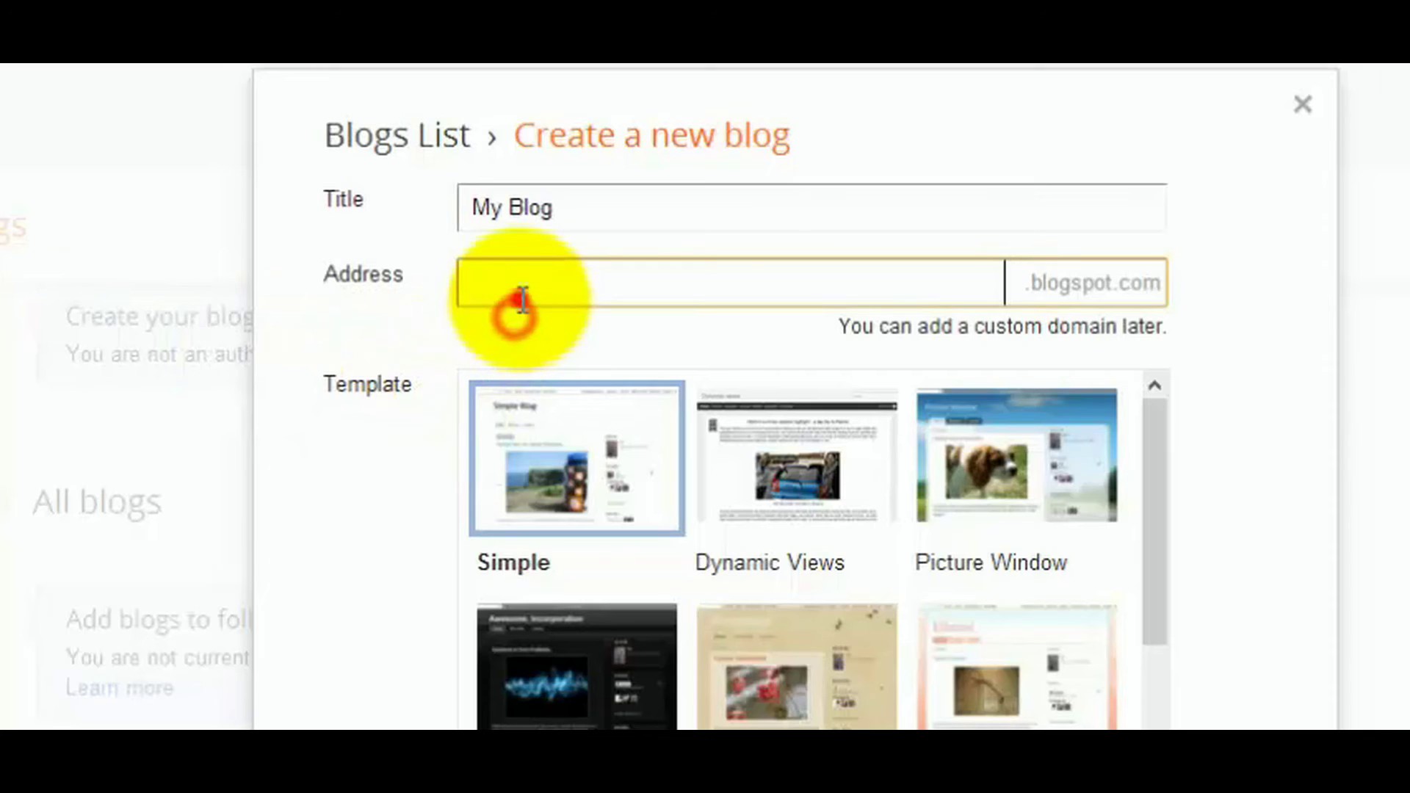
{"action": "type", "text": "joef"}
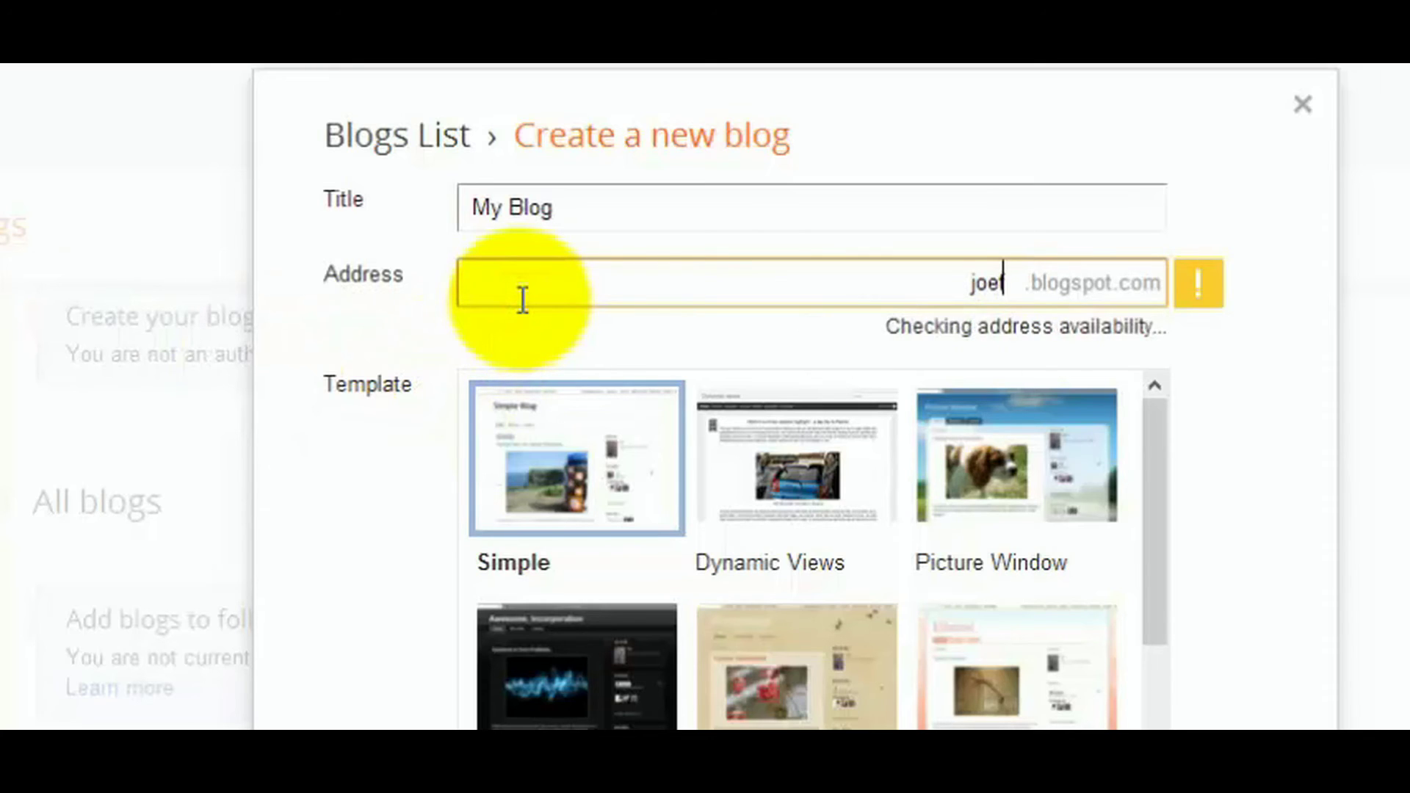
{"action": "type", "text": "unweb"}
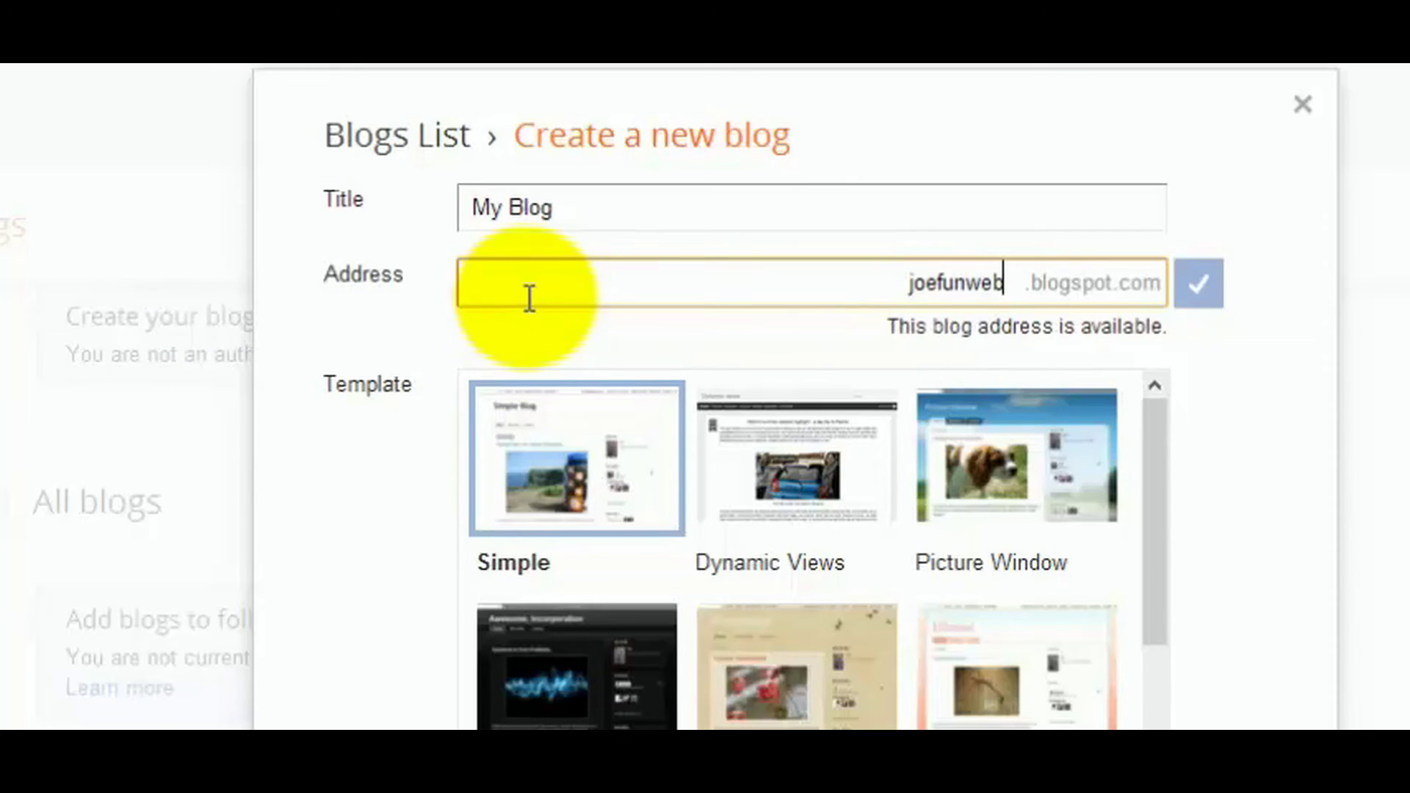